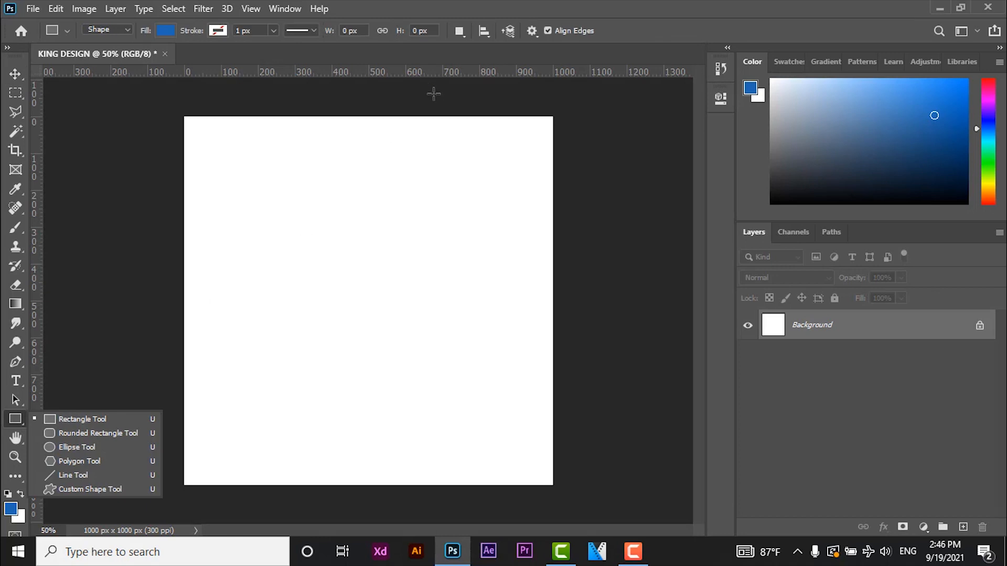
- Draw a blue rectangle about 494 by 1142 px, taller than the canvas, and centre it on the canvas
left_click_drag(442, 94, 260, 514)
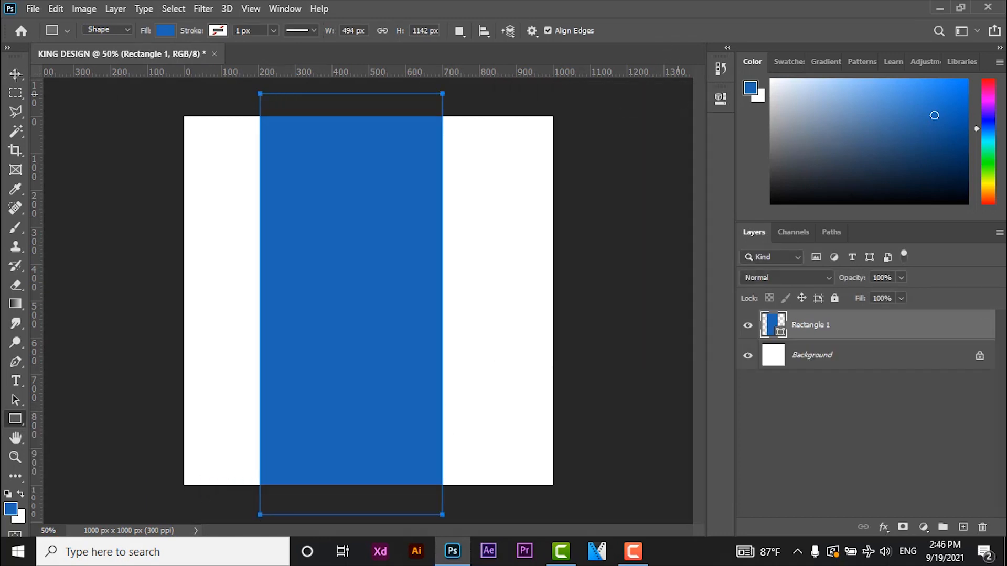
left_click(17, 75)
left_click_drag(345, 267, 380, 264)
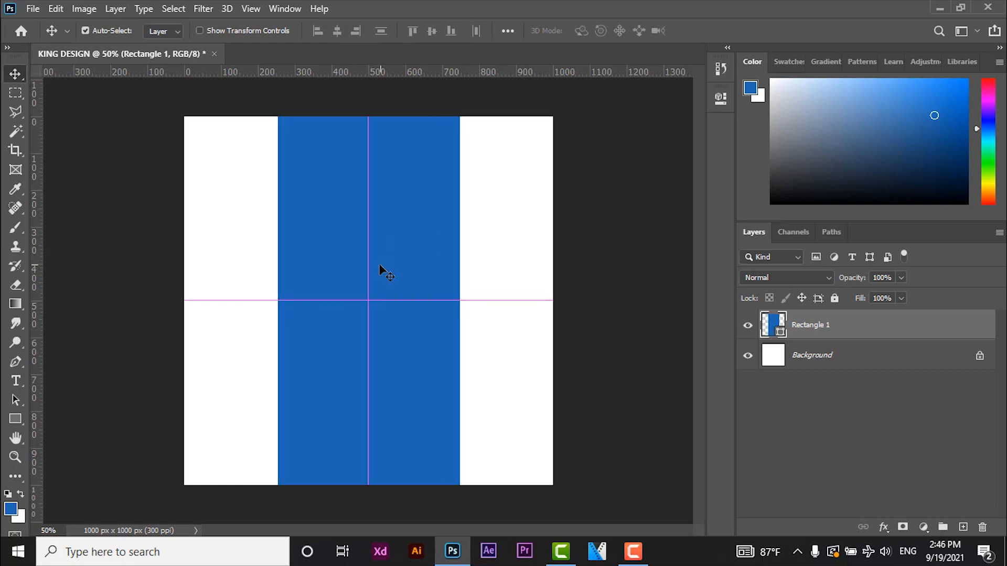
- Warp the rectangle with the Squeeze preset so its long sides curve inward, and apply the transformation
key("ctrl+t")
right_click(372, 246)
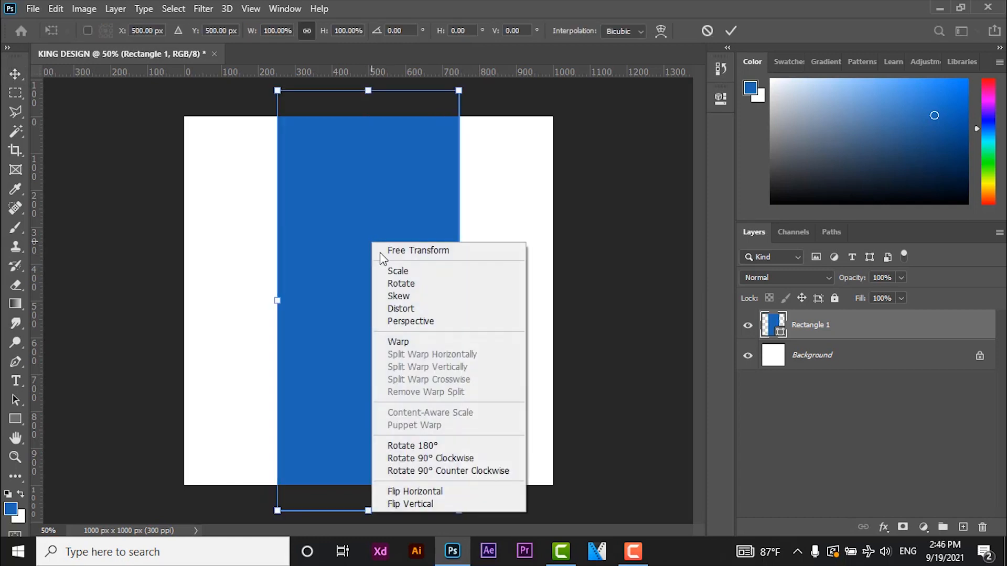
left_click(404, 342)
left_click(371, 28)
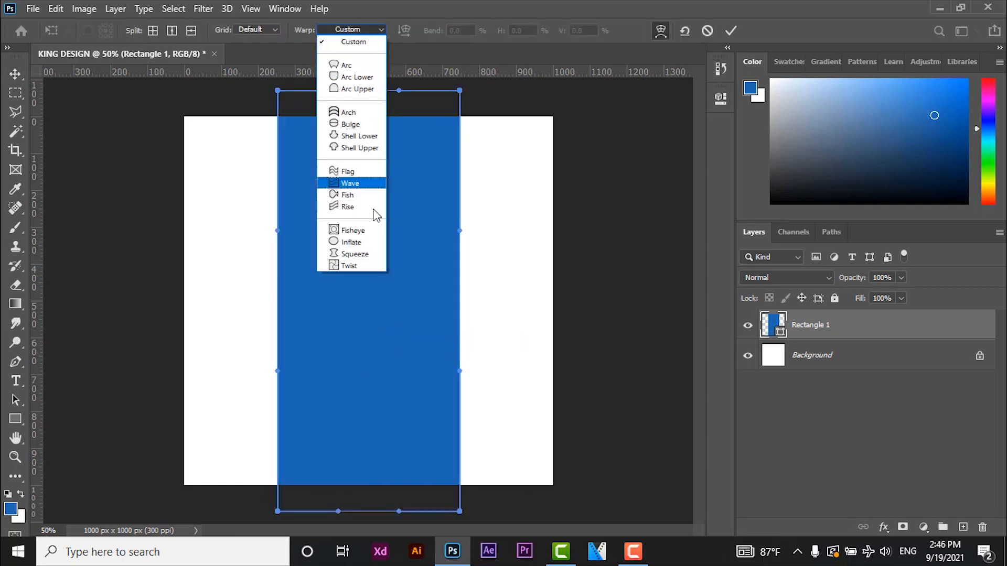
left_click(370, 248)
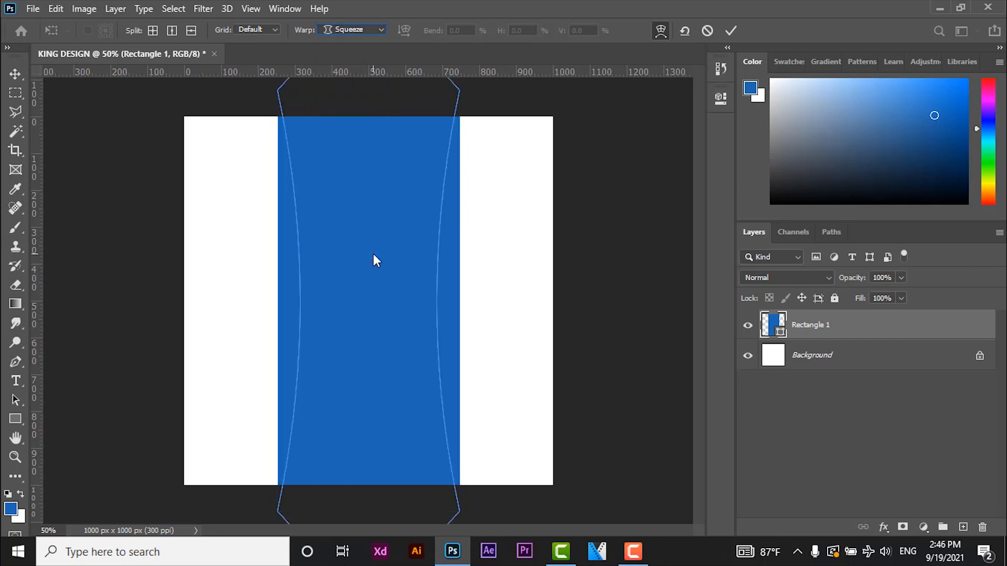
left_click(15, 76)
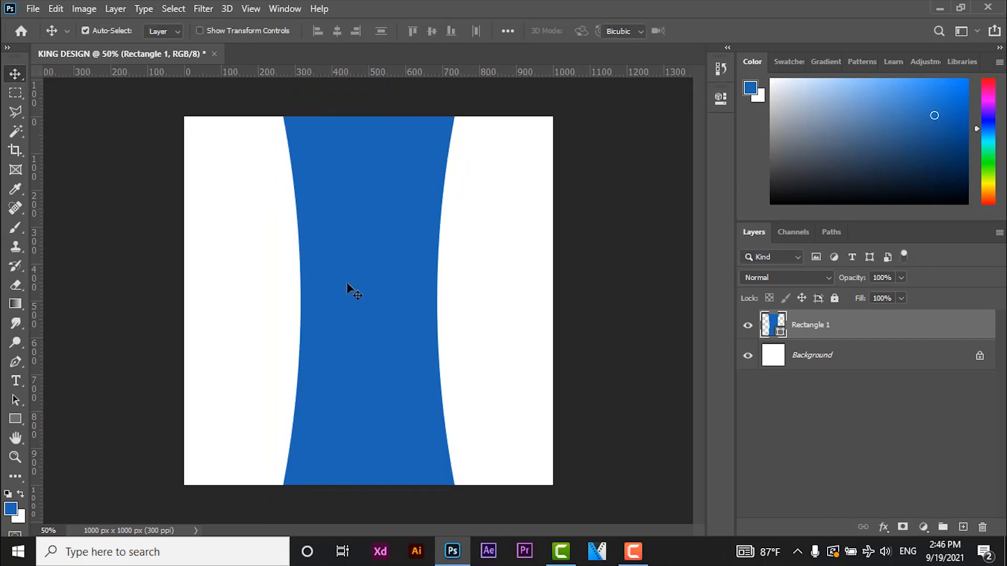
- Widen the squeezed shape slightly with Free Transform and re-centre it horizontally on the canvas
key("ctrl+t")
mouse_move(367, 288)
left_mouse_down()
mouse_move(348, 289)
mouse_move(371, 290)
left_mouse_up()
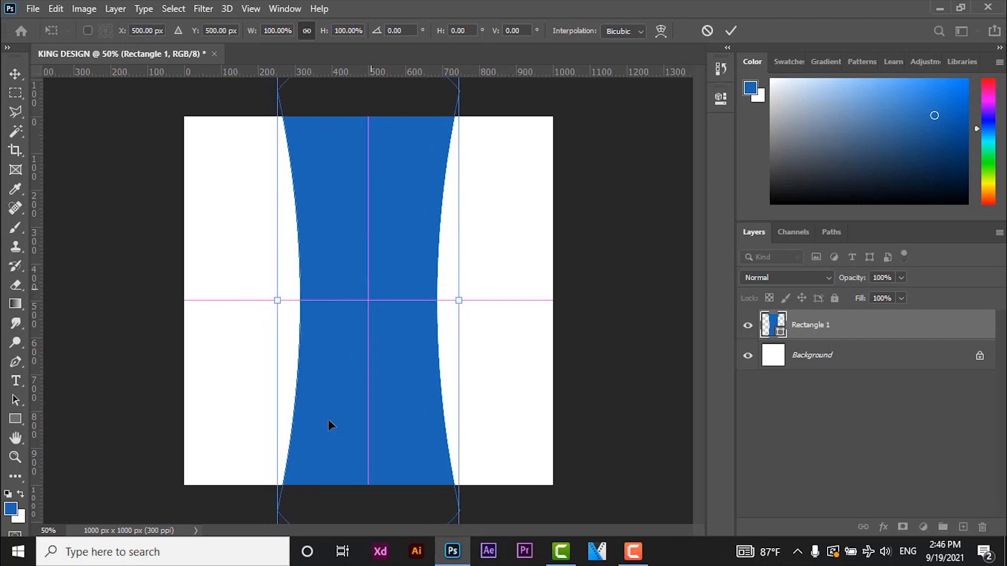
key("Return")
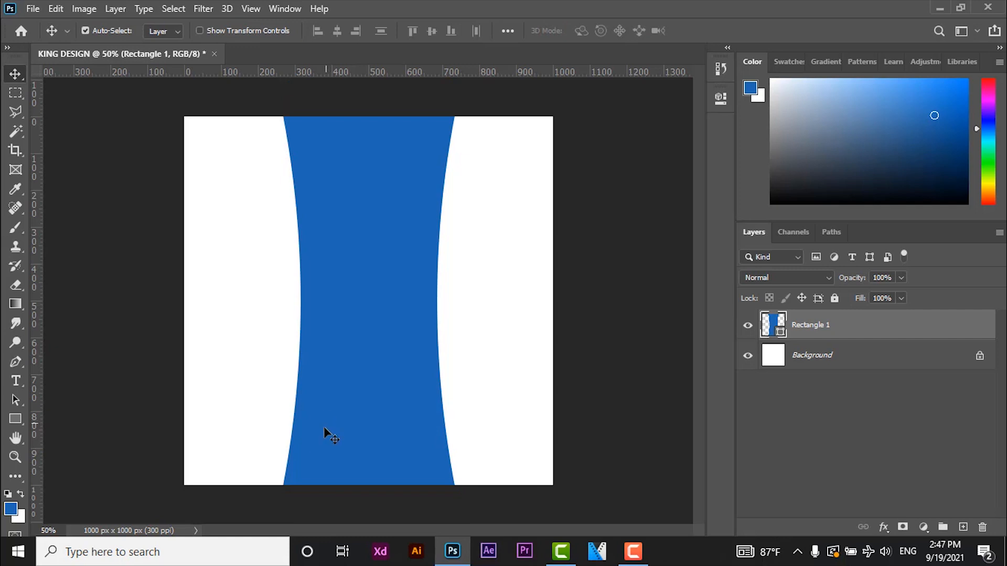
key("ctrl+t")
left_click_drag(457, 300, 472, 300)
key("Return")
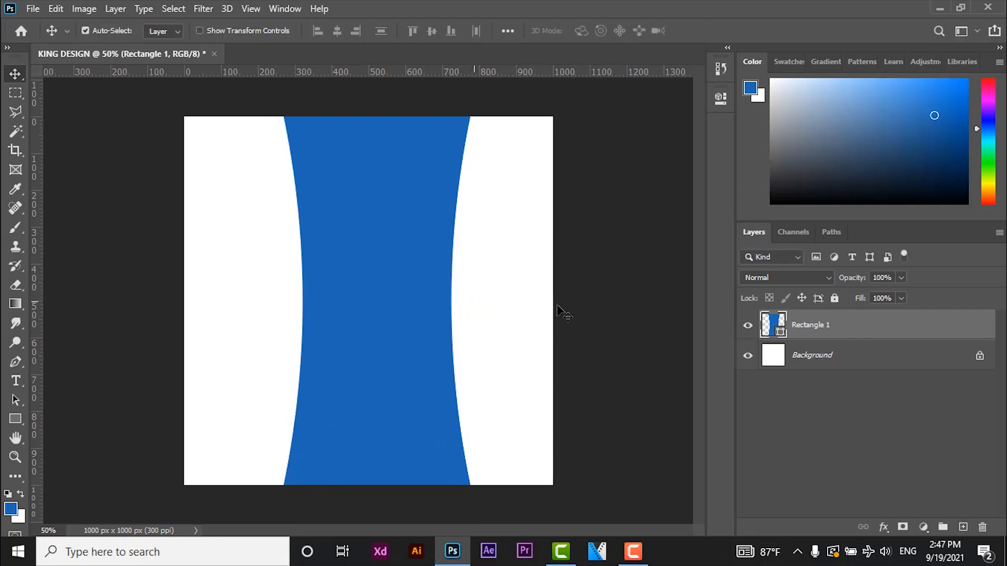
left_click_drag(400, 294, 390, 294)
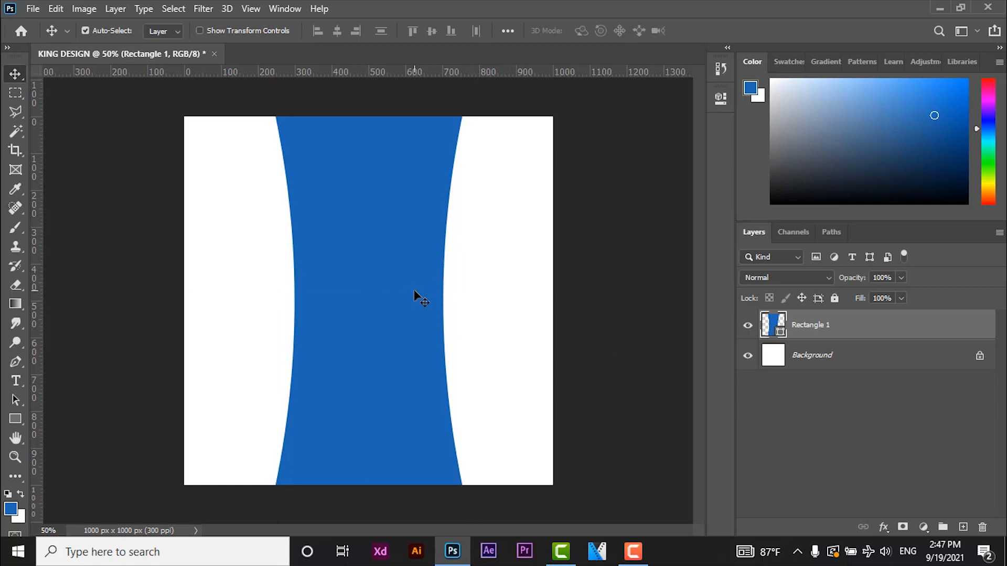
- Change the squeezed shape's fill colour to the dark yellow e3b105
double_click(780, 331)
type("F")
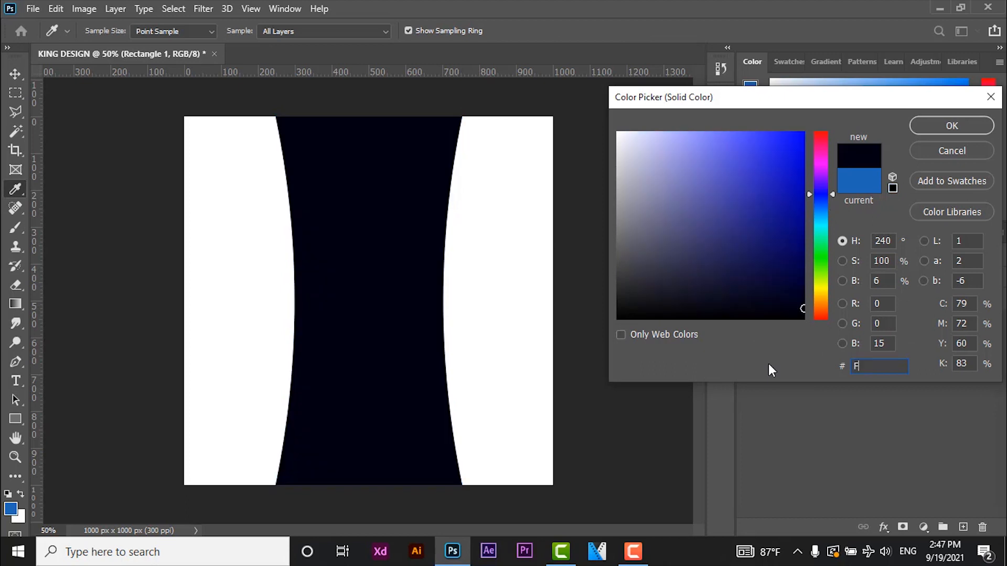
type("FCC00")
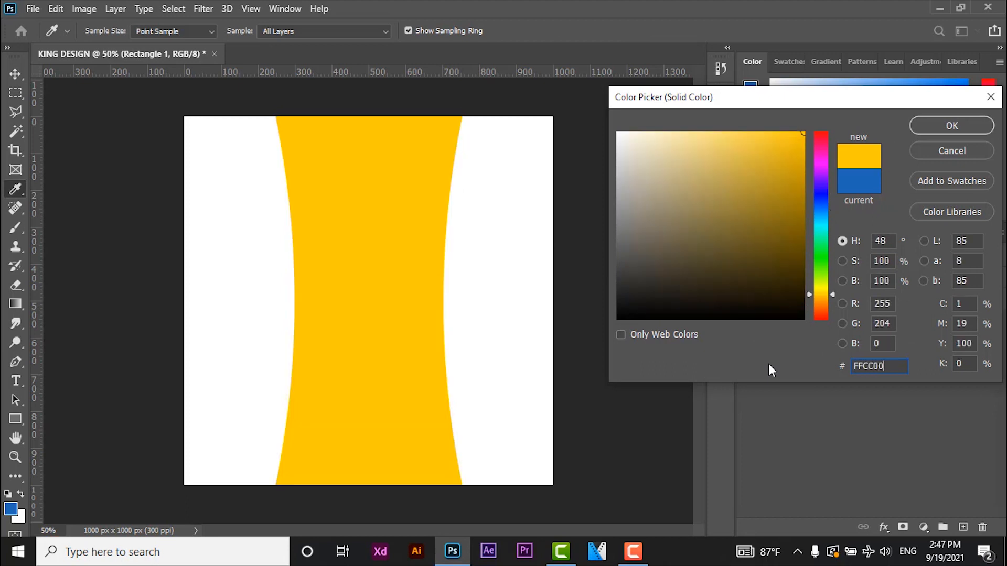
key("ctrl+a")
type("eec007")
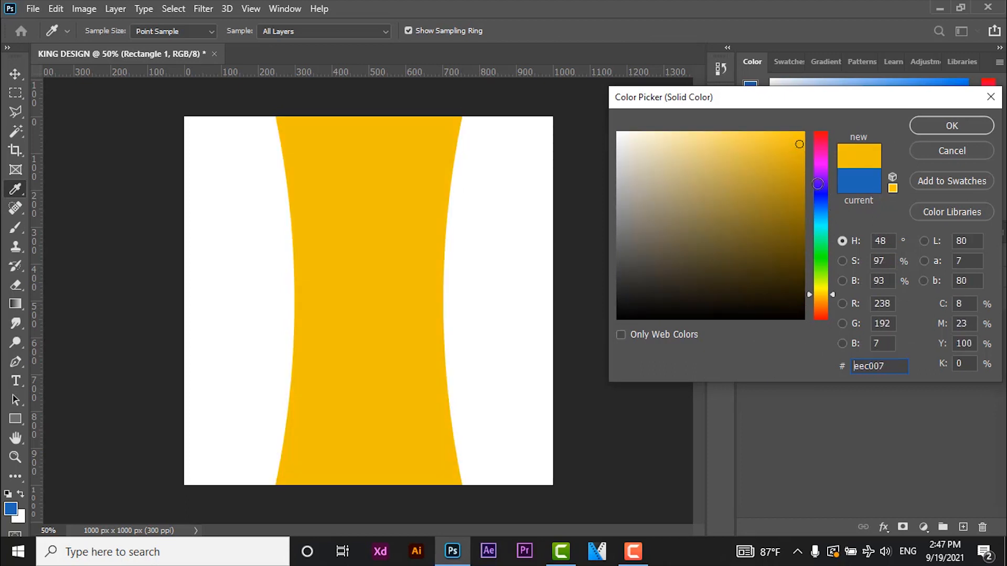
left_click_drag(887, 367, 839, 369)
type("e3b105")
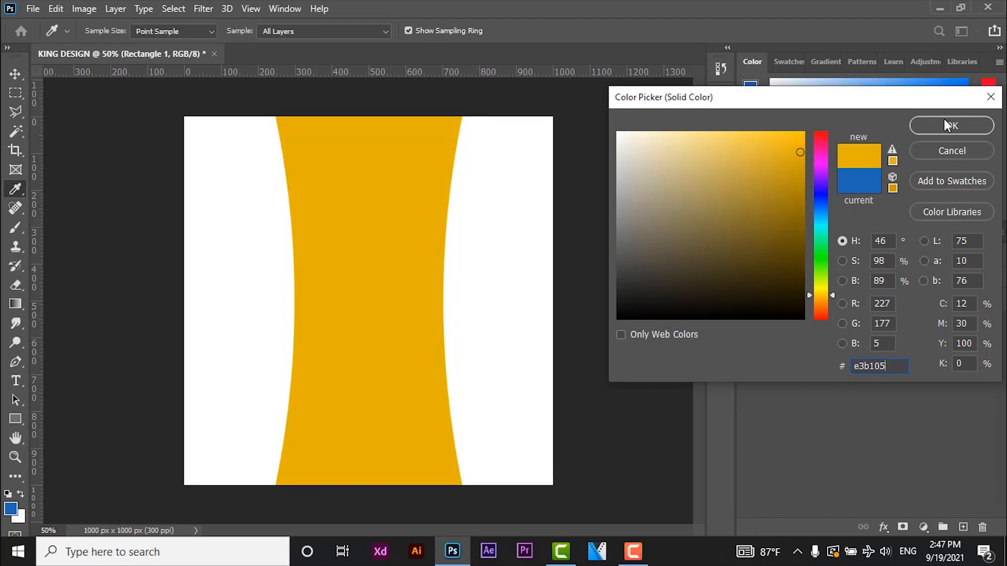
left_click(944, 121)
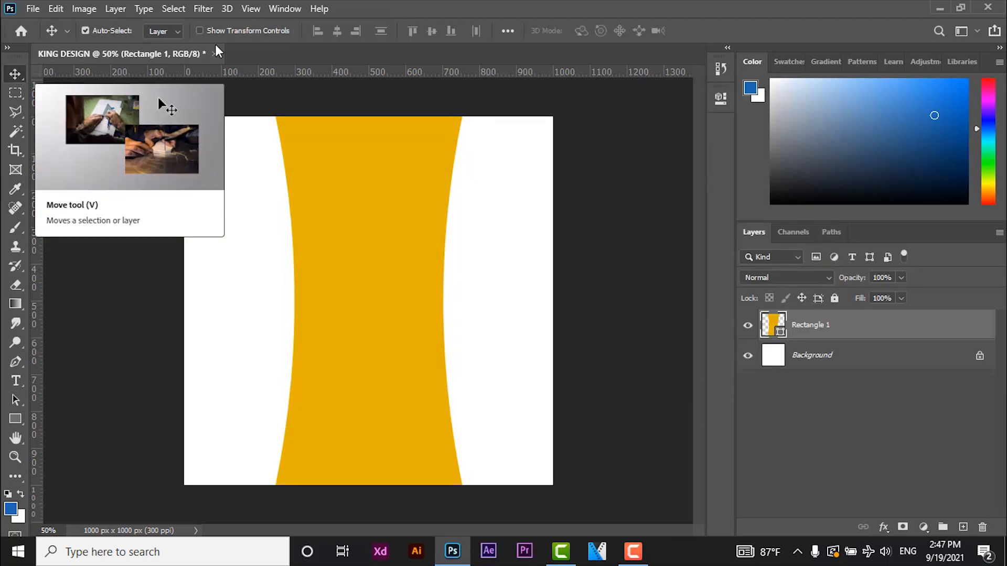
- Open the kisspng grunge texture image from the KING - TUT folder
left_click(36, 10)
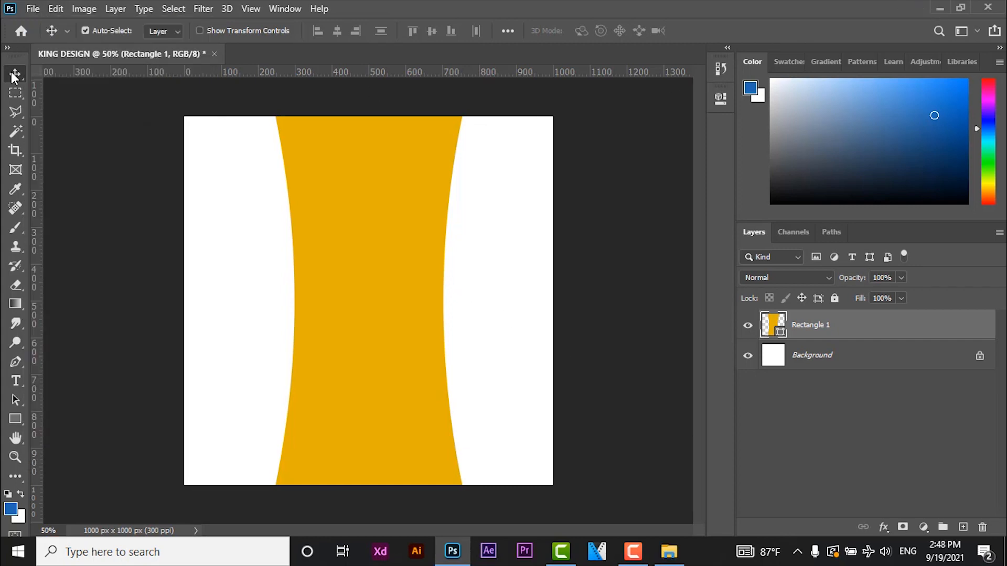
left_click(33, 9)
left_click(44, 36)
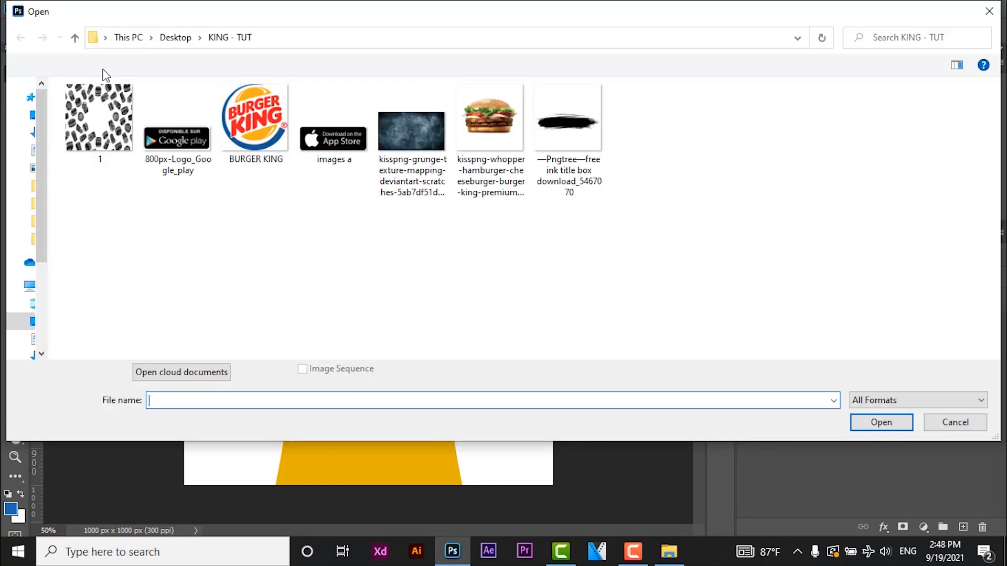
double_click(396, 145)
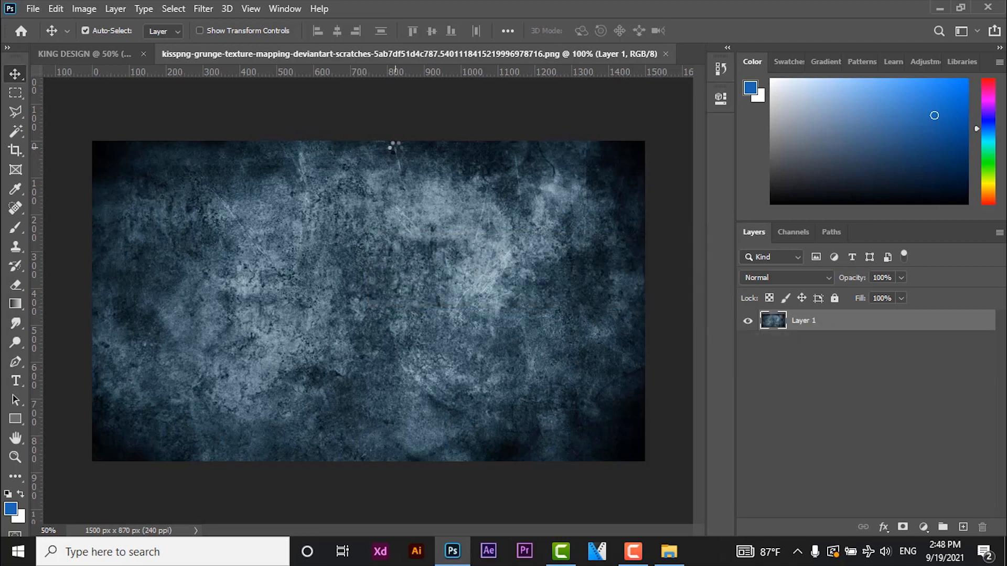
- Scale the grunge texture down to about 70% and rotate it 90° clockwise
key("ctrl+t")
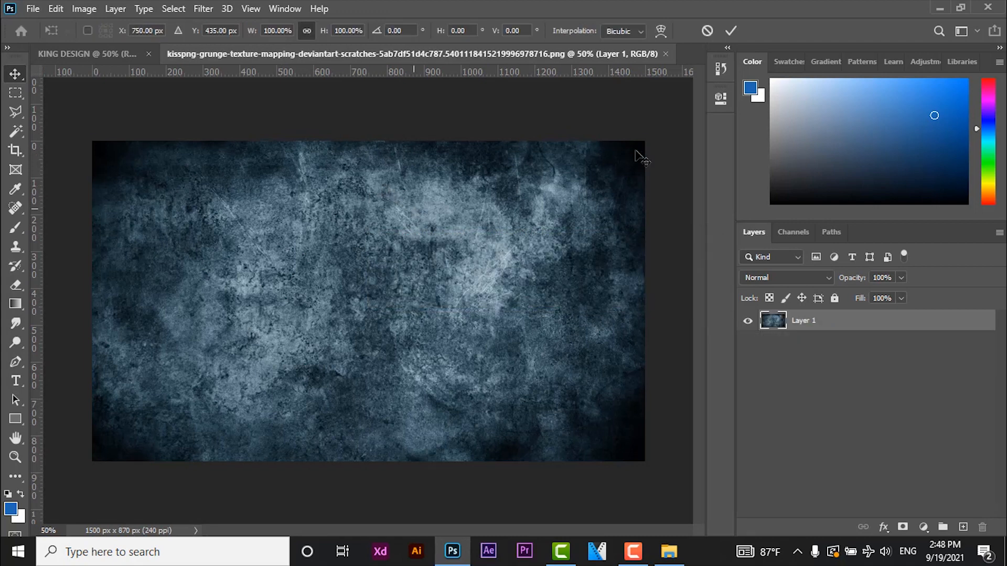
left_click_drag(645, 141, 474, 231)
right_click(474, 231)
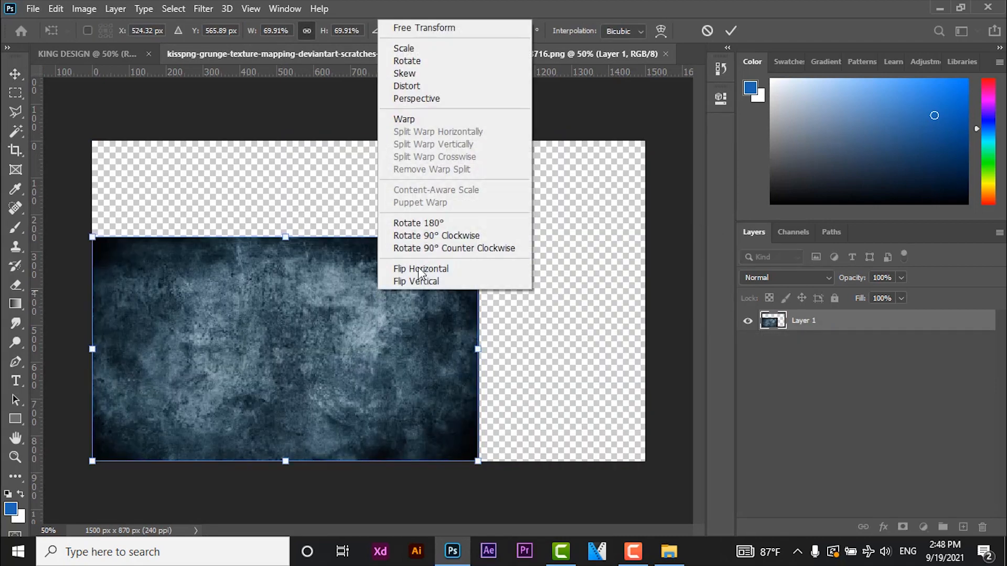
left_click(430, 236)
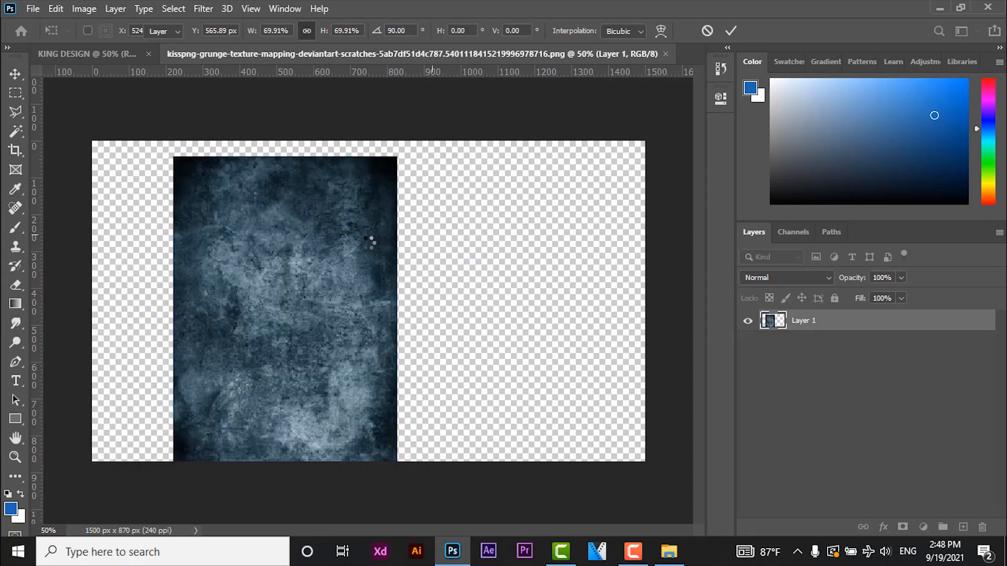
key("Return")
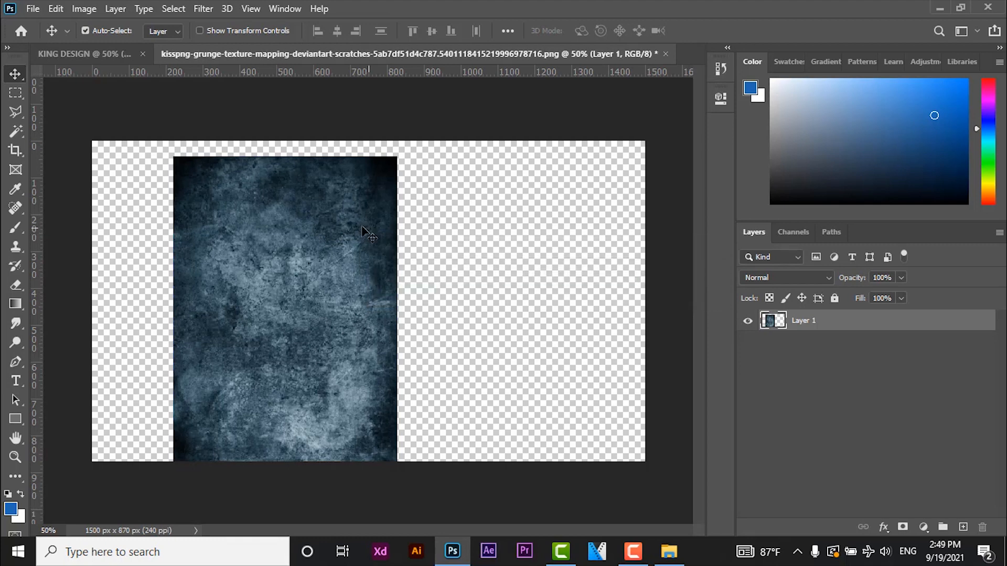
- Copy the grunge texture into the KING DESIGN document and place its layer below the yellow shape
mouse_move(367, 233)
left_mouse_down()
mouse_move(143, 226)
mouse_move(334, 204)
mouse_move(383, 227)
left_mouse_up()
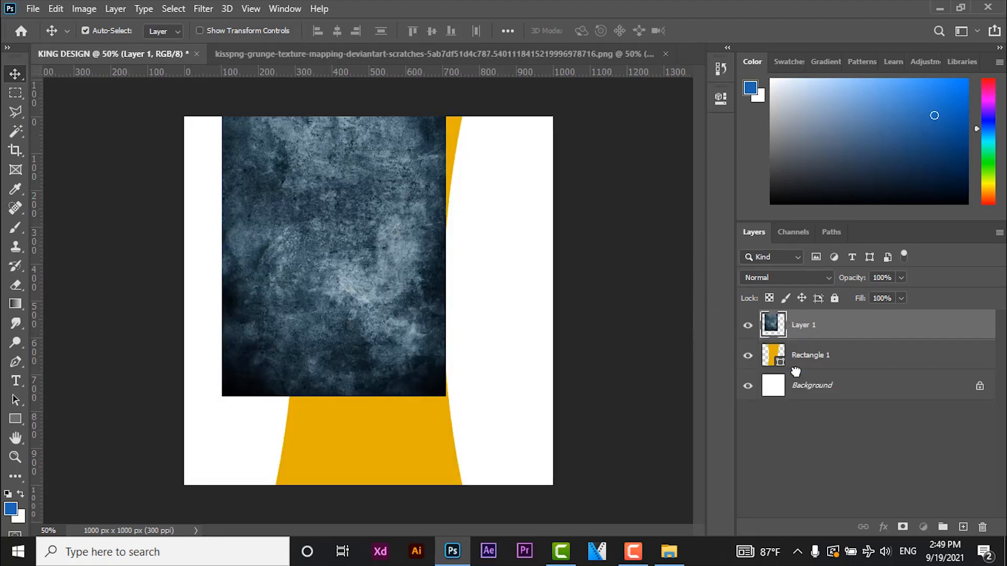
left_click_drag(796, 372, 796, 370)
- Align the grunge texture with the canvas's left edge and stretch it to fill the canvas exactly, at 1000 by 1000 px
key("ctrl+t")
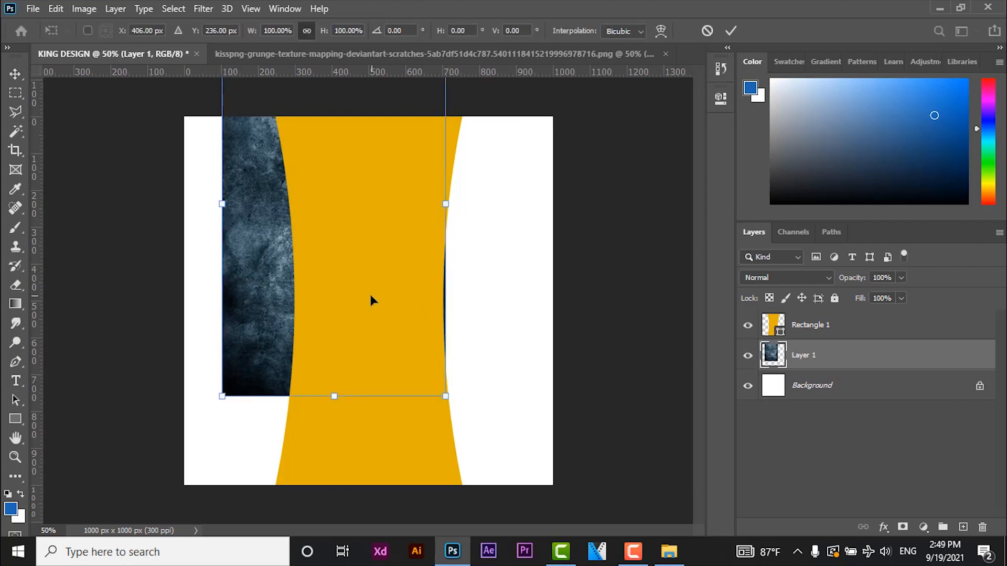
left_click_drag(371, 296, 323, 403)
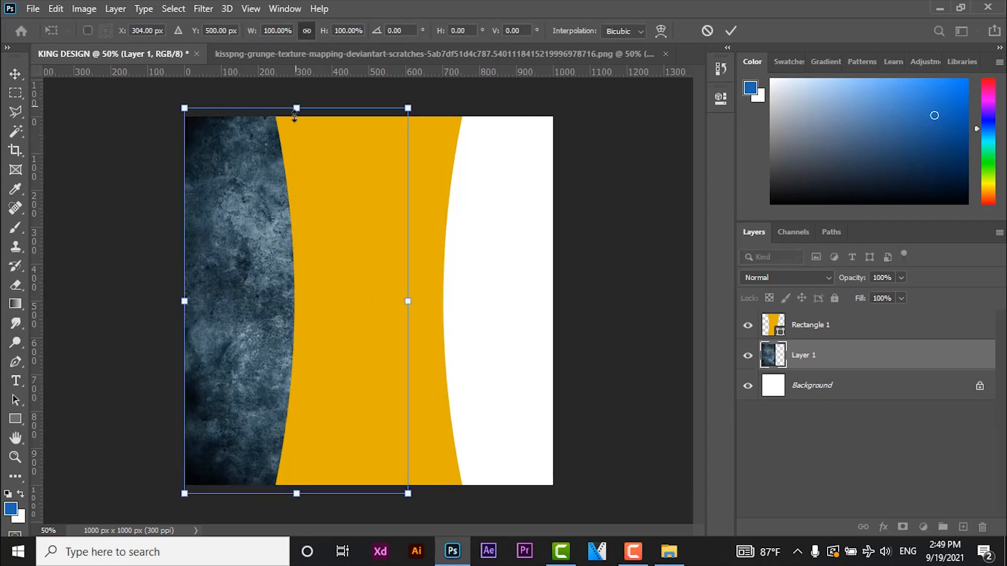
left_click_drag(294, 114, 295, 123)
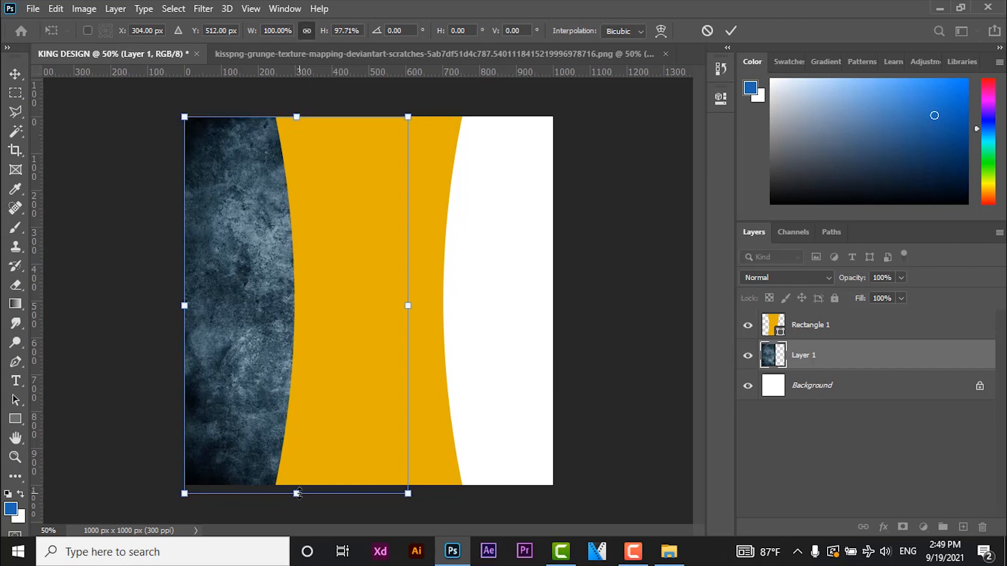
left_click_drag(297, 494, 297, 485)
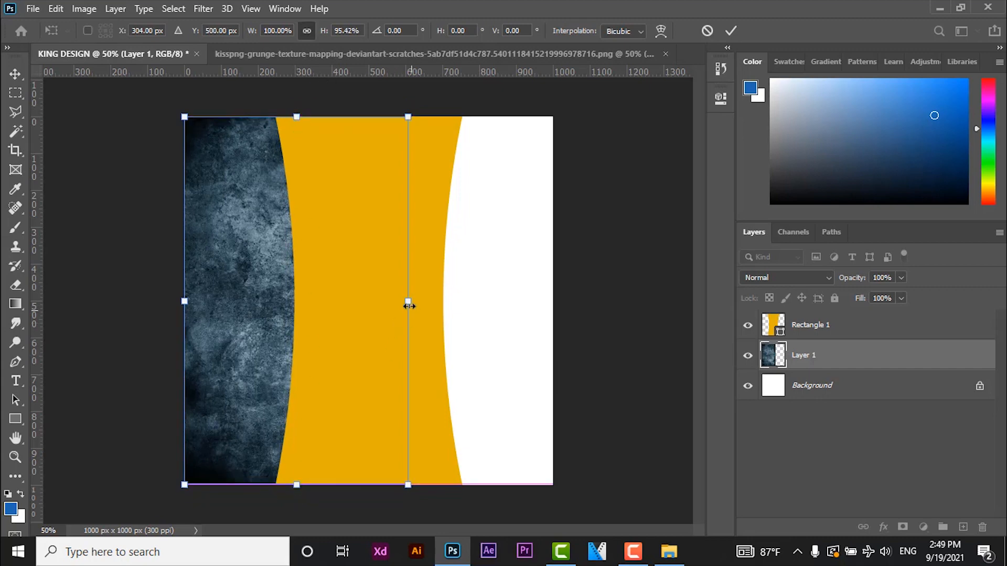
left_click_drag(561, 303, 560, 303)
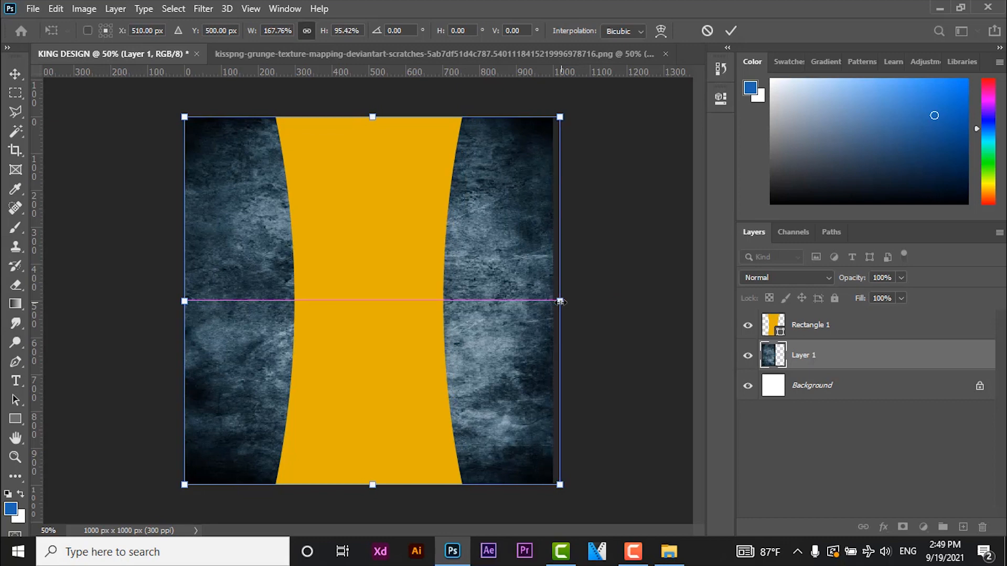
key("Return")
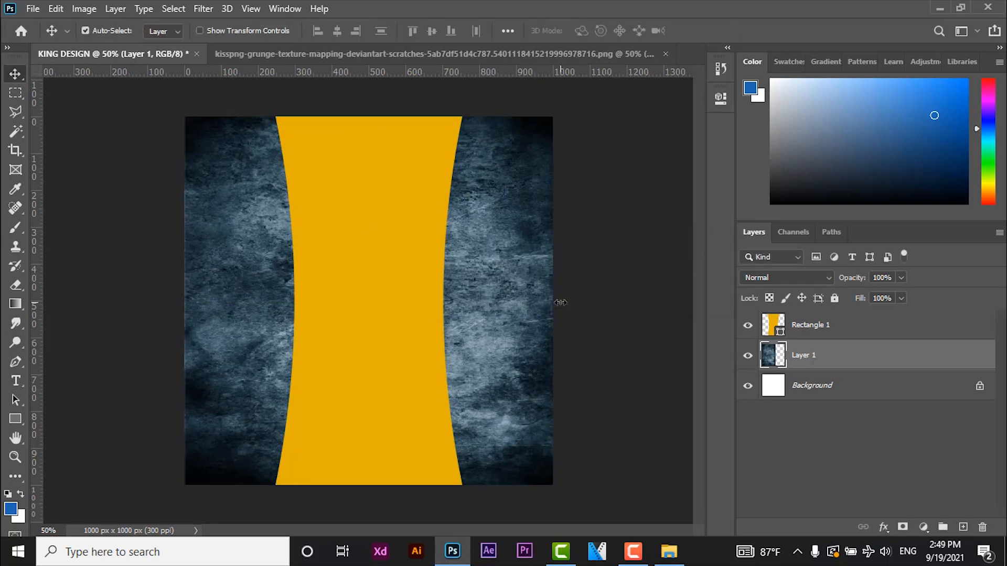
key("ctrl+t")
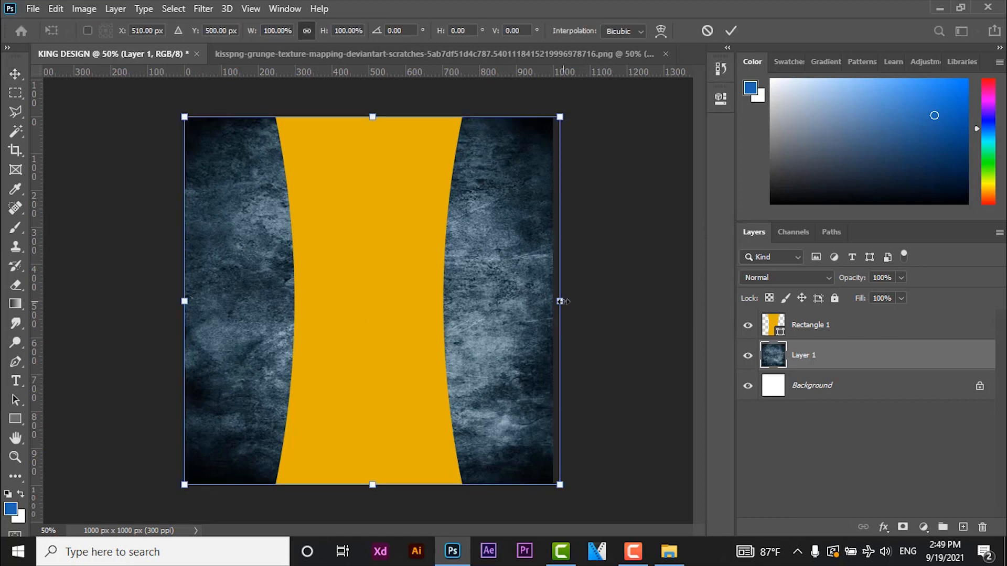
left_click_drag(559, 301, 553, 302)
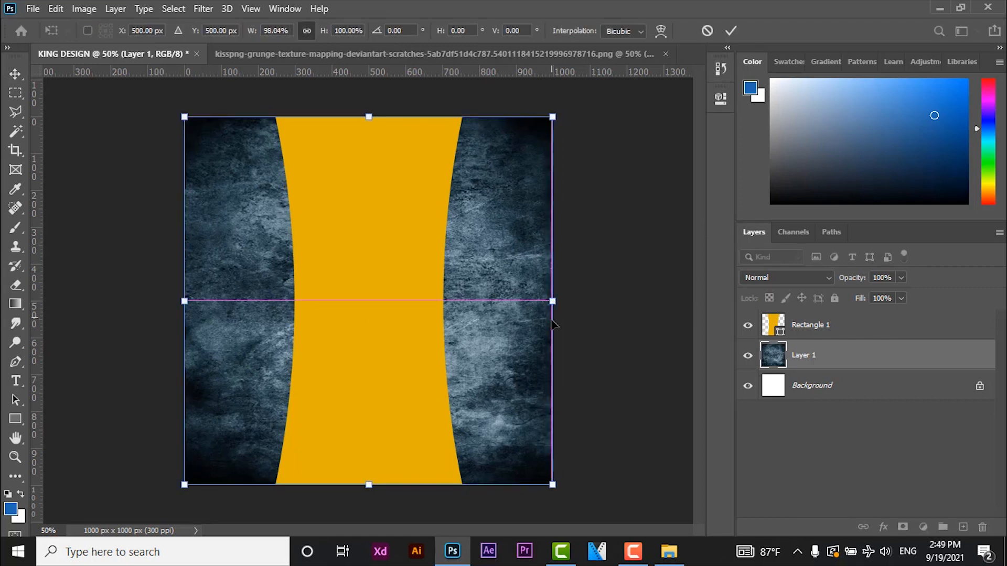
key("Return")
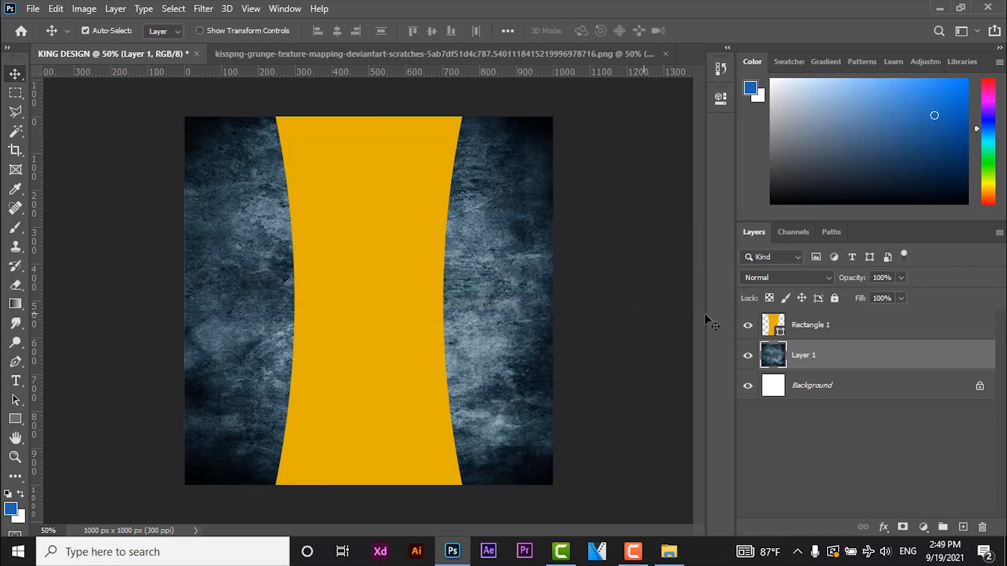
- Set the grunge texture layer's opacity to 10%
left_click_drag(845, 282, 803, 298)
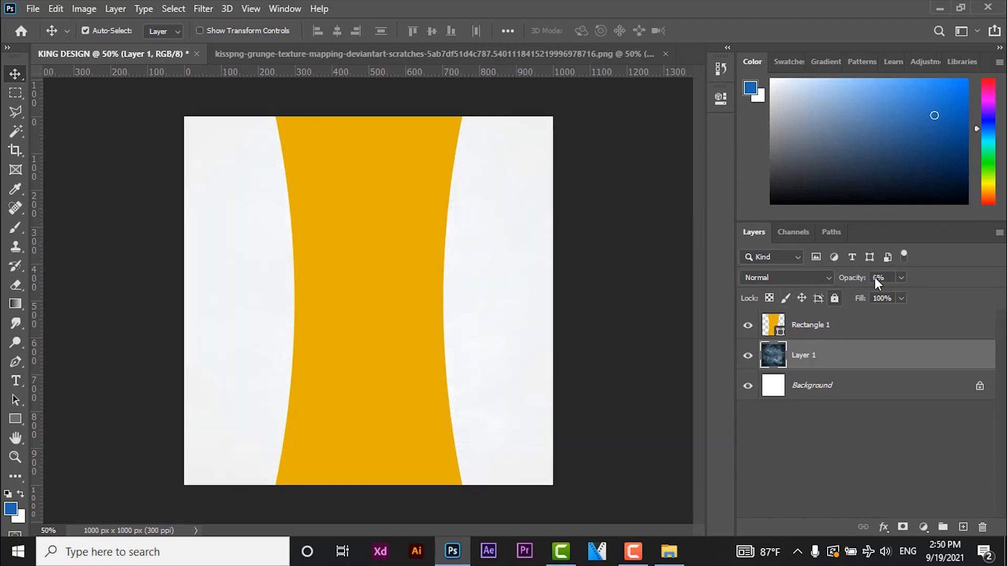
type("10")
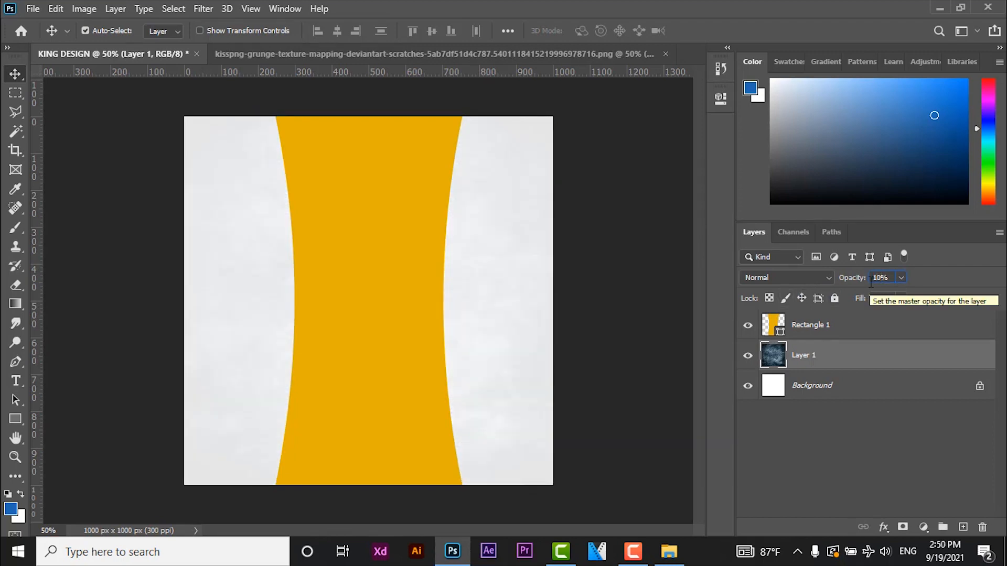
- Close the grunge texture document without saving its changes
left_click(665, 53)
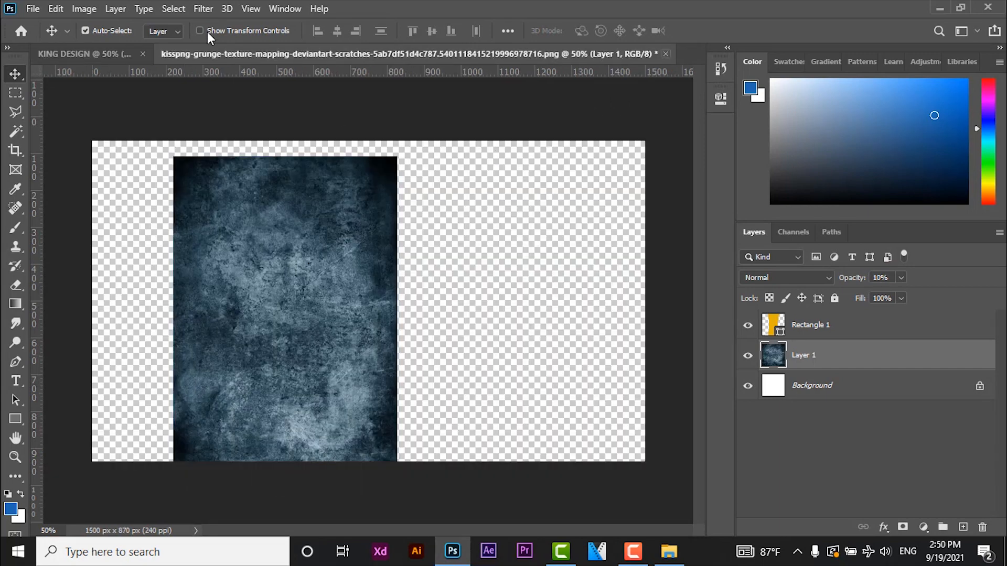
left_click(516, 221)
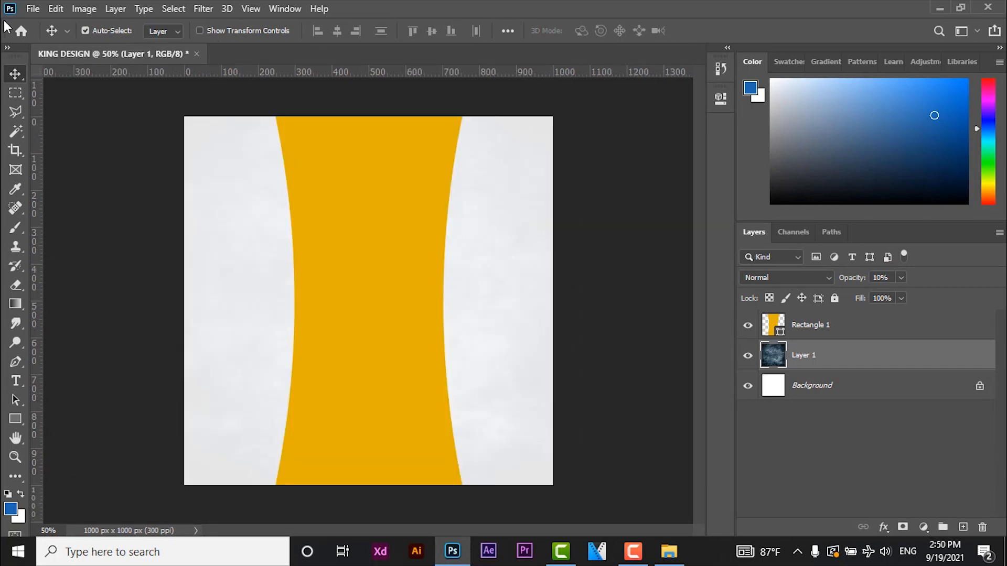
left_click(33, 9)
- Add a new empty layer above the yellow shape and make white the foreground color
left_click(852, 329)
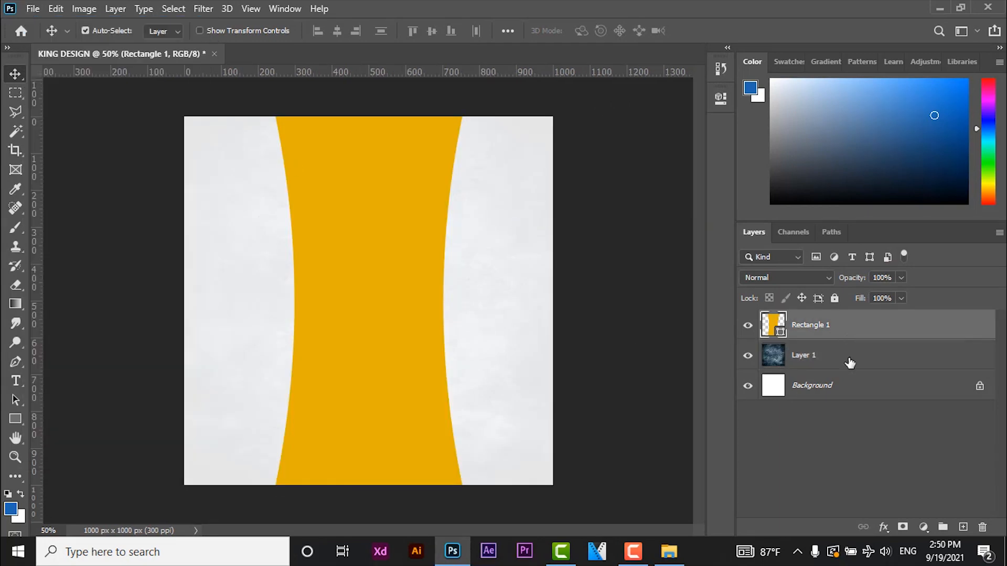
left_click(963, 527)
left_click(21, 494)
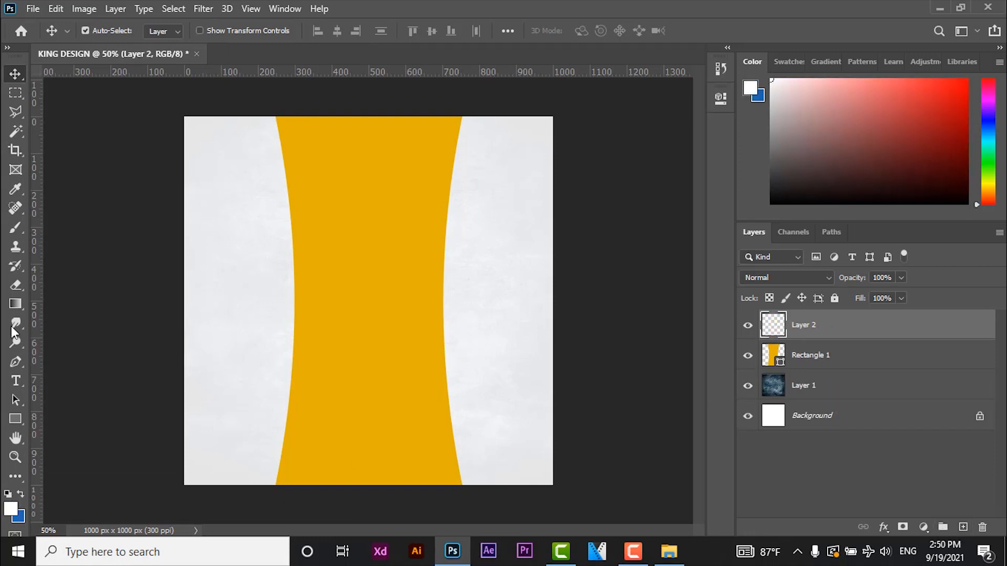
- Paint a single soft white dab with a 1000 px Brush at the center of the canvas
left_click(19, 229)
key("shift+b")
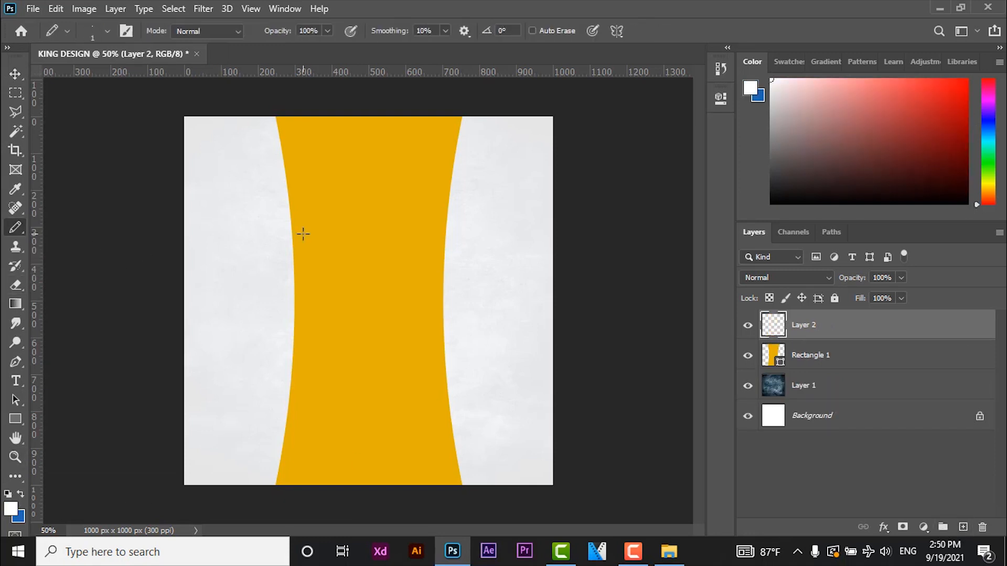
right_click(15, 228)
left_click(79, 227)
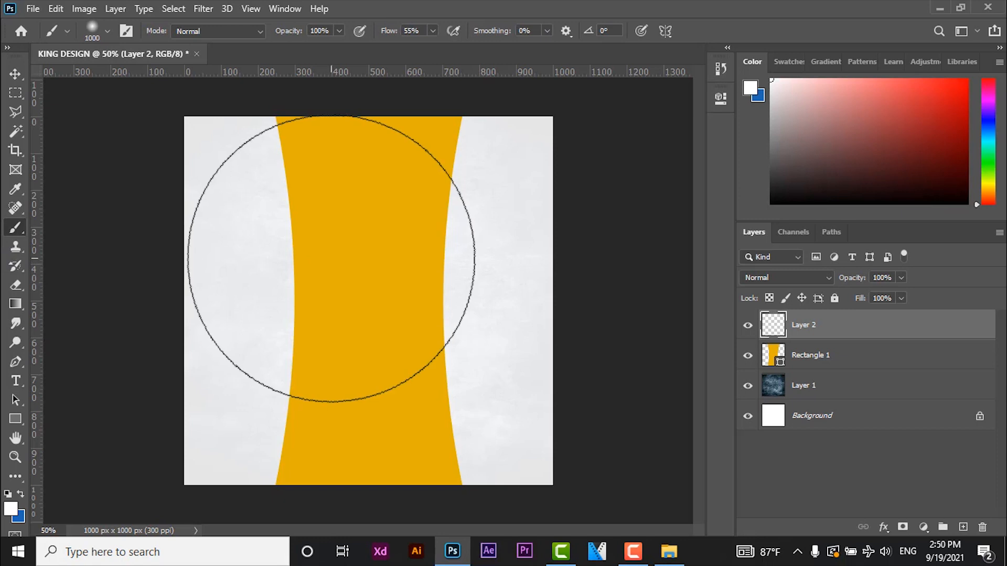
right_click(386, 258)
left_click(573, 204)
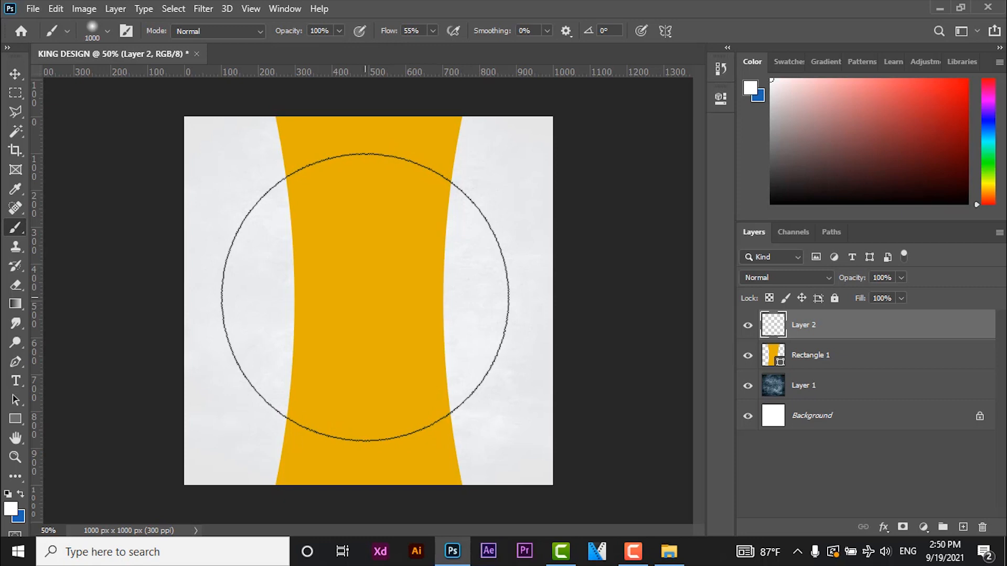
left_click(364, 297)
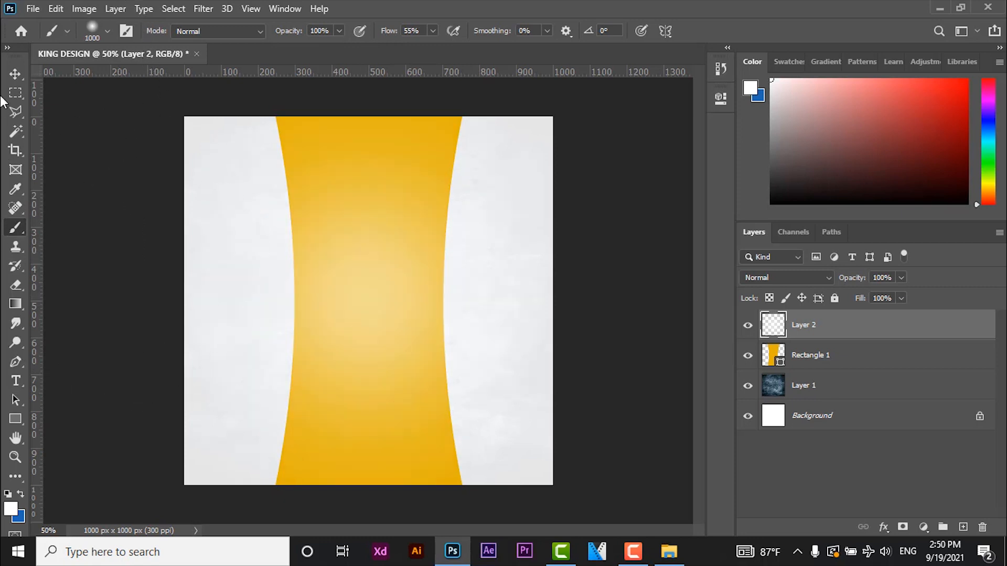
- Set the white glow layer's opacity to 5%
left_click(17, 76)
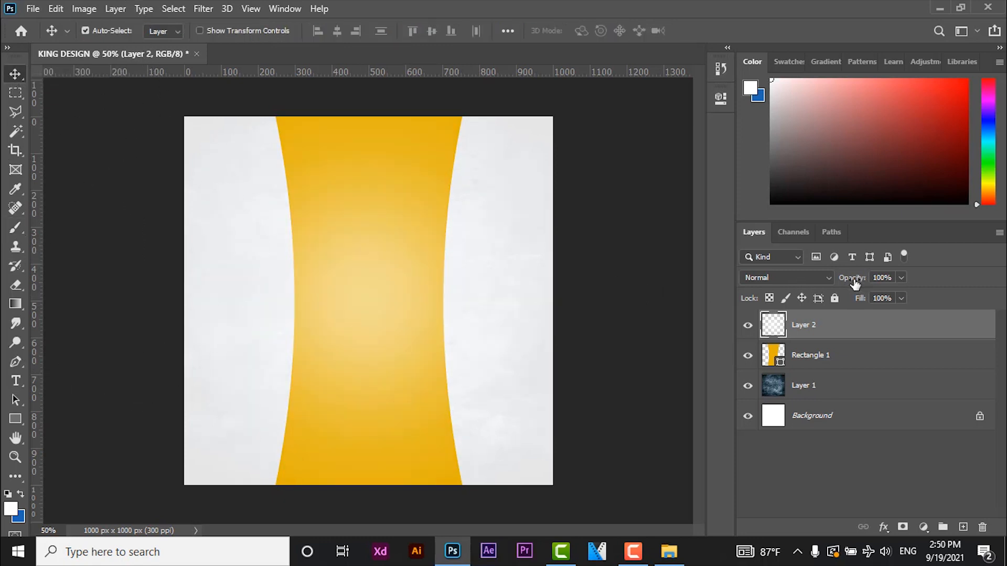
left_click_drag(853, 278, 795, 298)
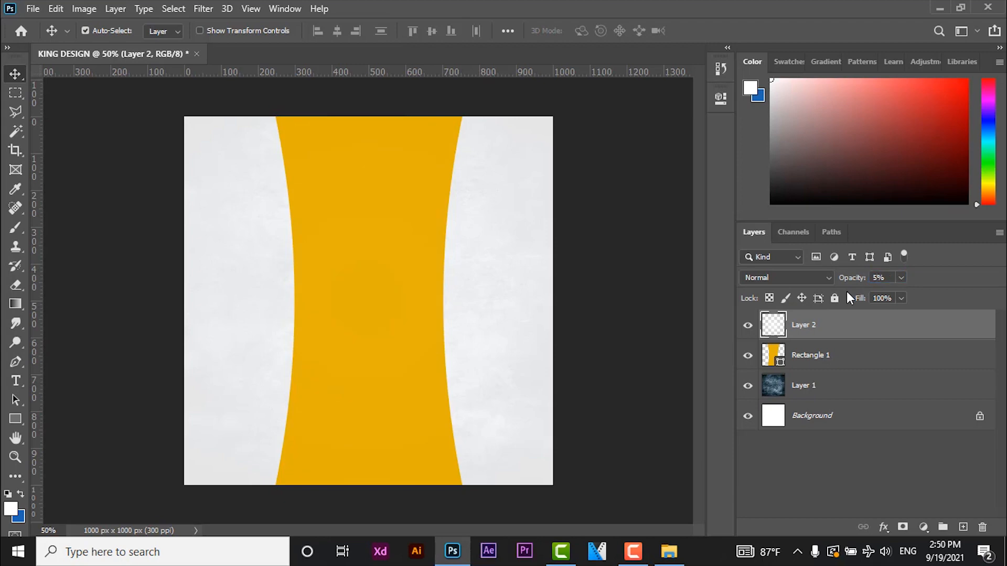
- Open the food pattern image 1.png and copy its pattern into the KING DESIGN document
left_click(32, 8)
left_click(56, 38)
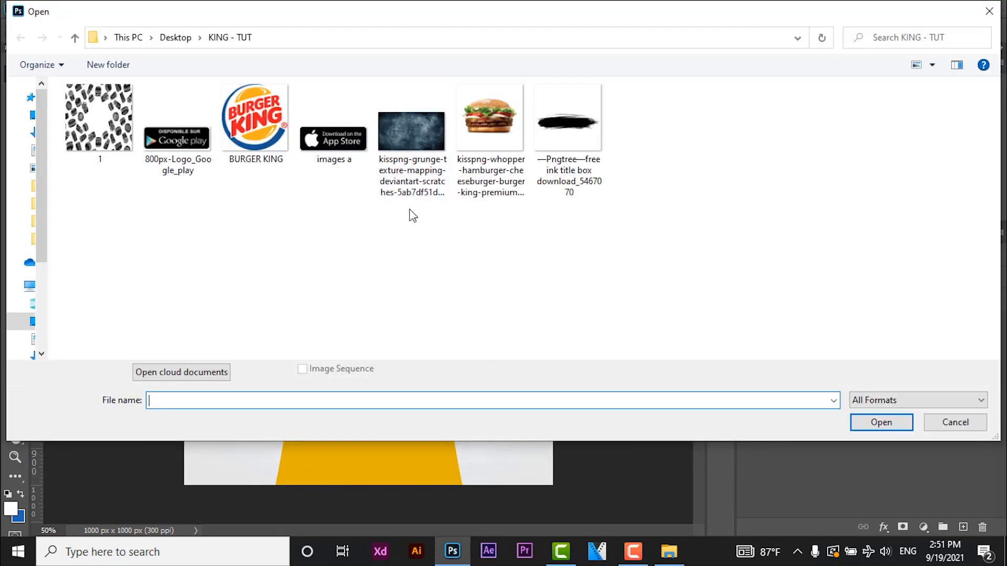
left_click(110, 147)
double_click(109, 143)
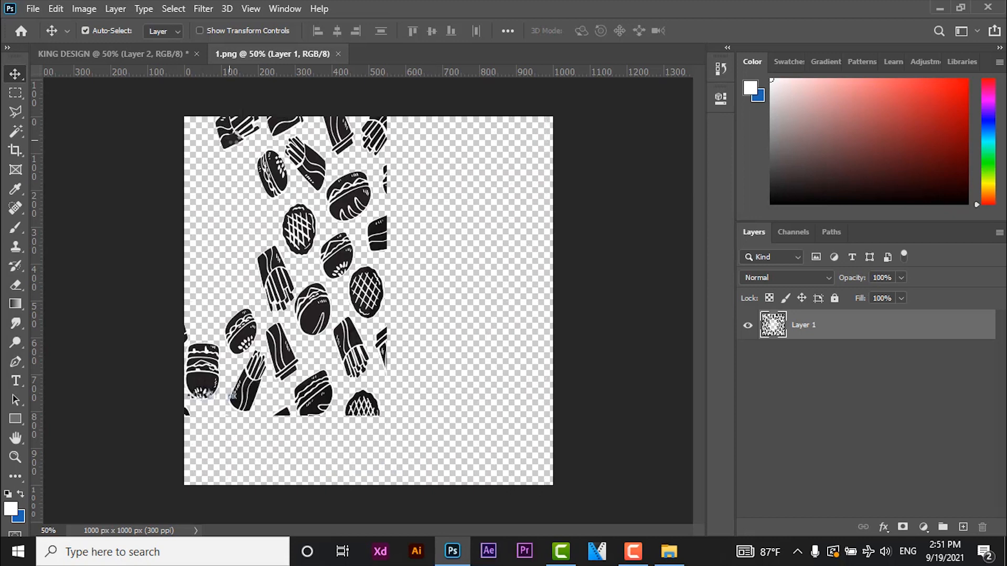
left_click(159, 54)
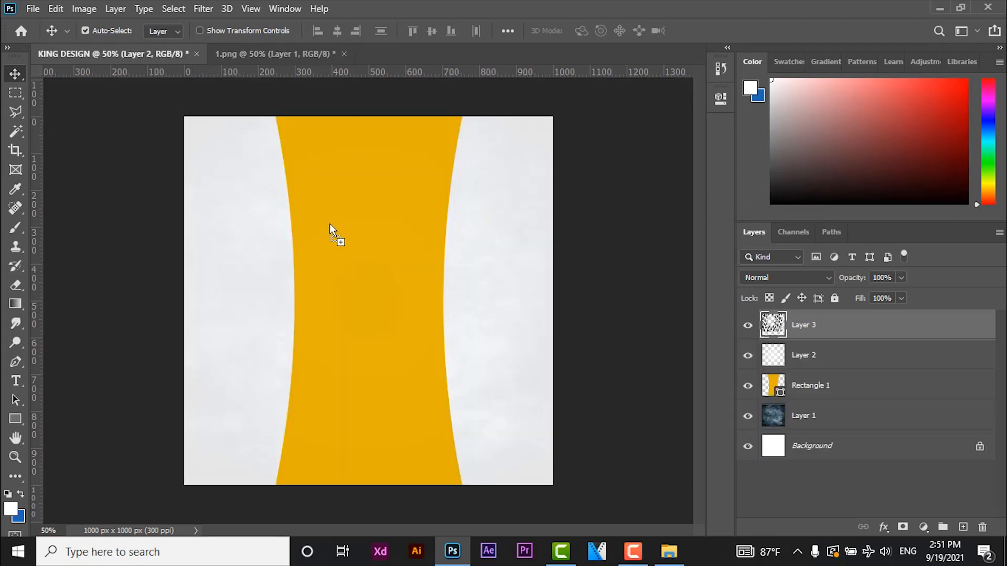
- Position the food pattern so it covers the whole canvas, centered at X 500 px, Y 500 px
key("ctrl+t")
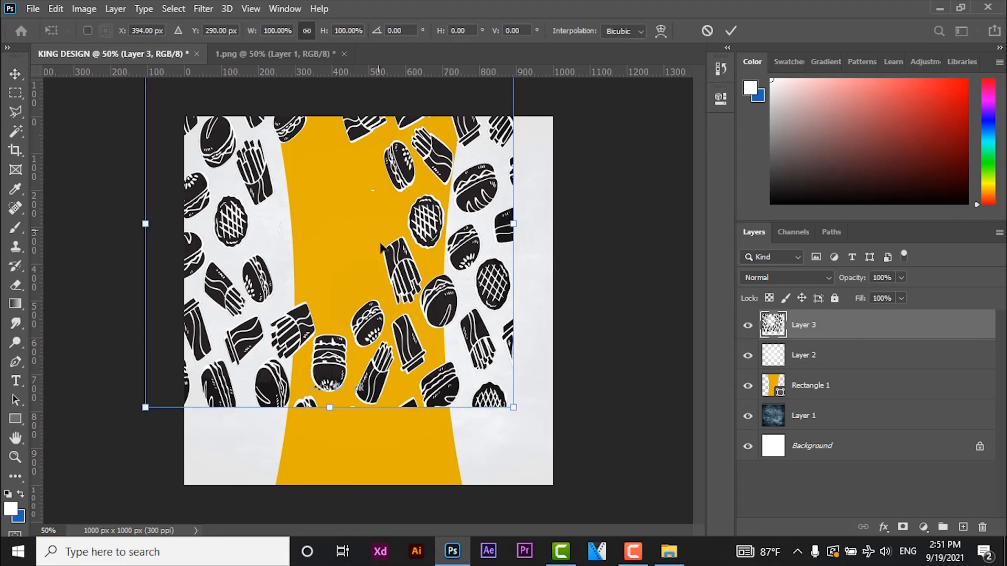
mouse_move(412, 336)
left_mouse_down()
mouse_move(416, 328)
mouse_move(444, 359)
mouse_move(427, 332)
left_mouse_up()
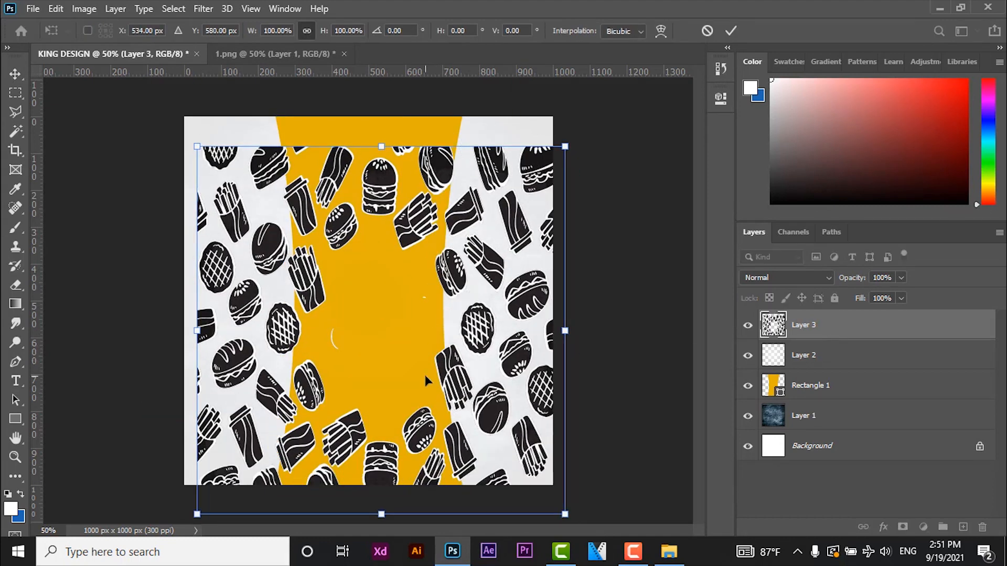
key("Up")
key("Up")
key("Up")
key("Return")
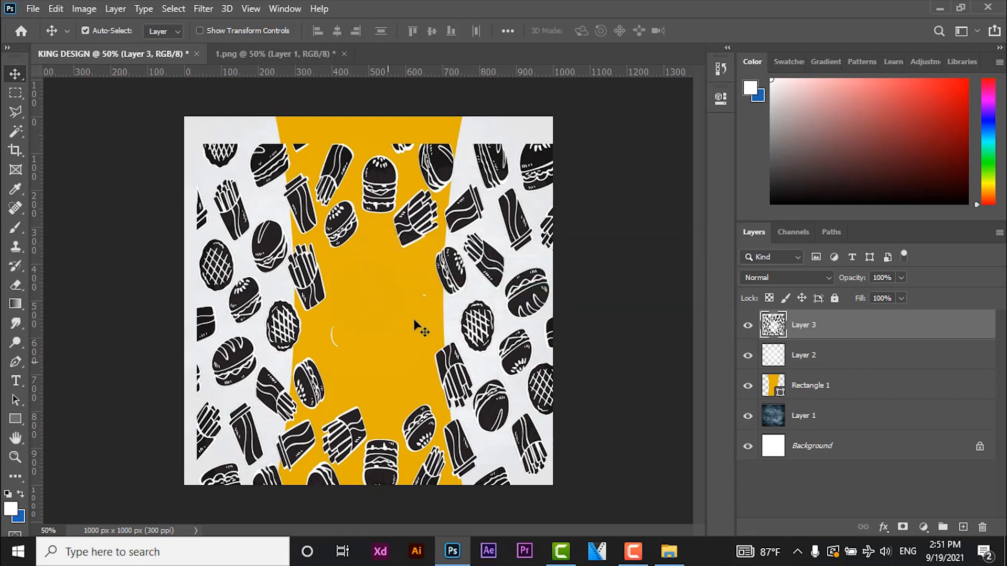
key("ctrl+t")
left_click_drag(417, 317, 405, 286)
key("Return")
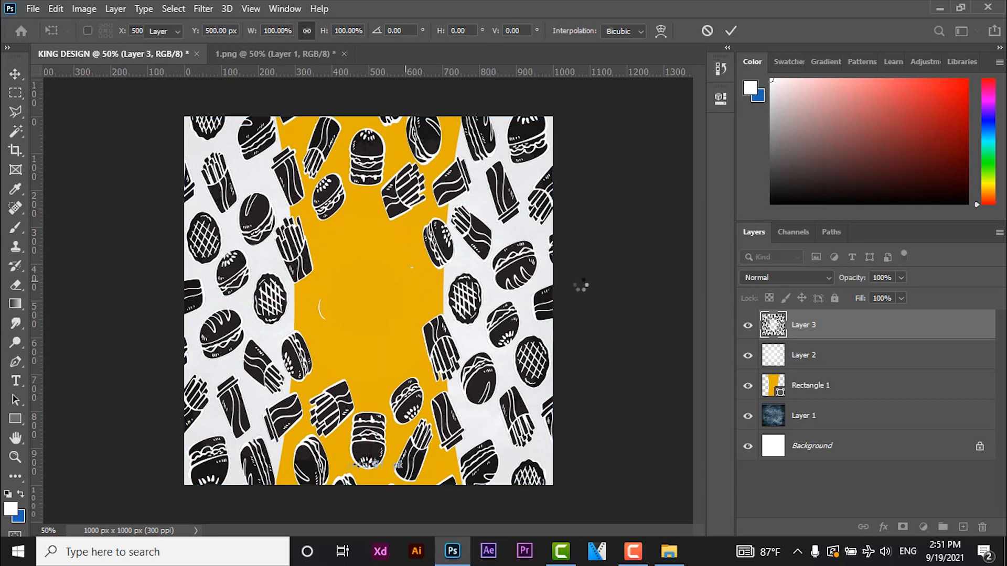
- Set the food pattern layer's opacity to 5% and close the 1.png document without saving
left_click_drag(852, 276, 784, 303)
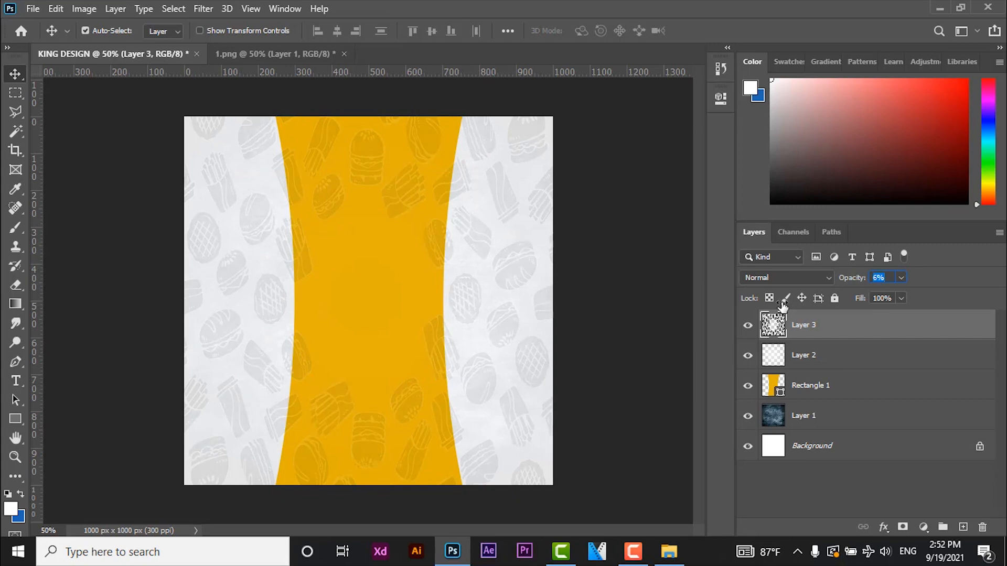
left_click(336, 52)
key("ctrl+w")
left_click(508, 213)
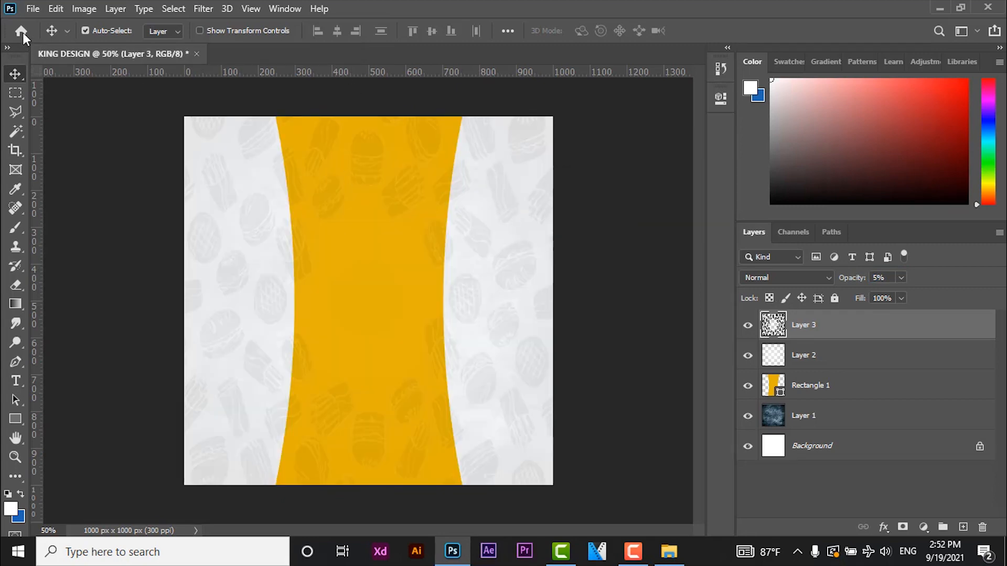
- Copy the burger from the kisspng-whopper-hamburger image into KING DESIGN and close the source image
left_click(32, 9)
left_click(46, 39)
double_click(461, 154)
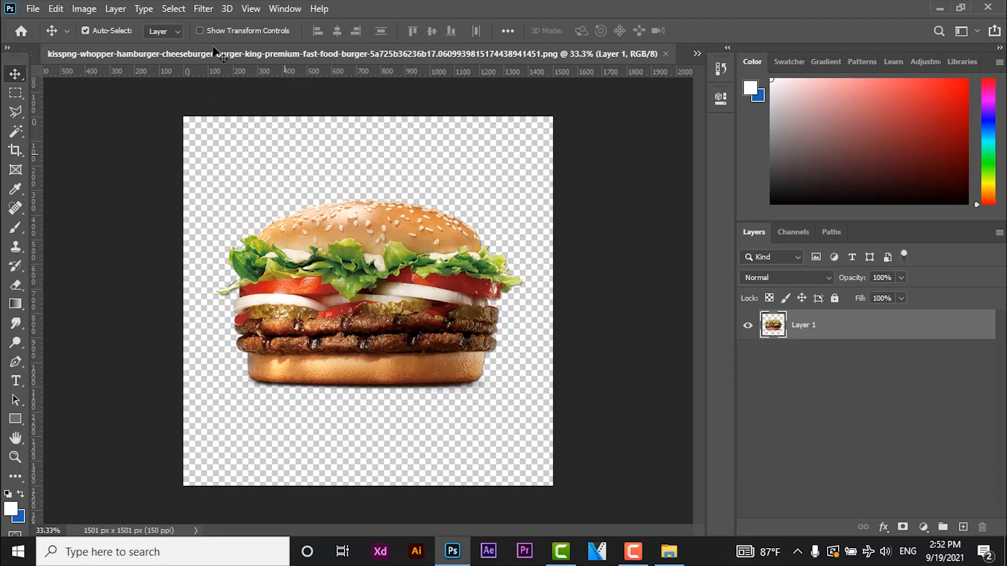
left_click_drag(359, 54, 676, 78)
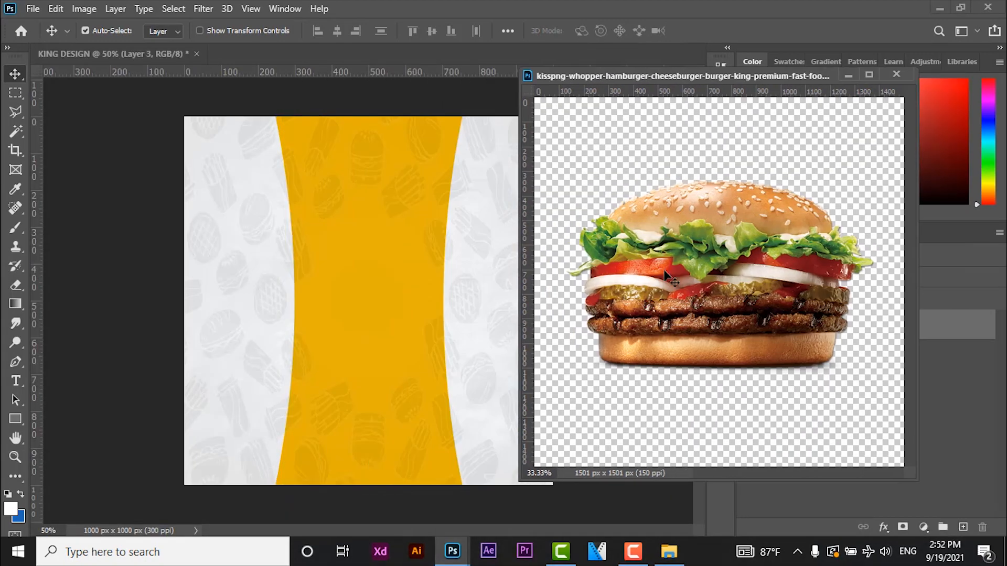
left_click_drag(417, 285, 416, 286)
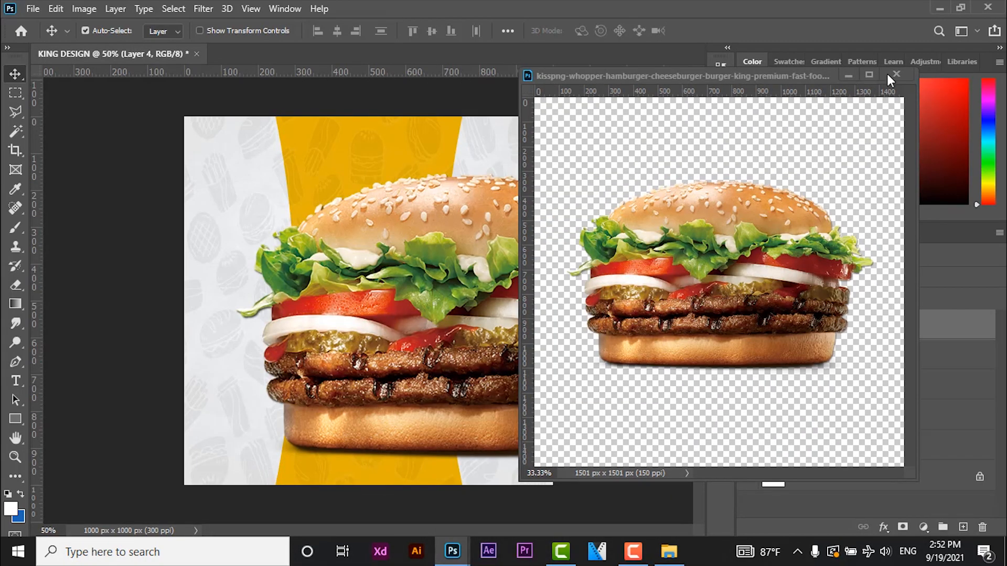
key("ctrl+w")
- Scale the burger to about 63.6% and center it horizontally in the canvas's lower half, at X 500 px, Y about 648 px
key("ctrl+t")
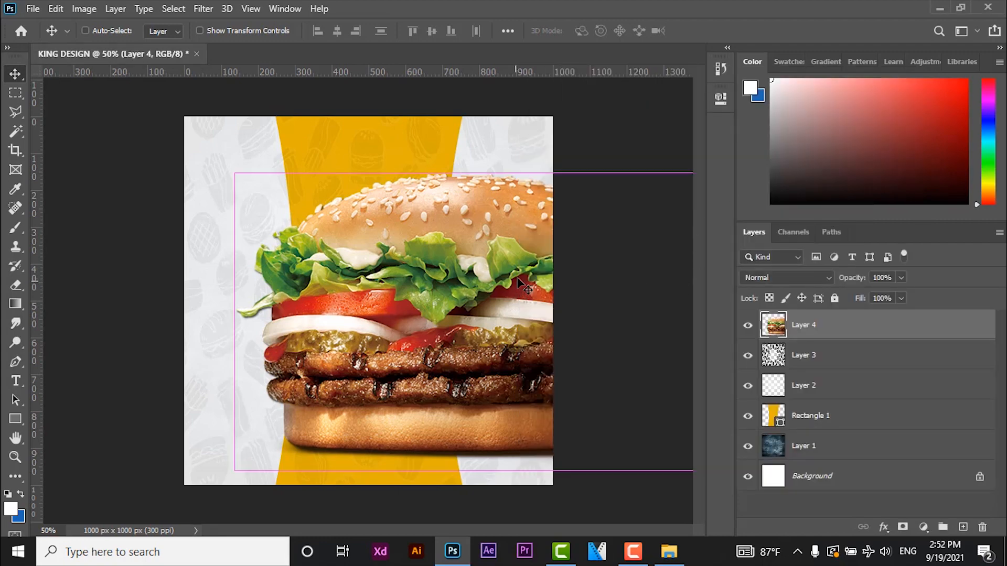
left_click_drag(234, 173, 332, 236)
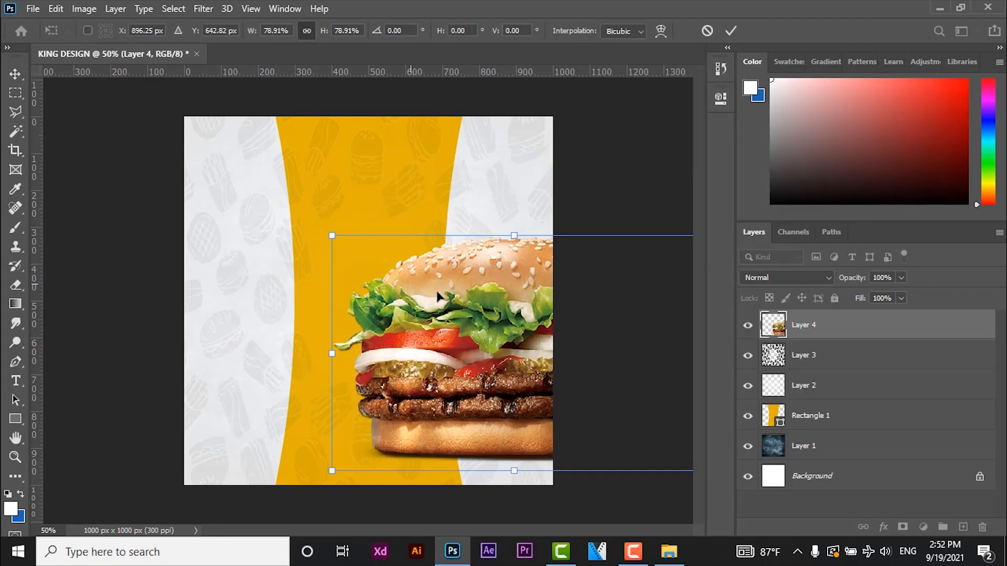
left_click_drag(308, 284, 183, 271)
left_click_drag(207, 222, 261, 266)
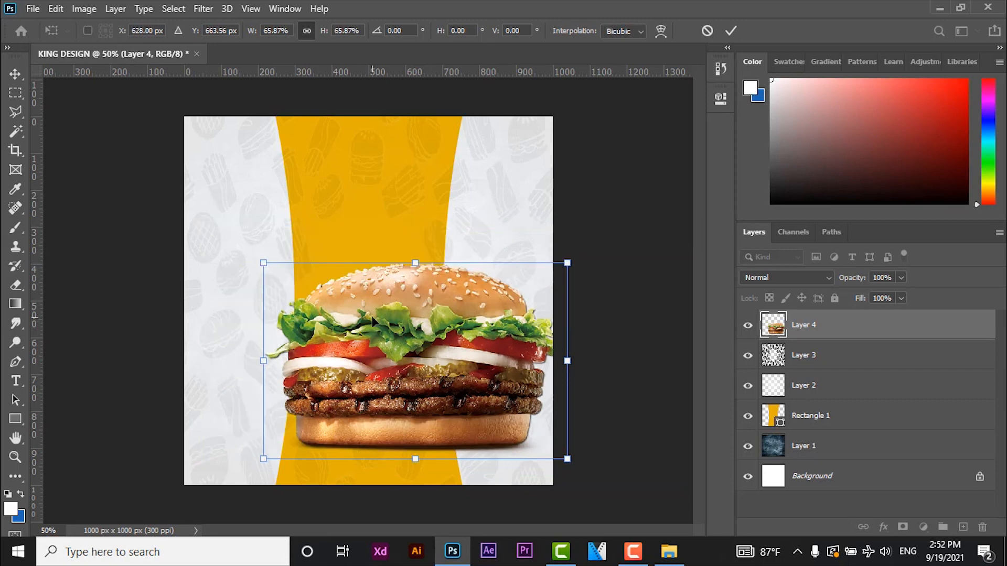
left_click_drag(373, 321, 365, 341)
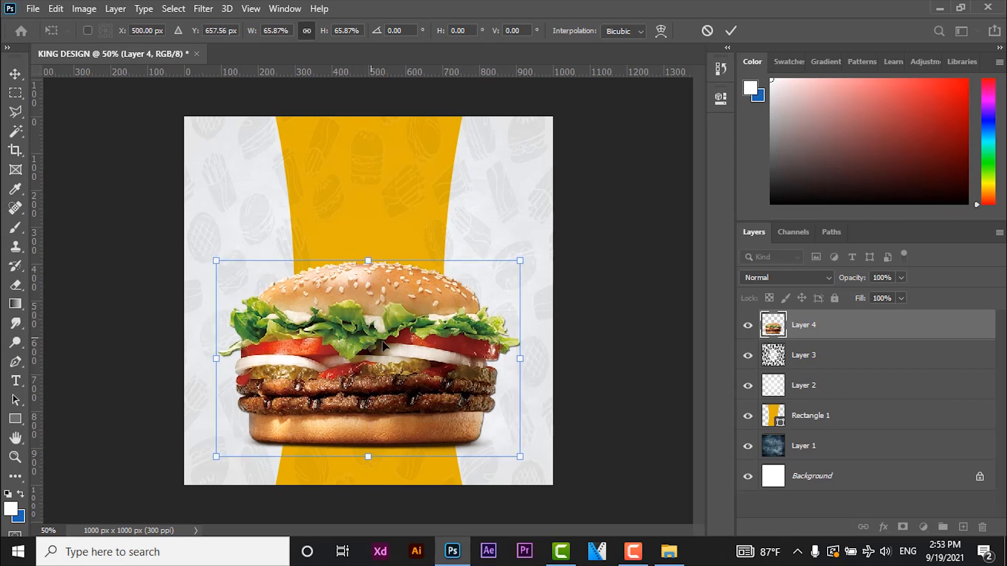
left_click_drag(523, 461, 510, 450)
left_click_drag(407, 377, 410, 377)
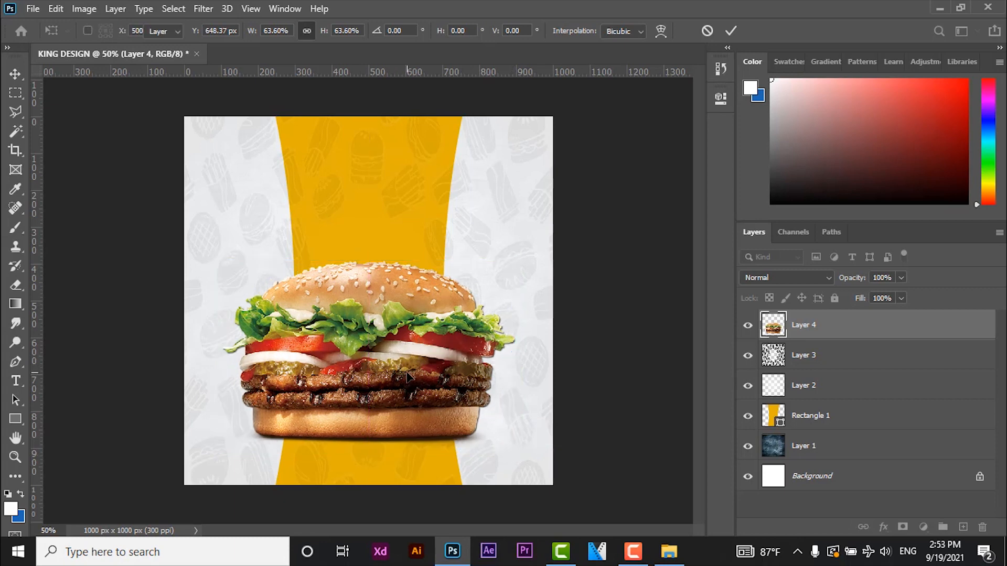
key("Return")
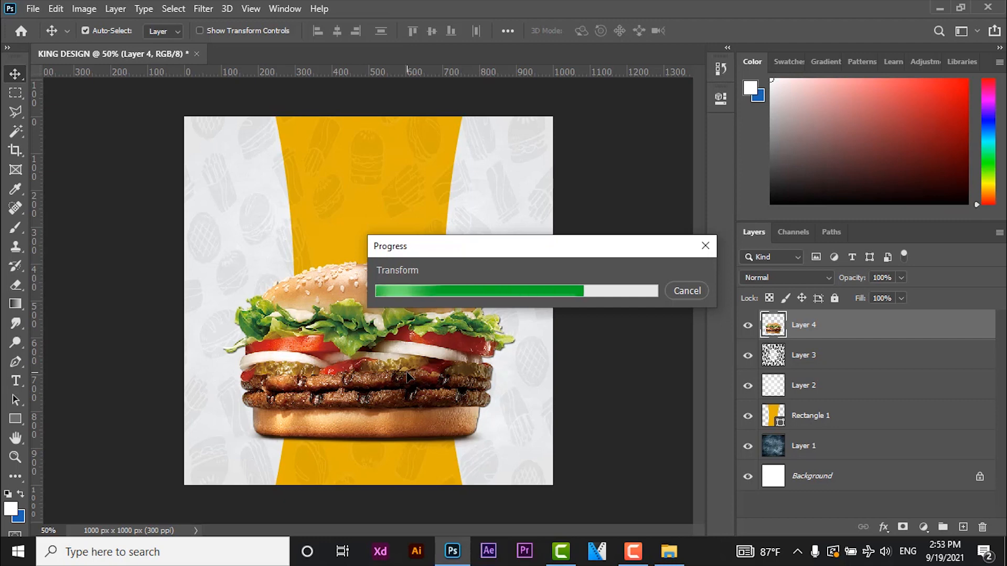
- Add a Brightness/Contrast adjustment layer above the burger and clip it to the burger layer
left_click(923, 527)
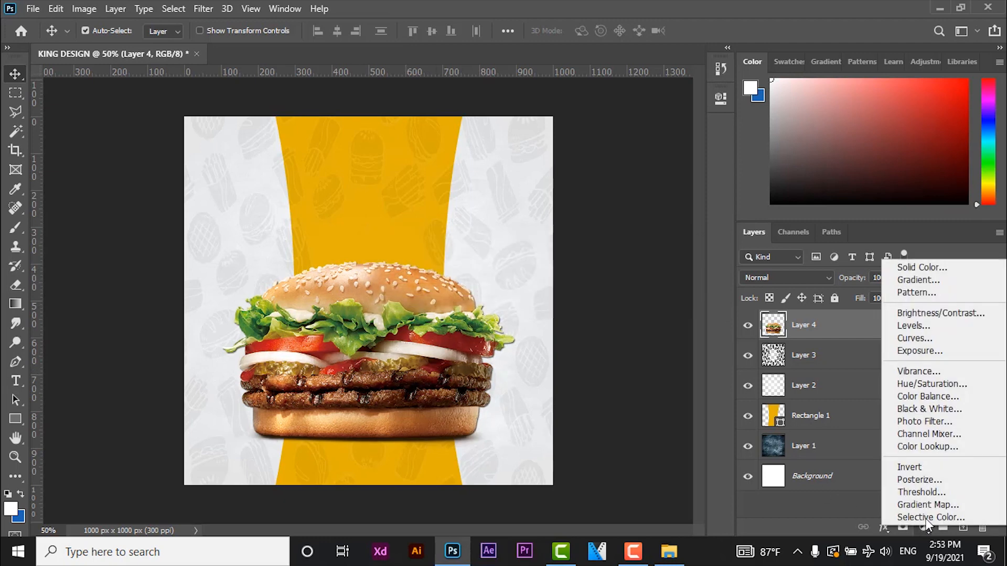
left_click(933, 310)
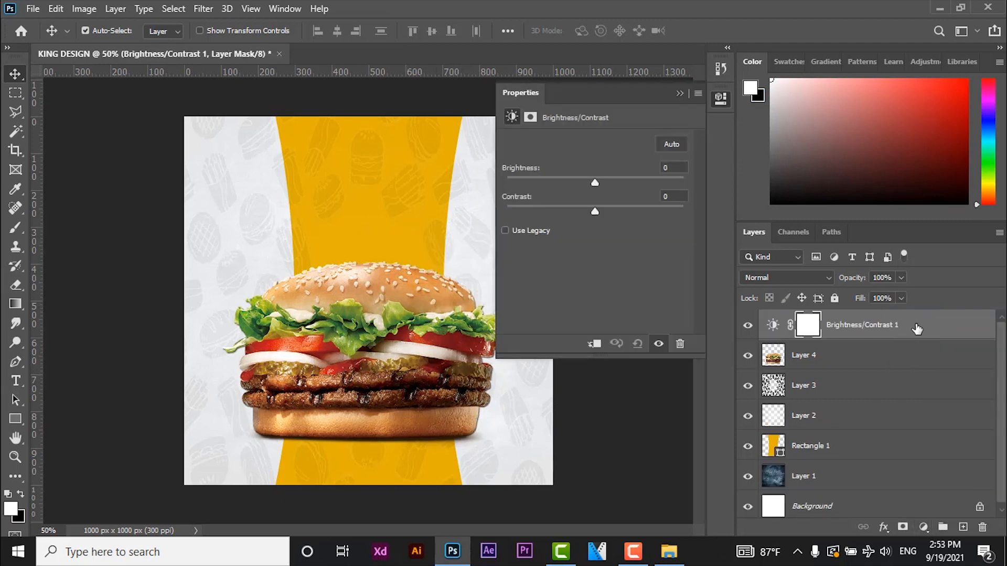
right_click(915, 328)
left_click(747, 284)
- Set the burger's Brightness/Contrast adjustment to contrast 25 and brightness 9
left_click_drag(595, 212, 597, 211)
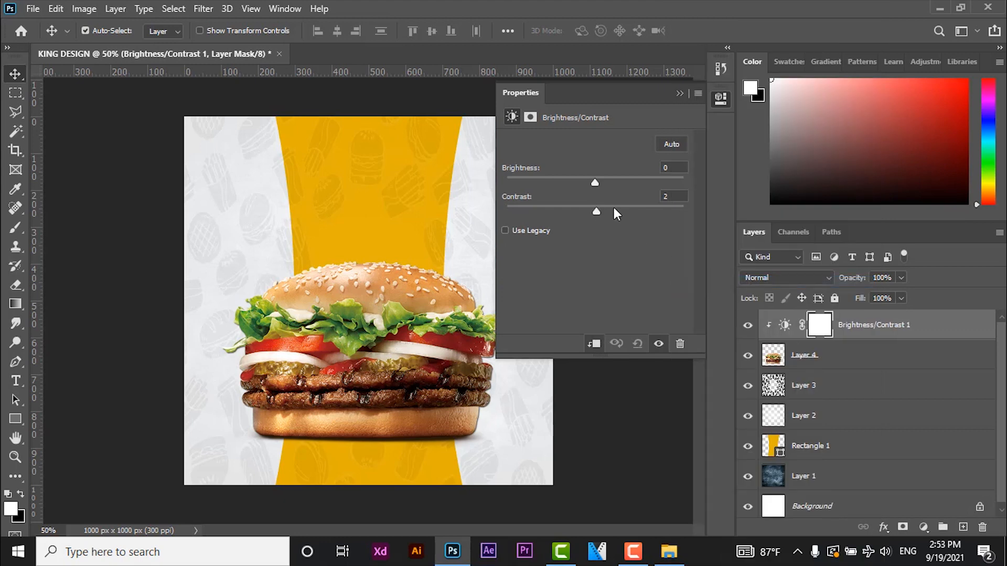
left_click(667, 196)
type("25")
left_click_drag(596, 183, 601, 184)
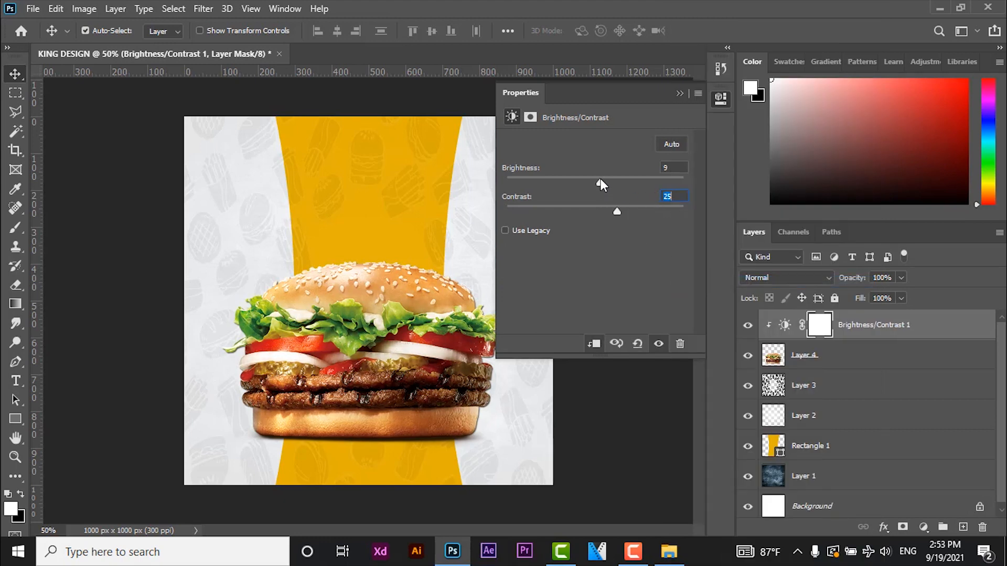
left_click(679, 93)
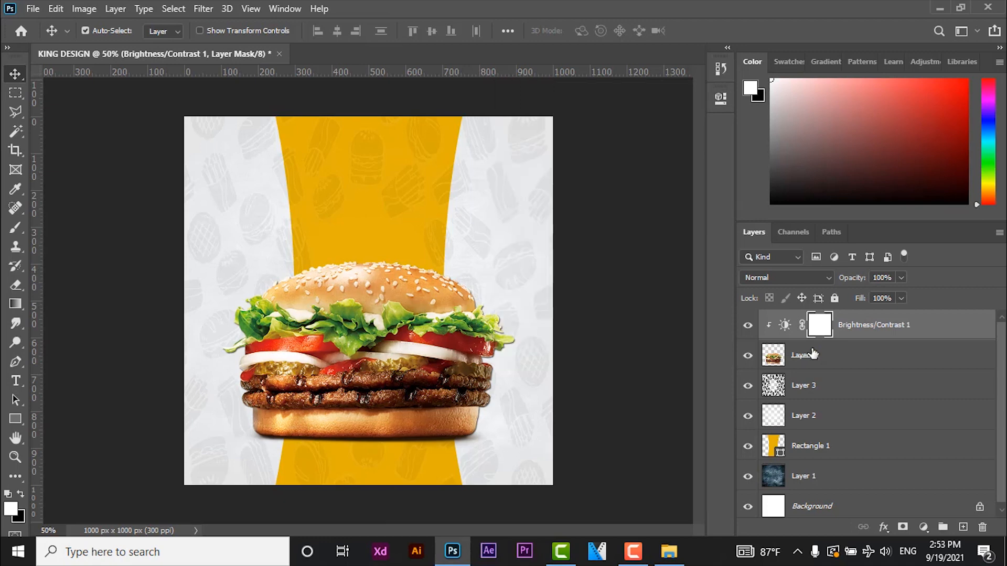
- Add a Color Lookup adjustment clipped to the burger layer, using the FoggyNight.3DL look at 5% opacity
left_click(847, 355)
left_click(923, 526)
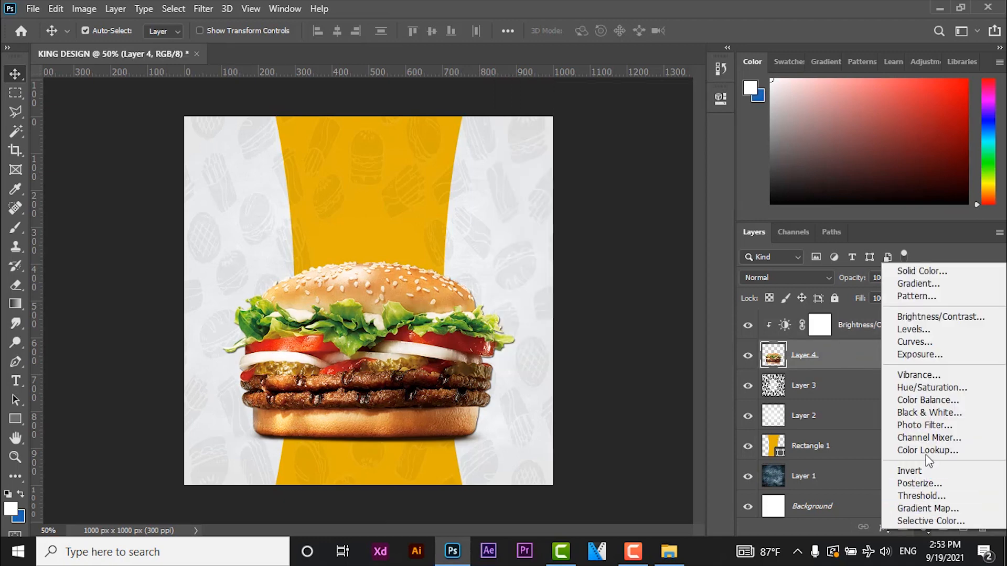
left_click(926, 454)
left_click(615, 143)
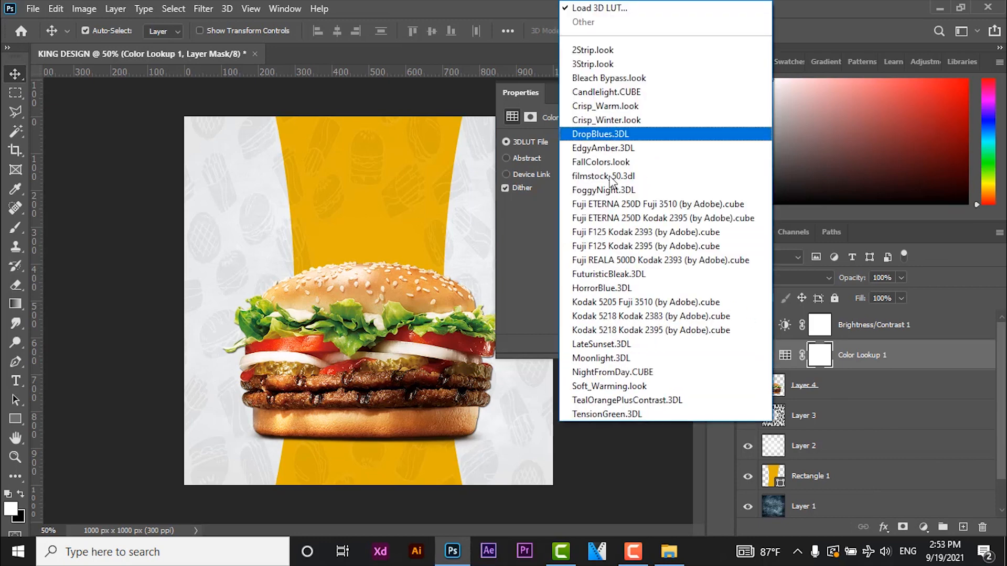
left_click(603, 190)
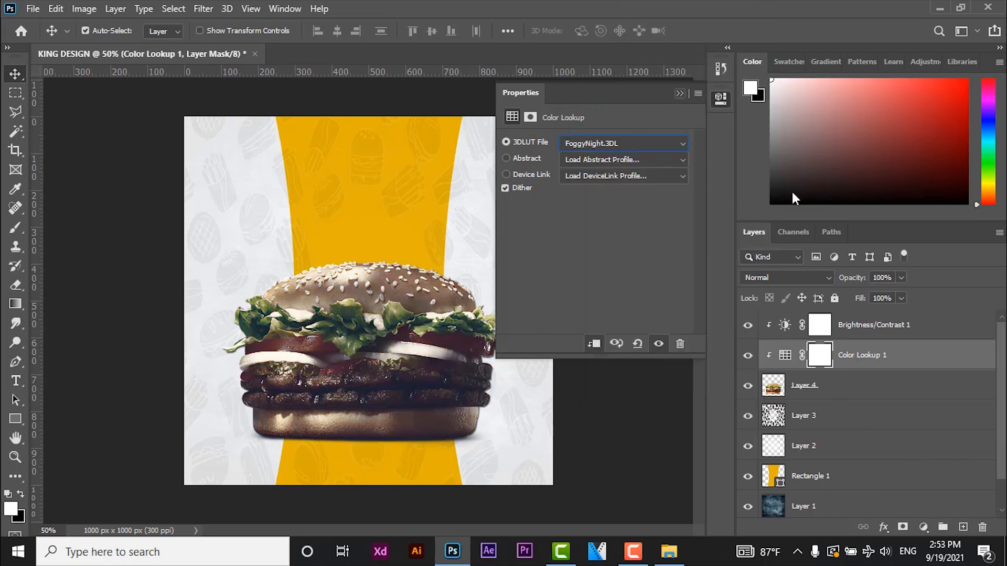
left_click(679, 94)
left_click(882, 278)
type("5")
key("Return")
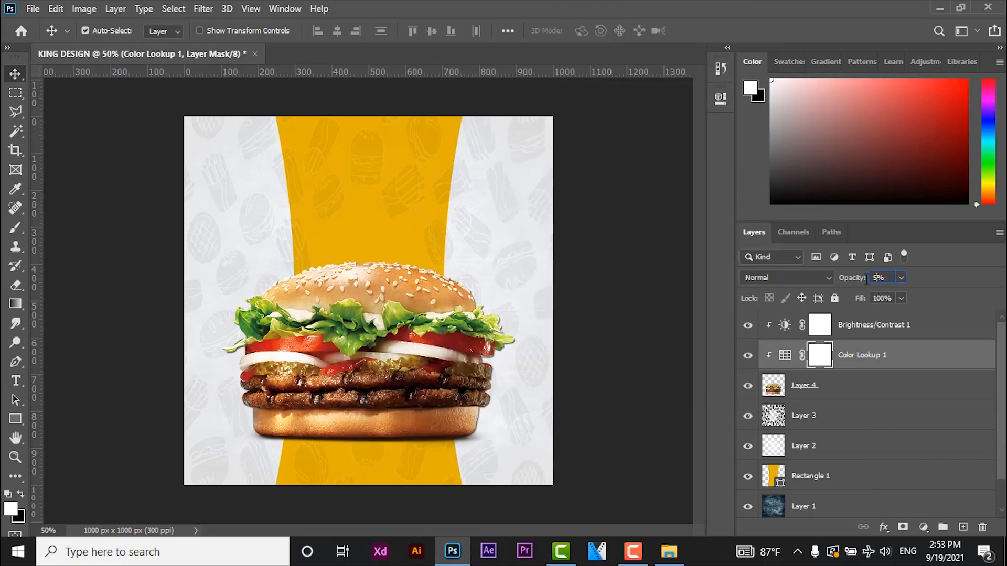
- Add a Selective Color adjustment layer above the Brightness/Contrast layer and clip it to the burger
left_click(893, 330)
left_click(924, 527)
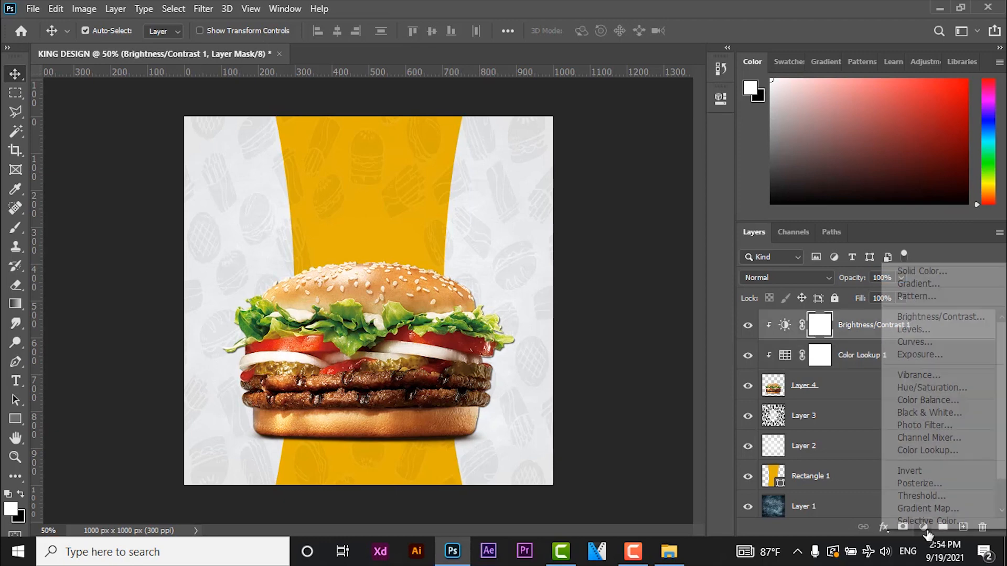
left_click(923, 514)
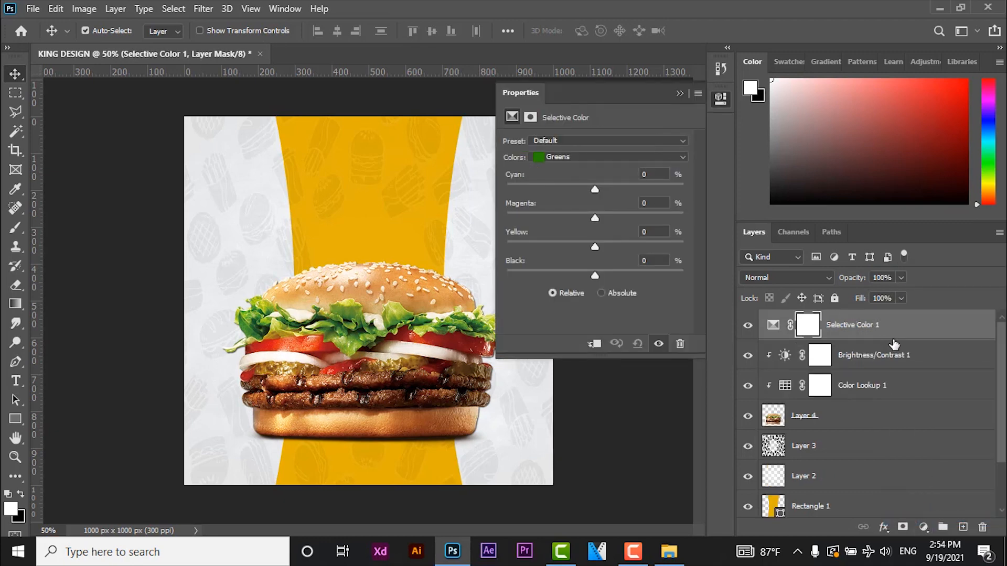
right_click(798, 331)
left_click(811, 283)
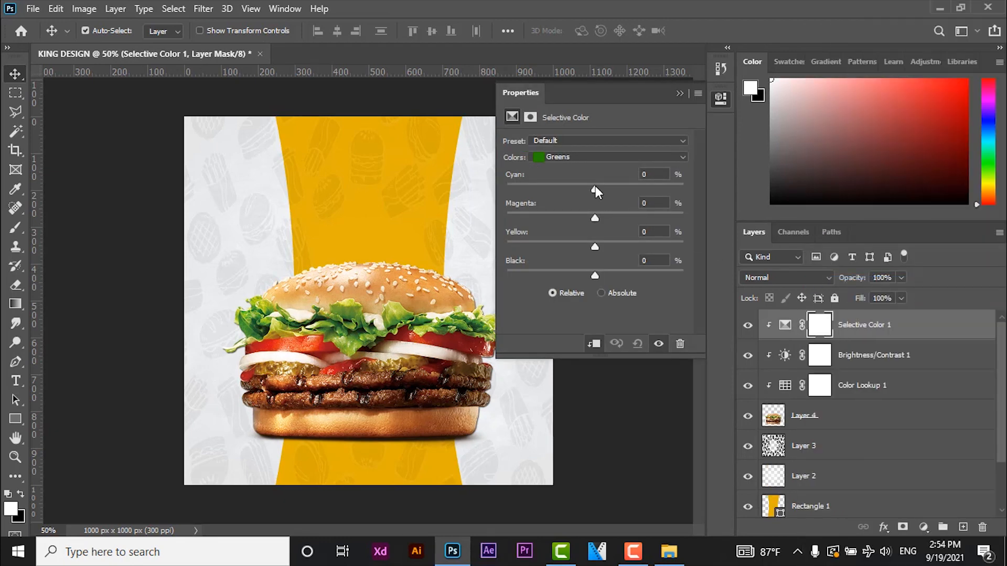
- Set the Greens in the Selective Color adjustment to cyan, magenta and black +100%, with yellow raised close to its maximum
left_click_drag(596, 188, 699, 190)
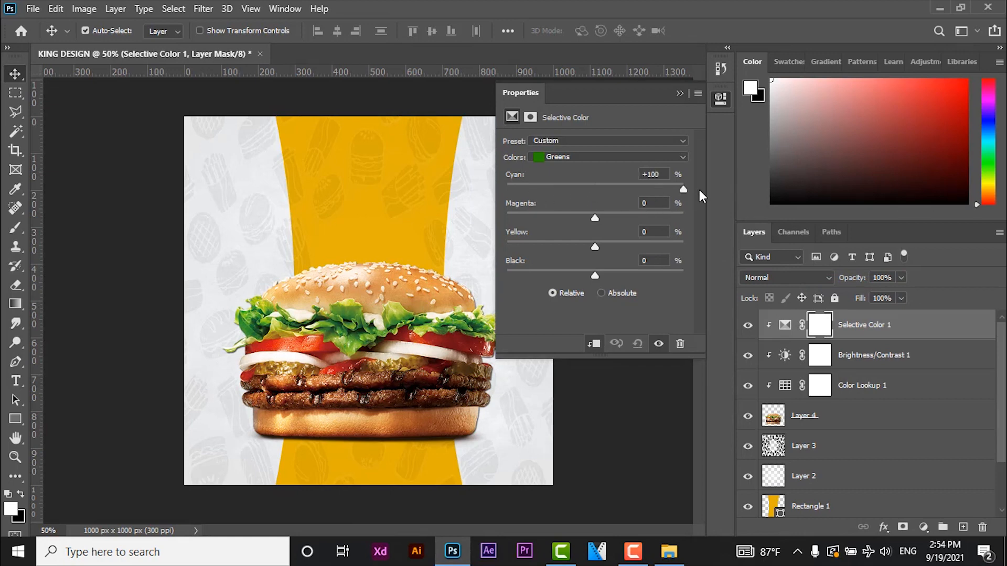
left_click(598, 218)
left_click_drag(528, 218, 683, 220)
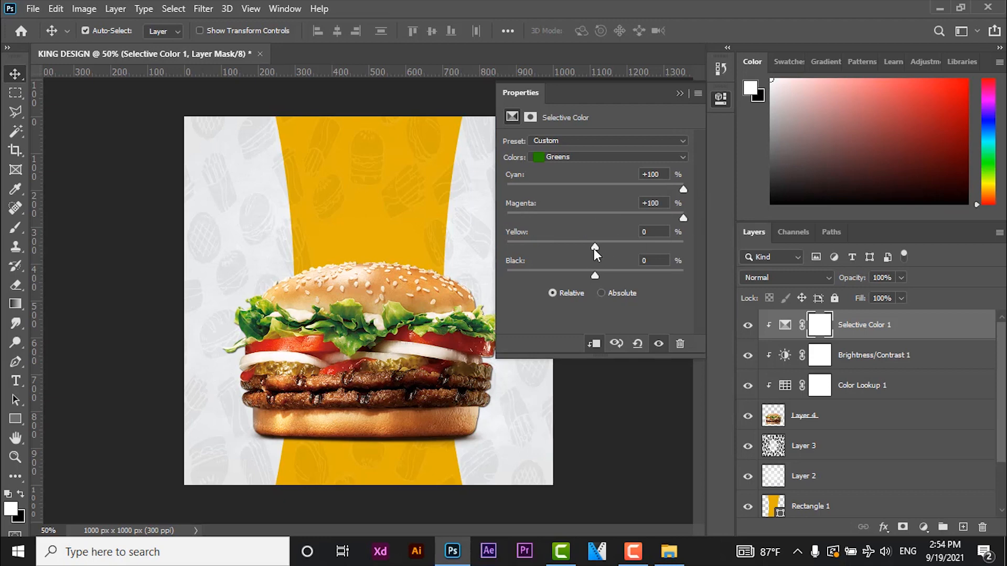
left_click_drag(595, 244, 522, 245)
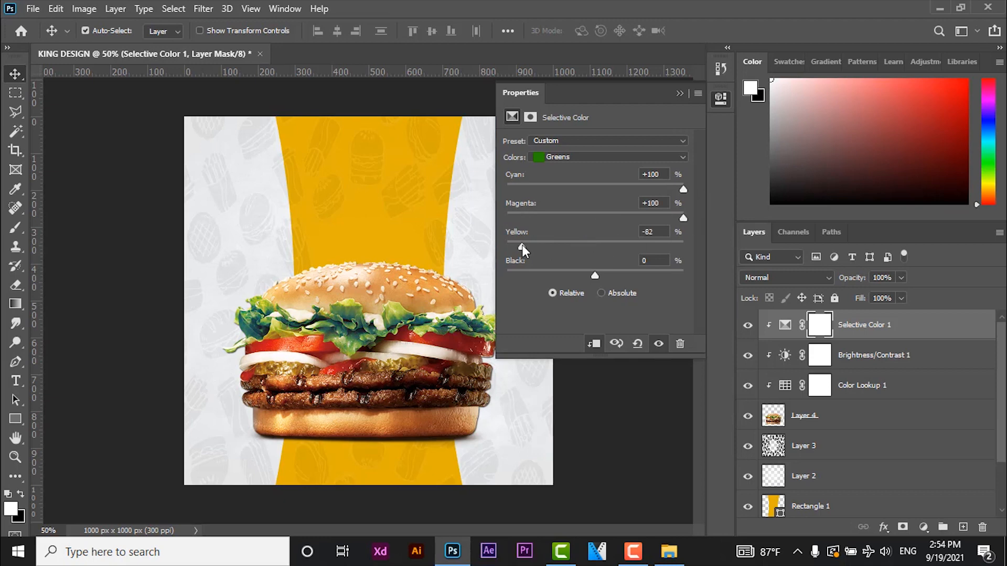
left_click(673, 245)
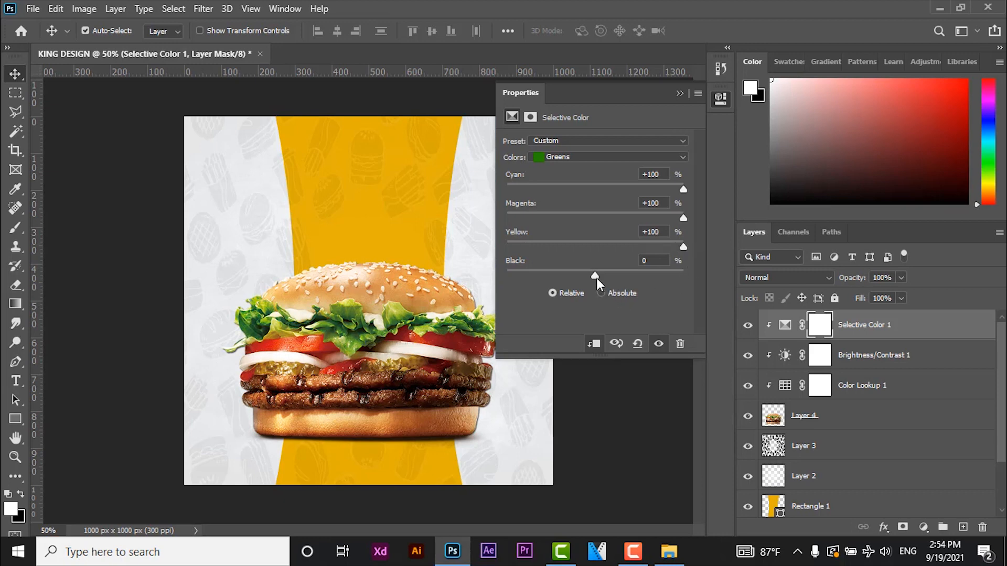
left_click_drag(596, 277, 696, 274)
- Set the Yellows in the Selective Color adjustment to cyan -50% and magenta +25%
left_click(559, 156)
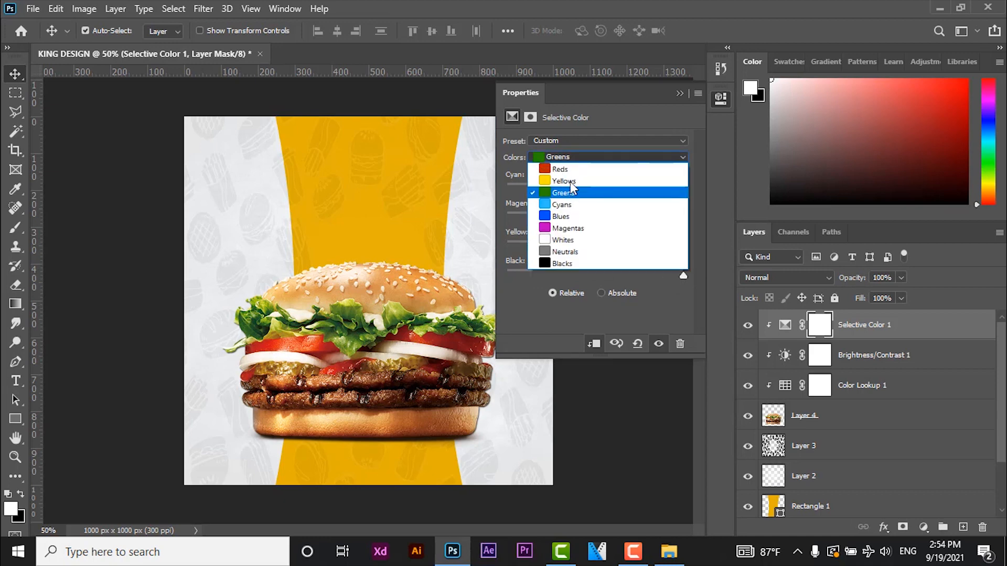
left_click(570, 182)
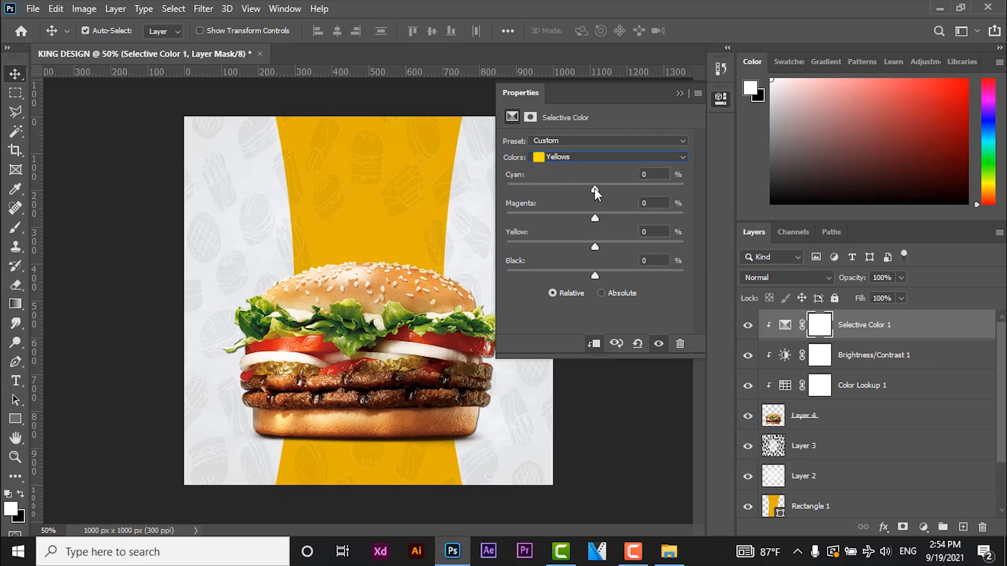
left_click_drag(594, 188, 518, 190)
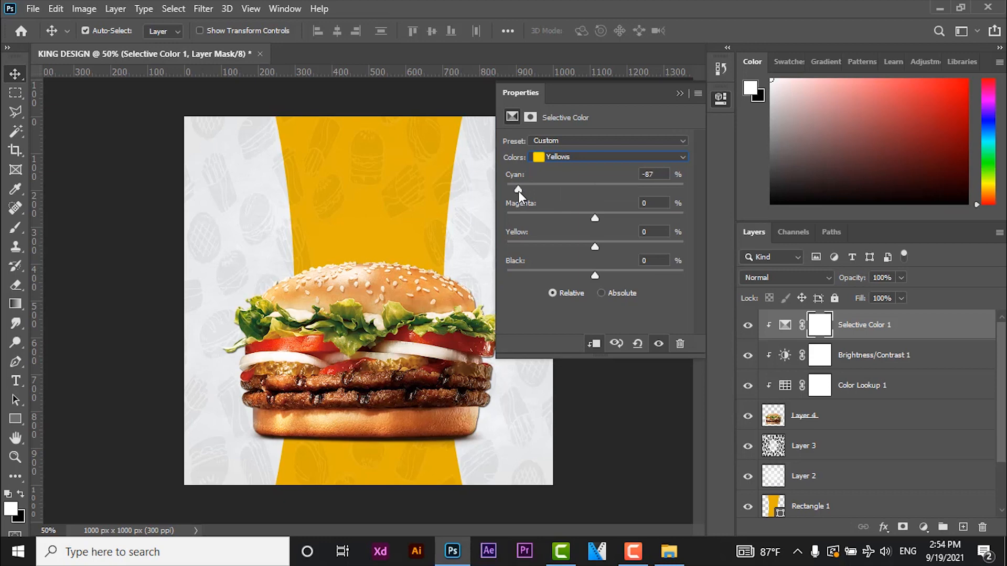
left_click(574, 190)
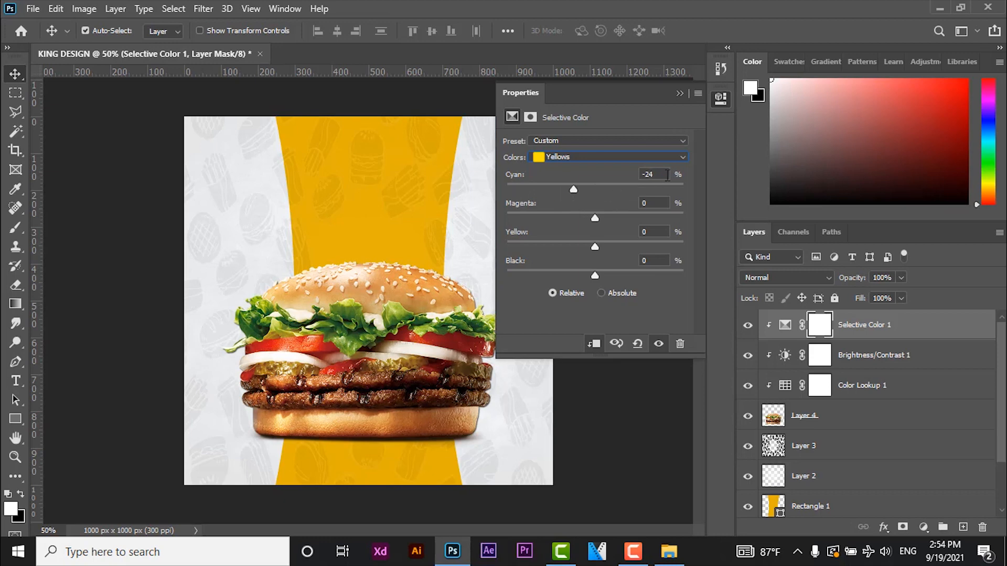
type("-50")
left_click_drag(596, 217, 516, 218)
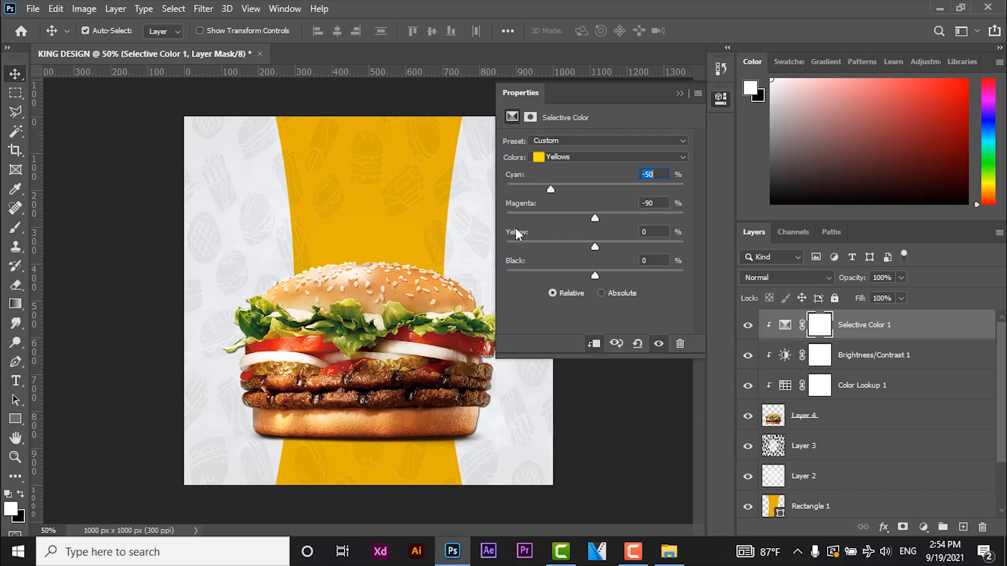
left_click(641, 217)
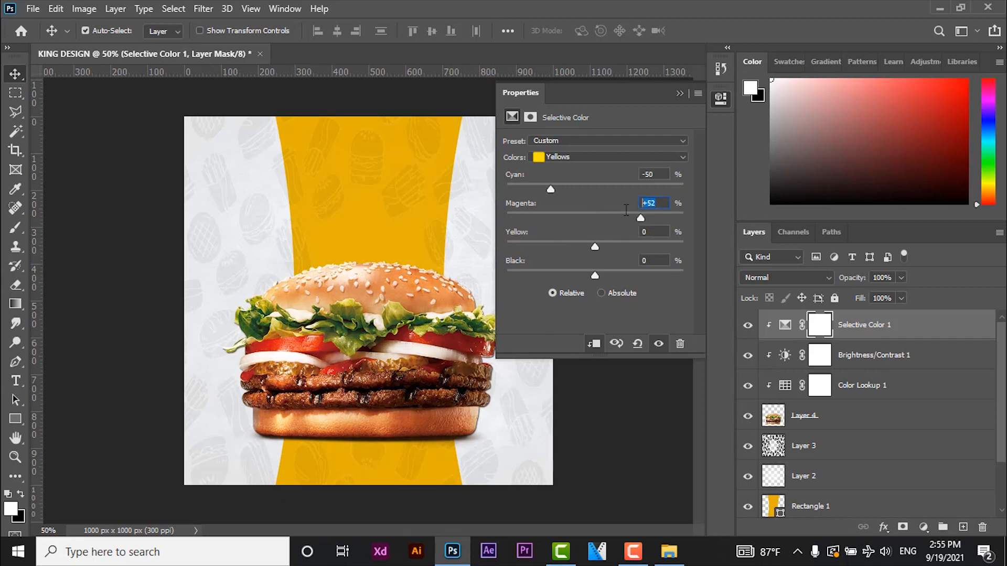
type("50")
key("Return")
type("25")
key("Return")
- Set the yellow and black amounts of the Selective Color Yellows to +25% each
left_click(621, 250)
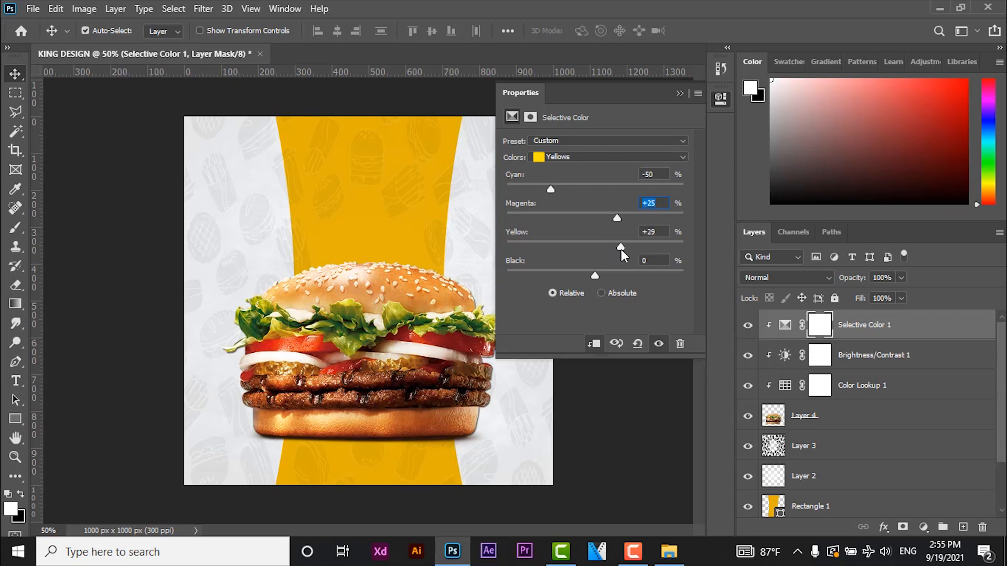
left_click(656, 232)
type("25")
key("Return")
left_click_drag(595, 276, 613, 279)
key("Tab")
type("25")
- Set the Reds in the Selective Color adjustment to cyan +25% and magenta +25%
left_click(599, 159)
left_click(575, 172)
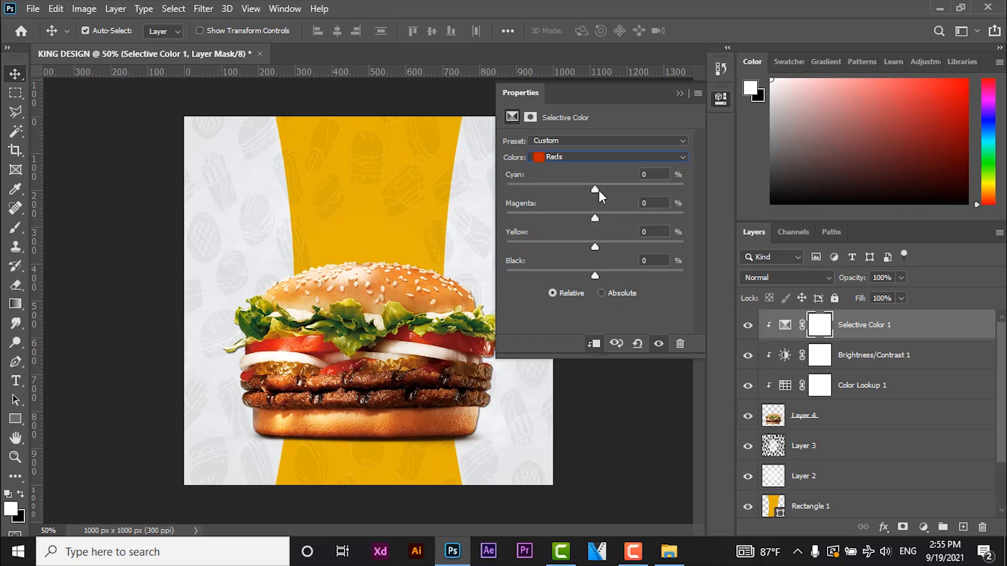
left_click_drag(596, 187, 624, 205)
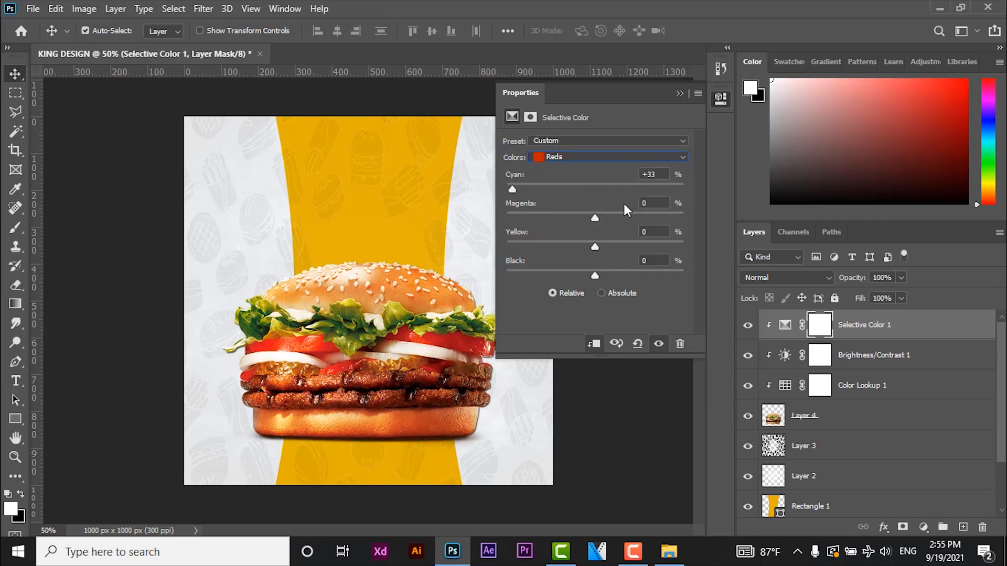
left_click(654, 174)
type("25")
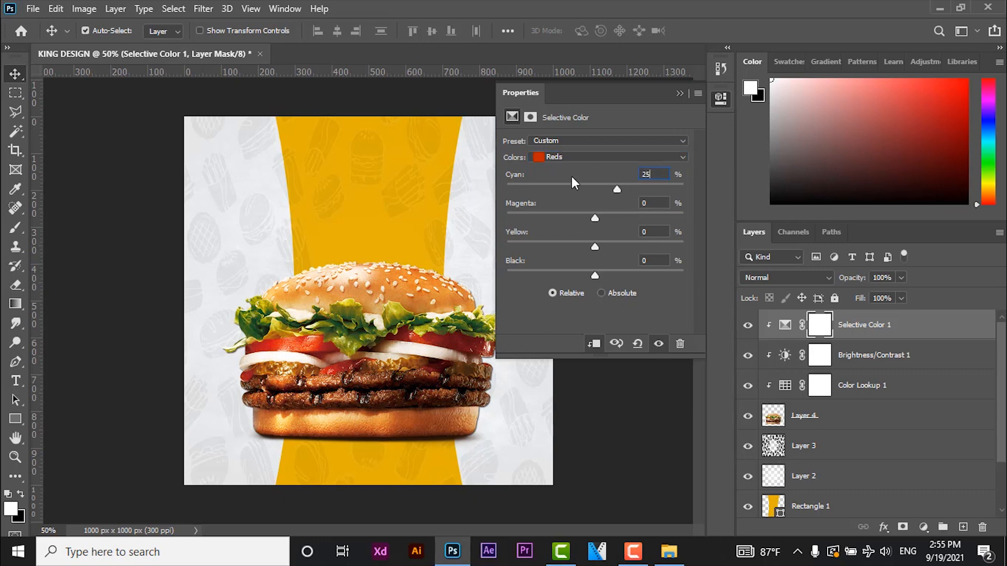
left_click_drag(594, 217, 538, 219)
left_click_drag(608, 221, 615, 220)
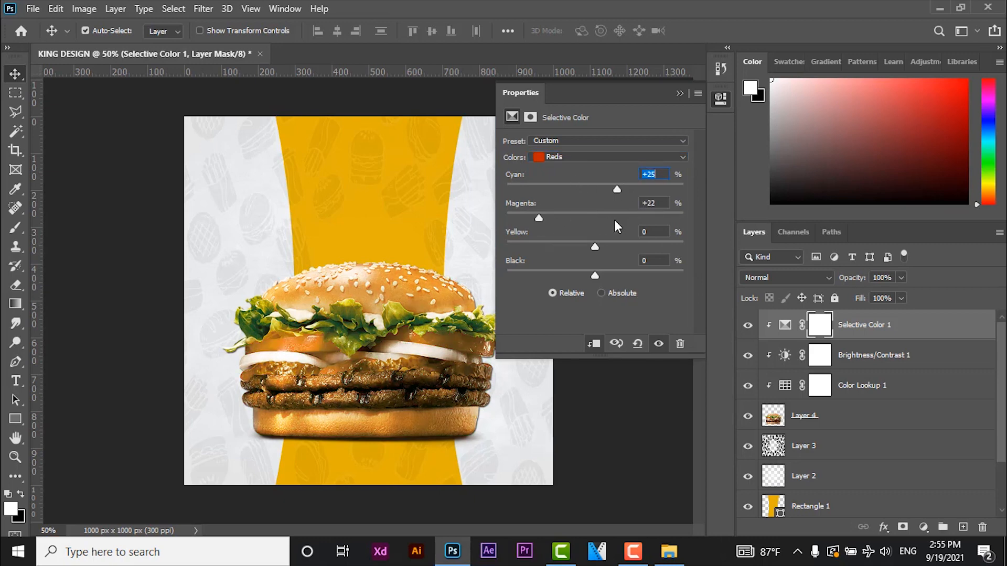
left_click(655, 203)
type("25")
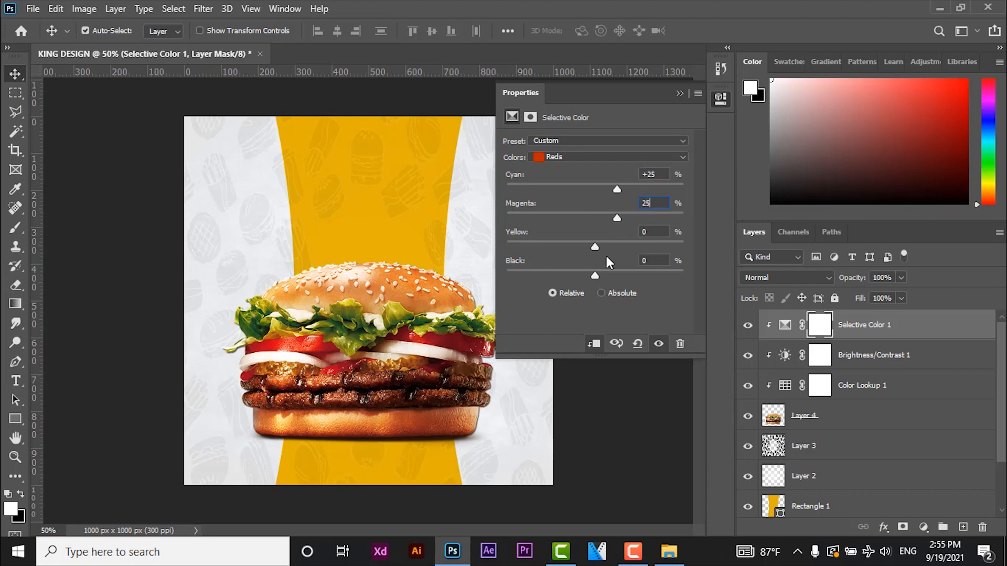
- Set the yellow and black amounts of the Selective Color Reds to +25% each
left_click_drag(595, 246, 630, 243)
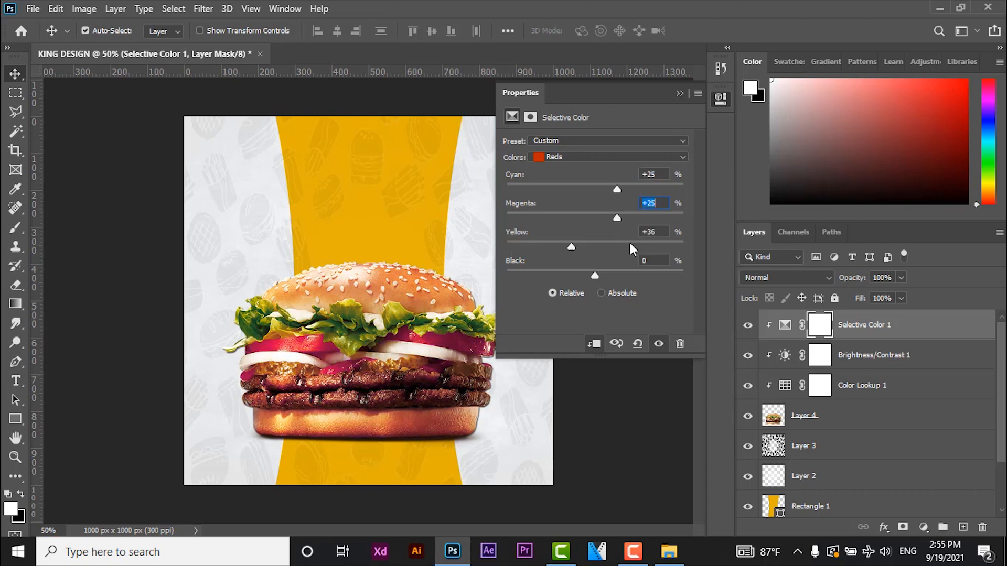
left_click(662, 232)
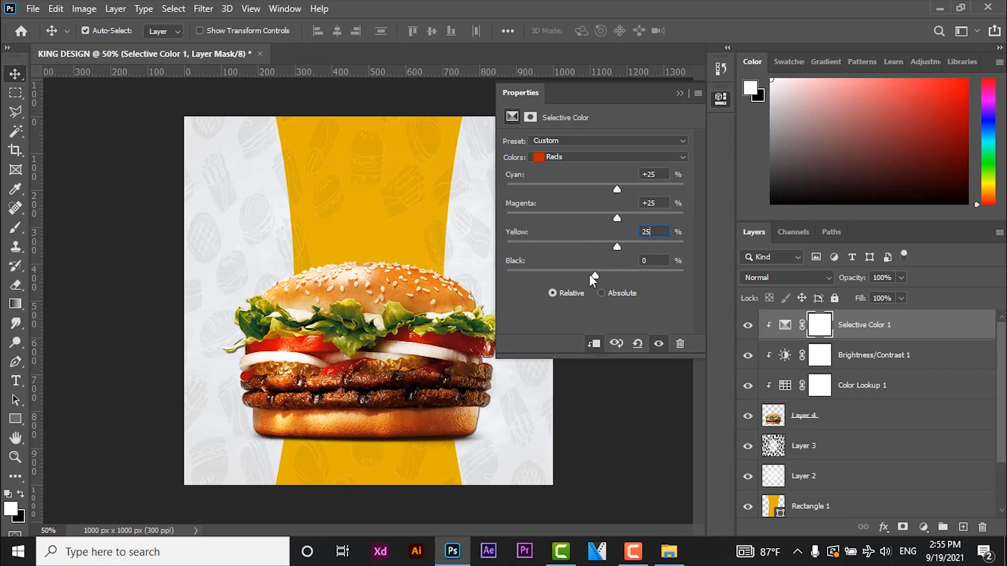
left_click_drag(610, 272, 625, 270)
left_click(663, 261)
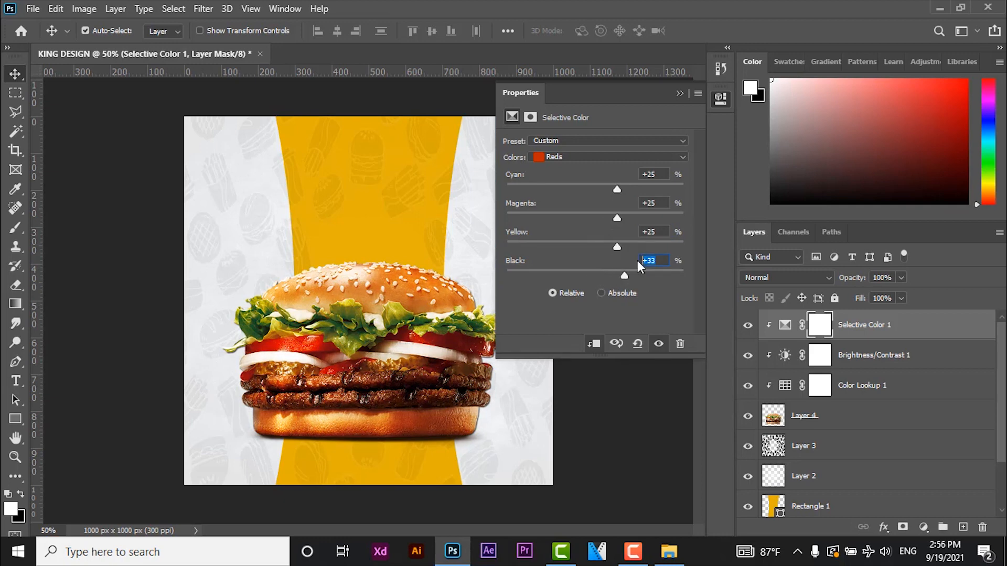
type("25")
- Set the black amount of the Selective Color Reds to 10%
left_click(580, 157)
left_click(577, 169)
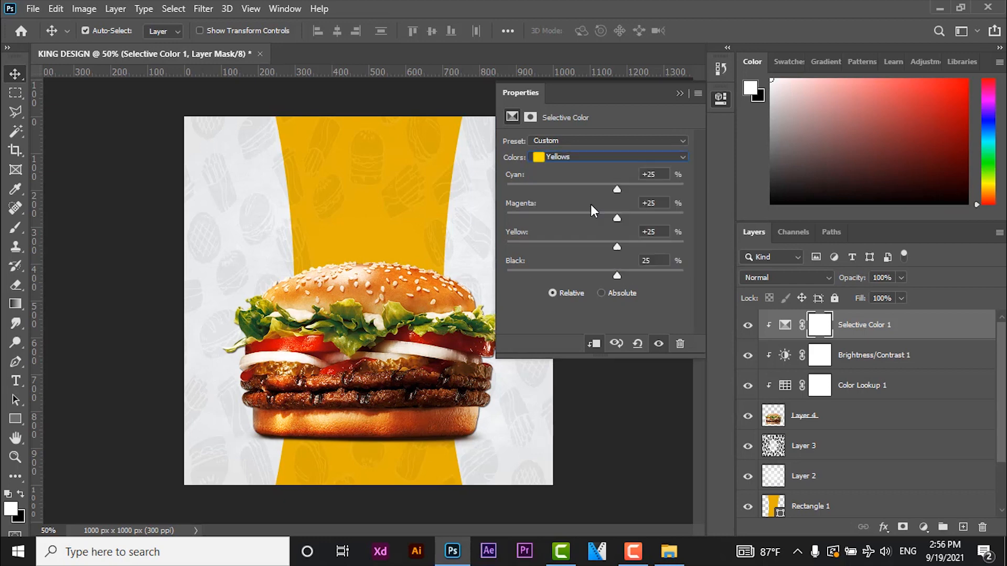
left_click(661, 262)
type("10")
- Set the black amount of the Selective Color Blacks to 2% and close the adjustment's settings
left_click(583, 159)
left_click(563, 257)
left_click_drag(596, 276, 603, 275)
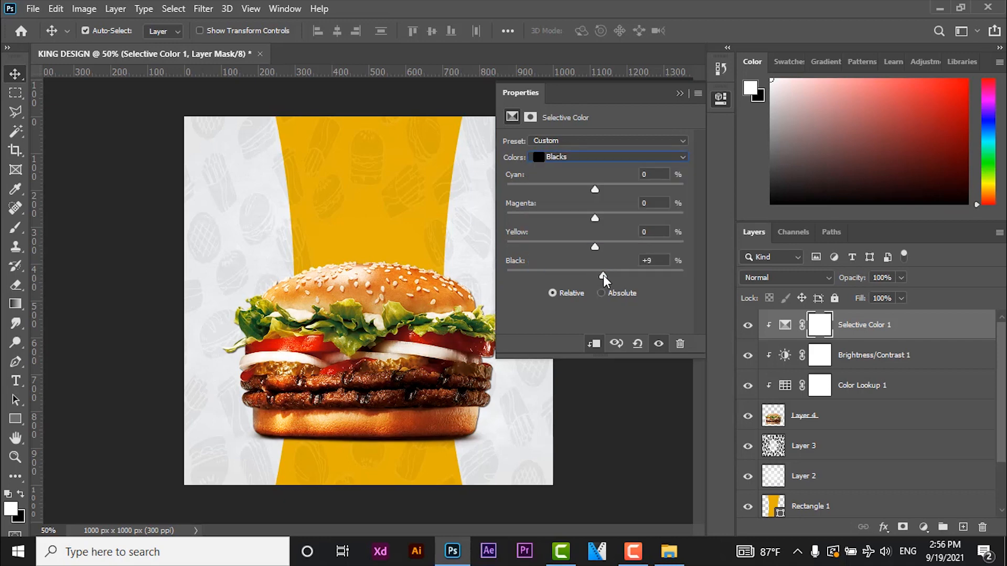
left_click(639, 261)
type("2")
left_click(680, 94)
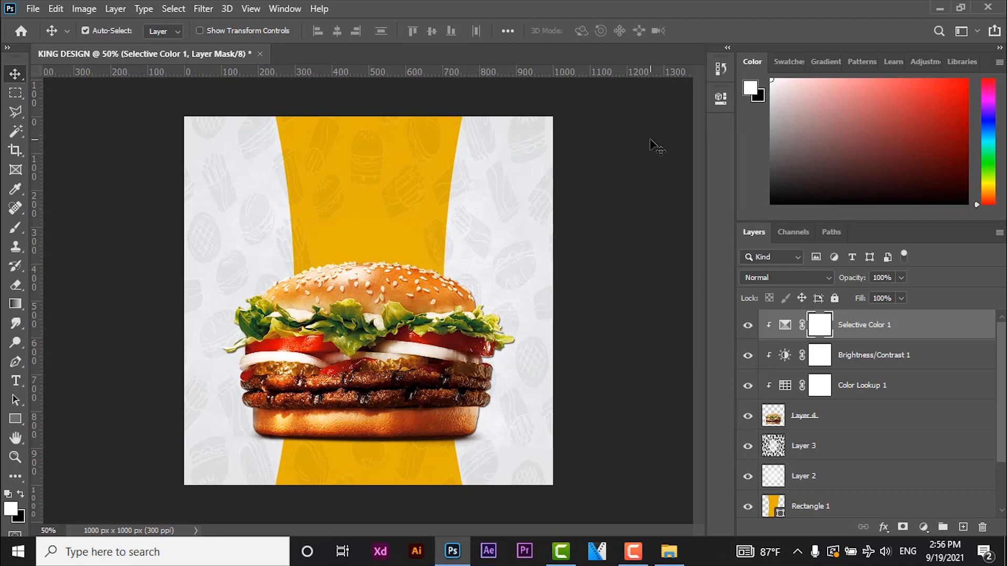
- Open the images 800px-Logo_Google_play and images a from the KING - TUT folder
left_click(31, 9)
left_click(45, 38)
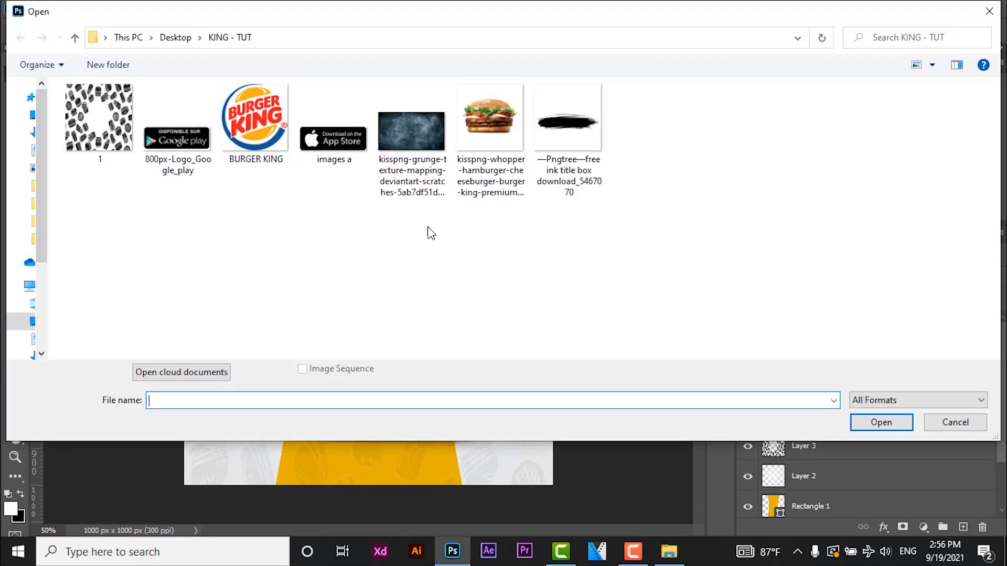
left_click(338, 153)
left_click(177, 144, "ctrl")
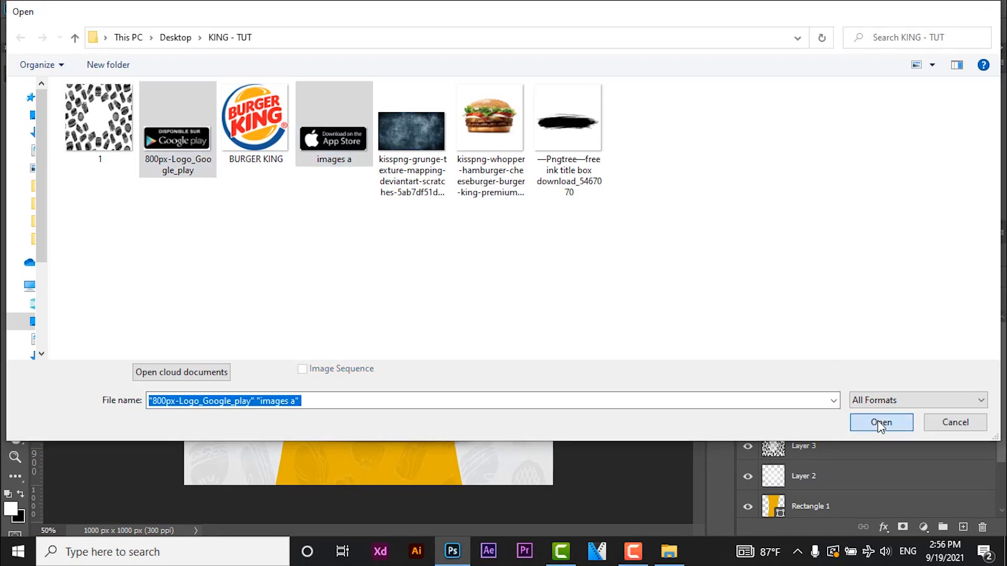
left_click(881, 423)
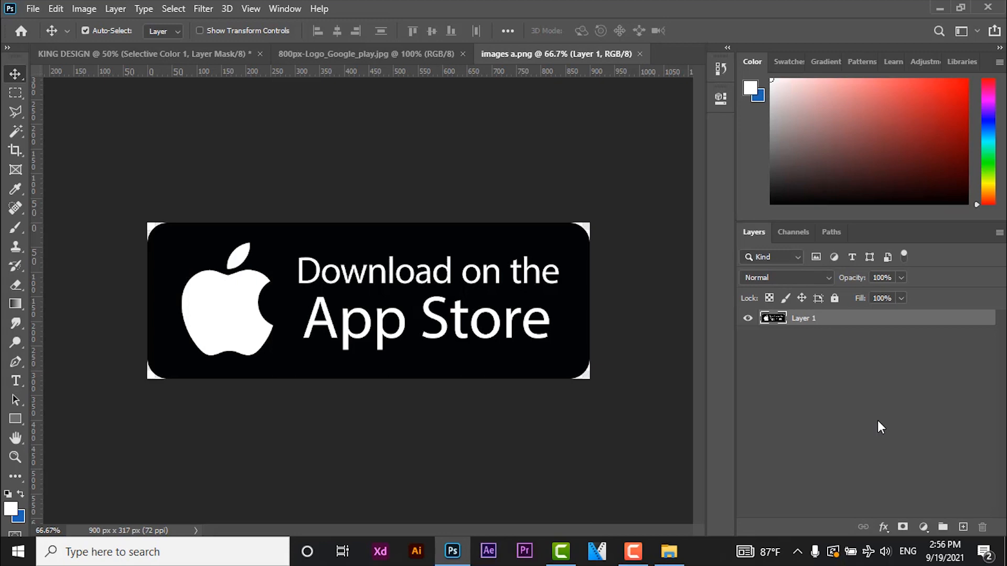
mouse_move(472, 276)
left_mouse_down()
mouse_move(434, 276)
mouse_move(472, 277)
left_mouse_up()
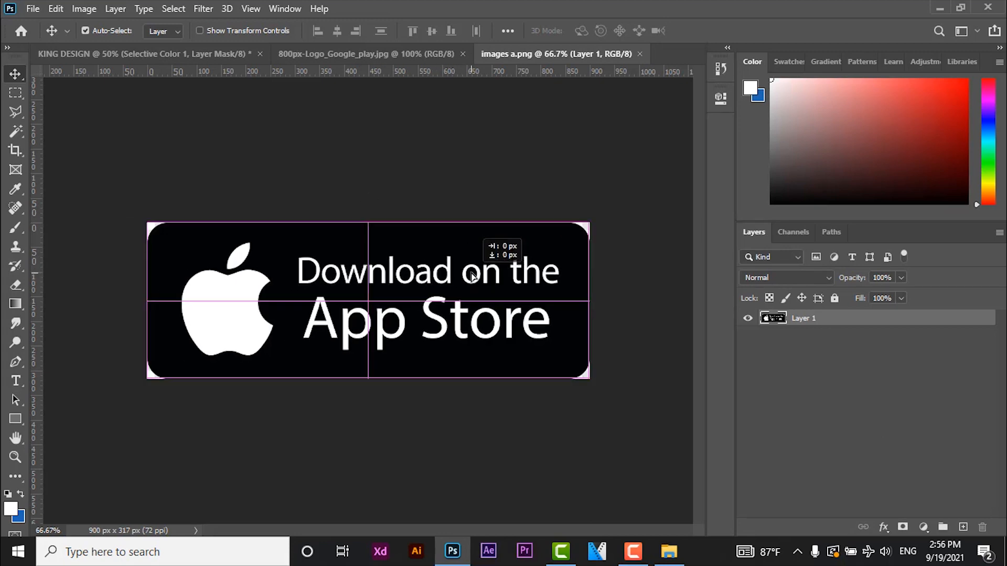
left_click_drag(344, 277, 351, 234)
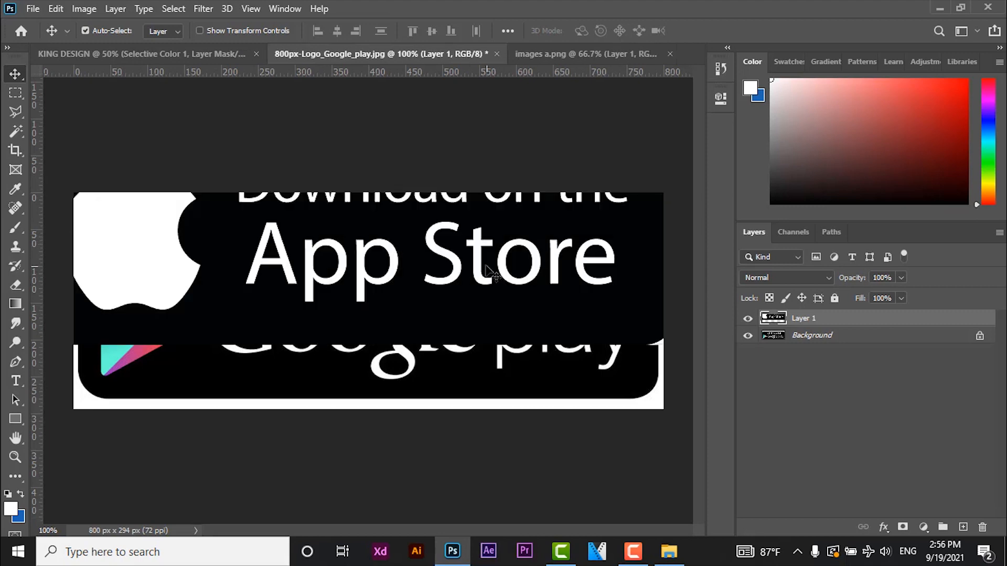
left_click_drag(490, 272, 468, 347)
key("ctrl+z")
key("Delete")
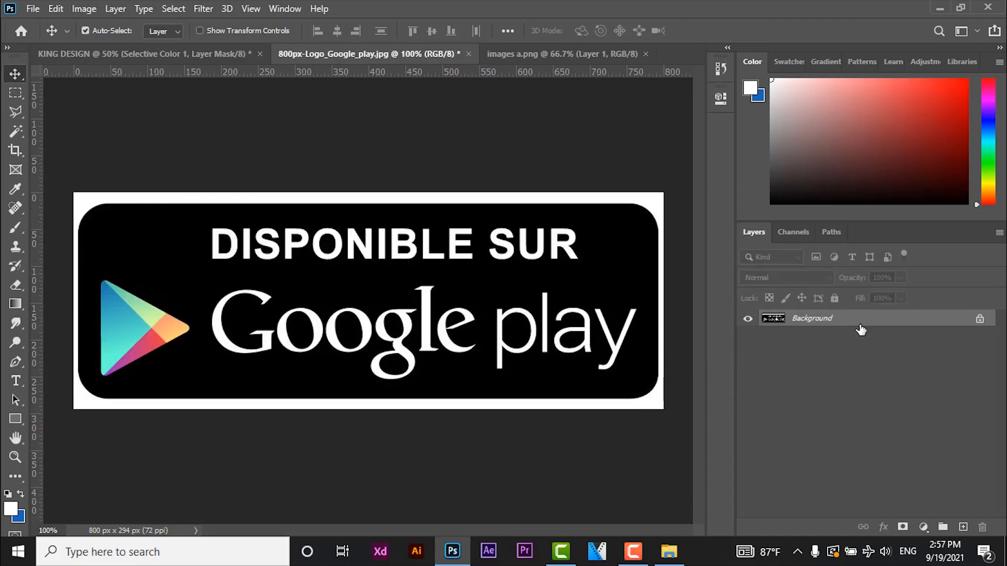
- Convert the Google Play badge's Background to a regular layer and delete the white surround with the Magic Wand
double_click(861, 329)
left_click(629, 153)
key("w")
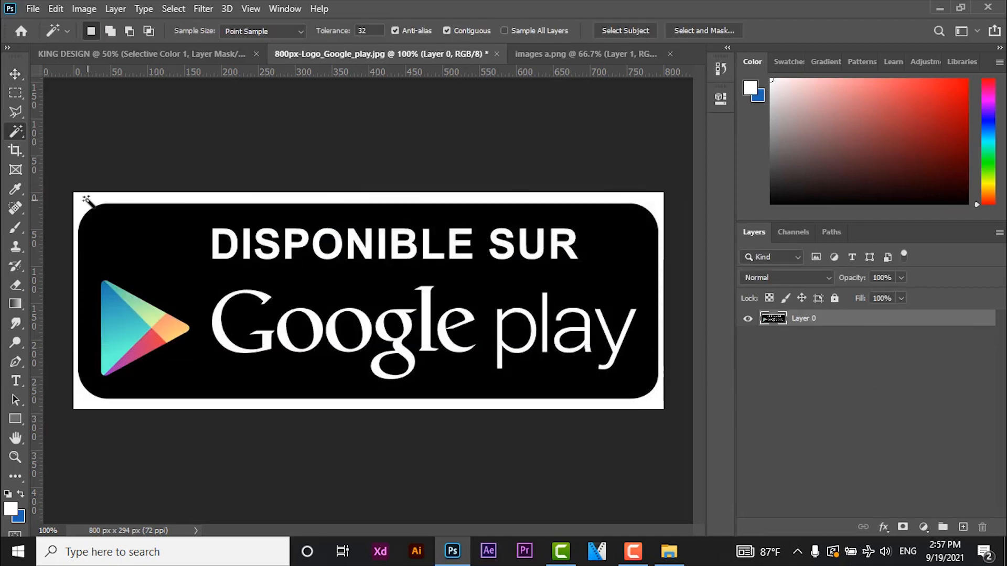
left_click(87, 200)
key("Delete")
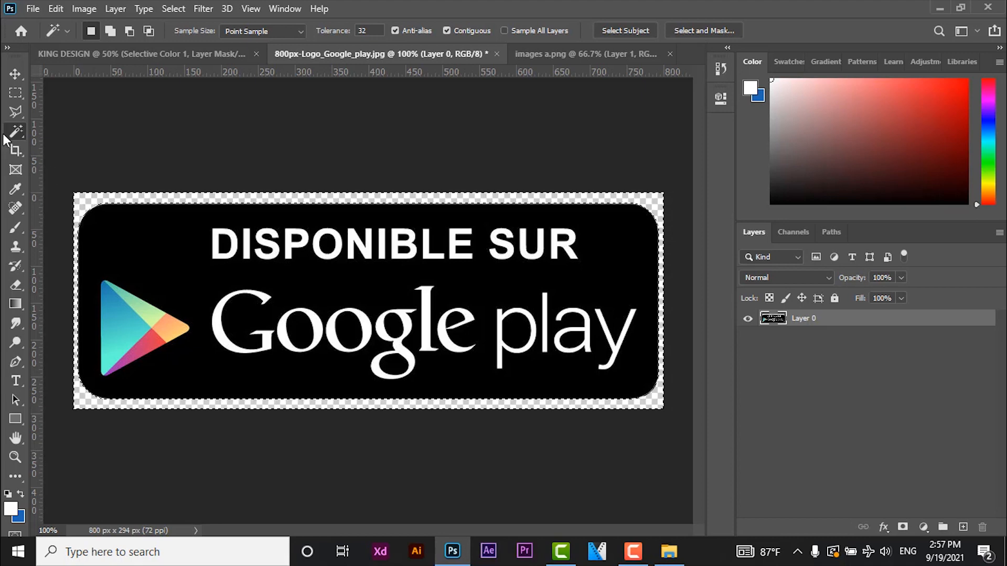
key("m")
- Delete the four white corners around the App Store badge in images a.png using the Magic Wand
left_click(545, 54)
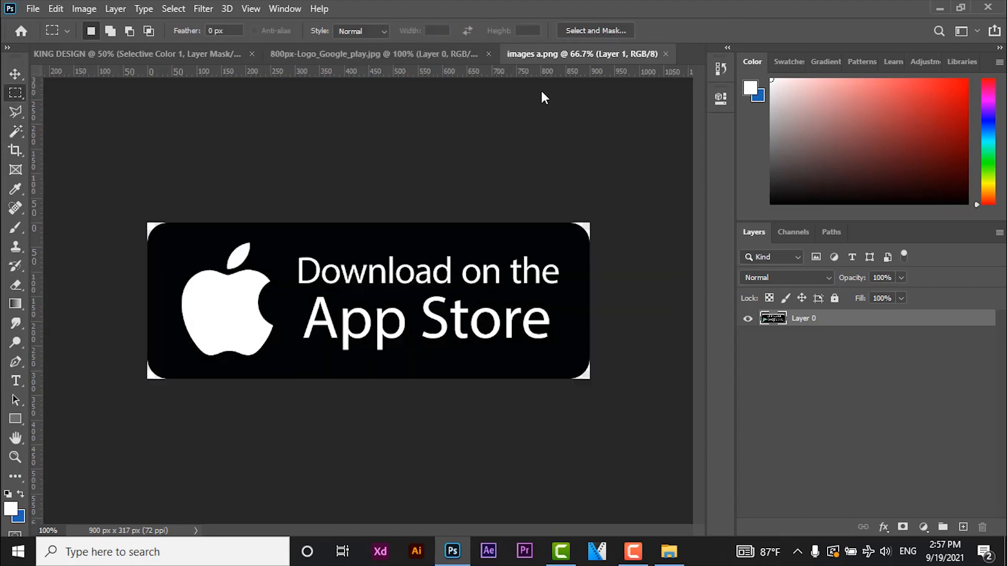
left_click(12, 132)
left_click(151, 227)
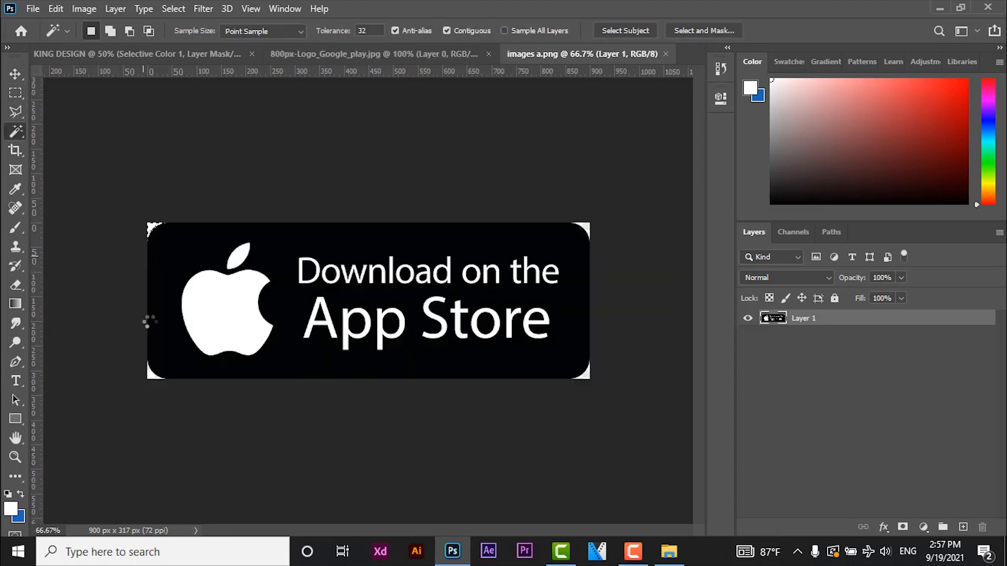
key("Delete")
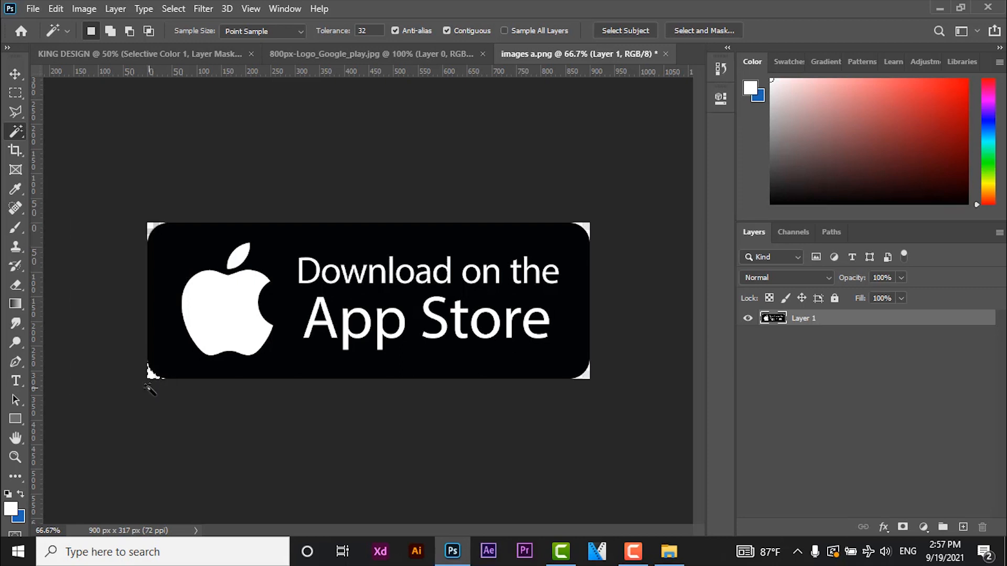
key("Delete")
left_click(587, 374)
key("Delete")
left_click(588, 224)
key("Delete")
left_click(15, 74)
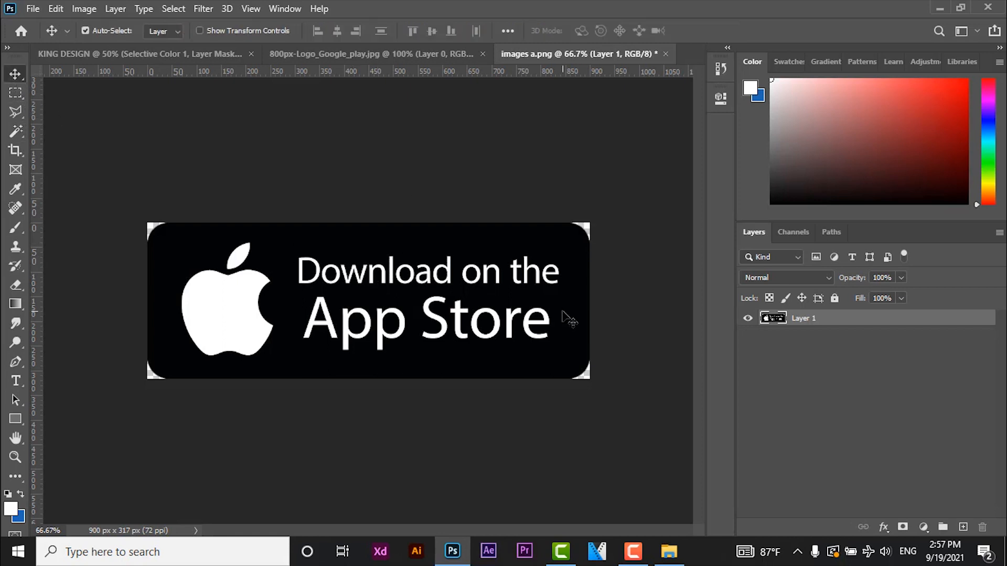
- Copy the App Store badge into the Google Play badge document, scaled to about 78% and placed over the existing badge
left_click_drag(568, 318, 410, 260)
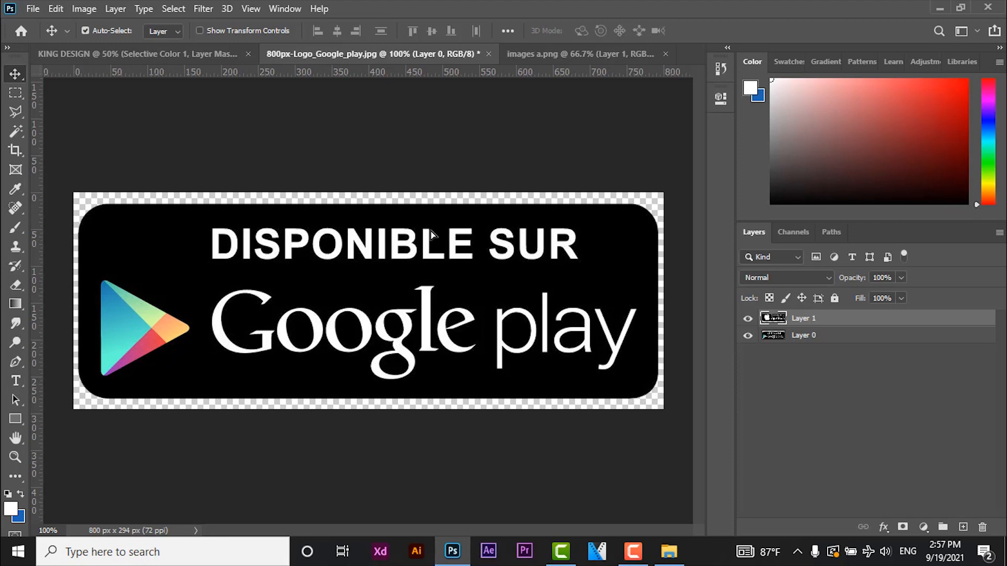
key("ctrl+t")
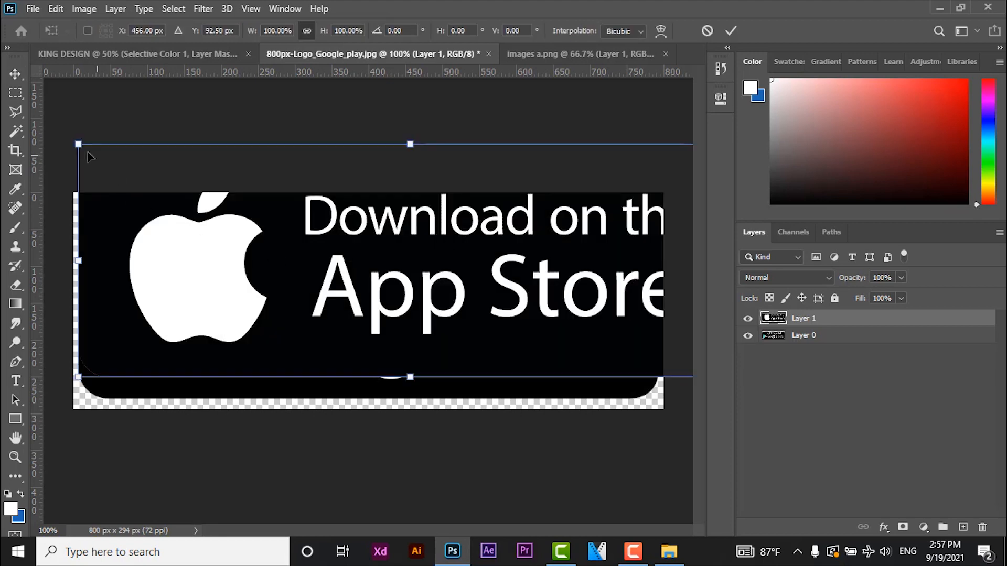
left_click_drag(78, 144, 225, 195)
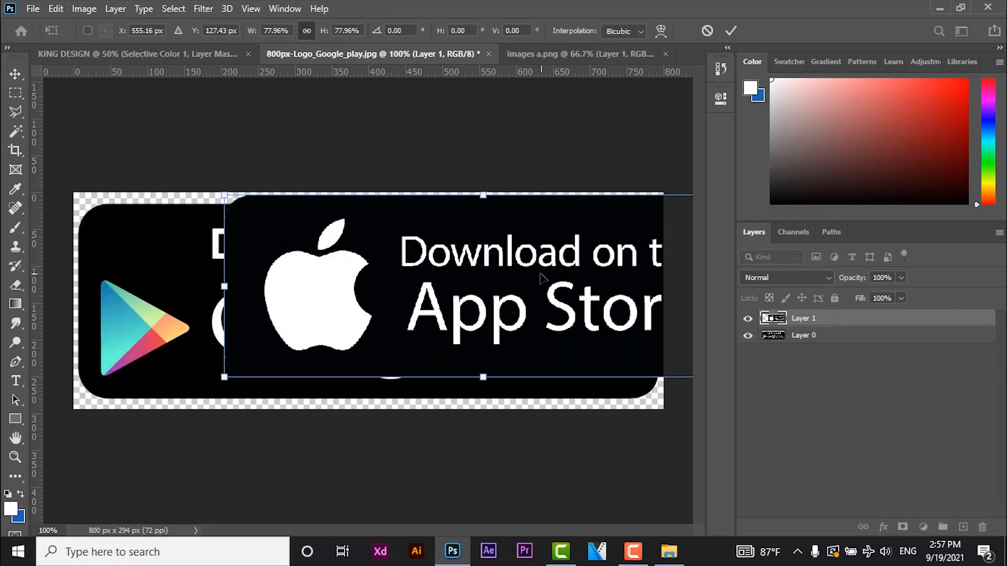
left_click_drag(499, 278, 408, 297)
key("Return")
- Stretch the App Store badge to about 112% width and 107.69% height so it matches the Google Play badge's outline
key("ctrl+t")
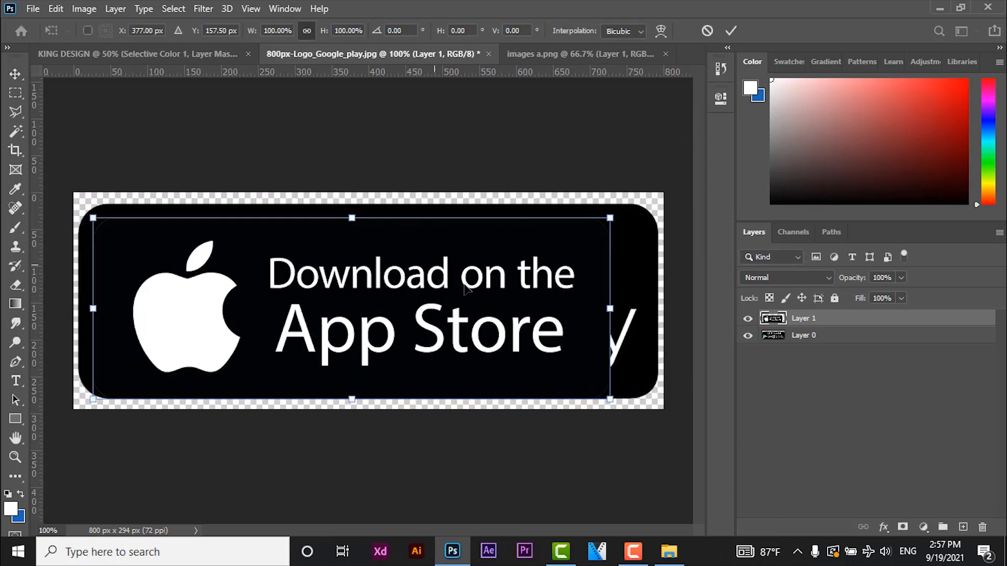
left_click_drag(351, 217, 352, 204)
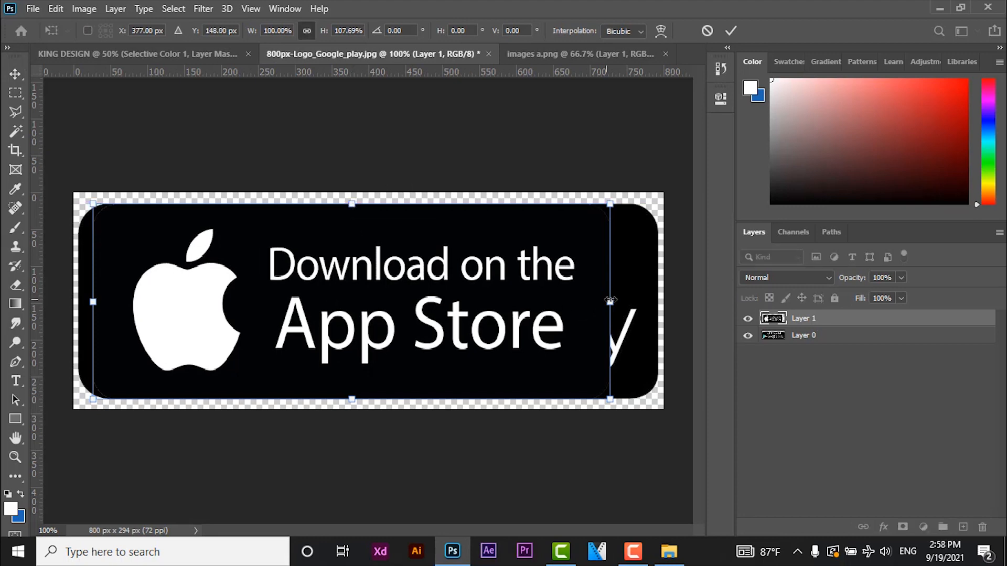
left_click_drag(610, 302, 662, 296)
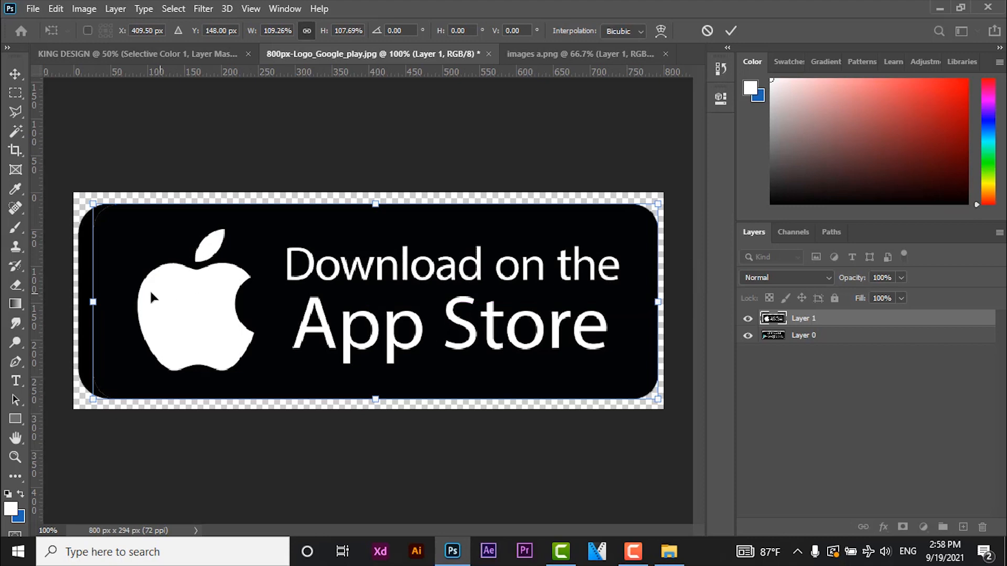
mouse_move(93, 302)
left_mouse_down()
mouse_move(73, 306)
mouse_move(91, 303)
mouse_move(85, 319)
left_mouse_up()
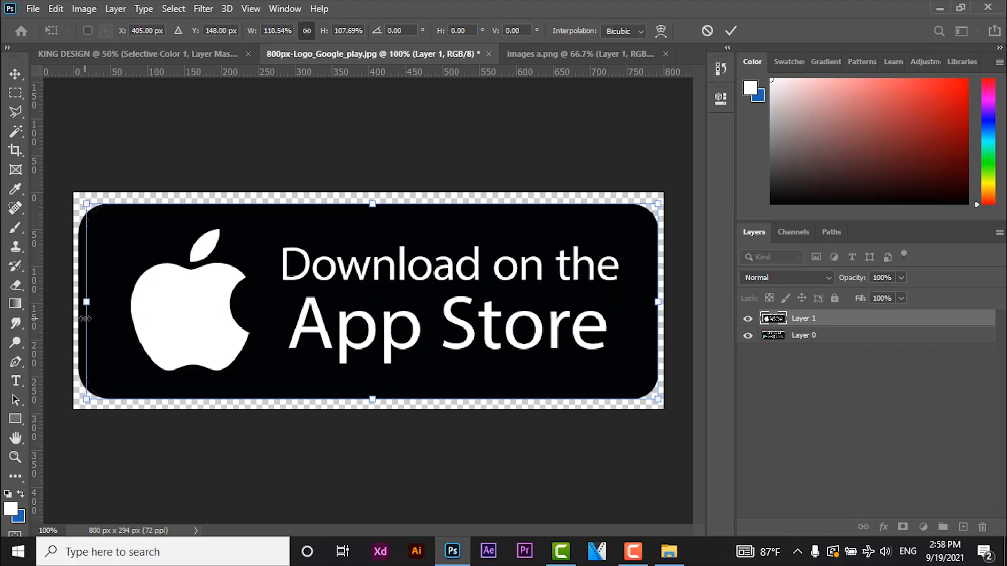
left_click_drag(76, 302, 72, 302)
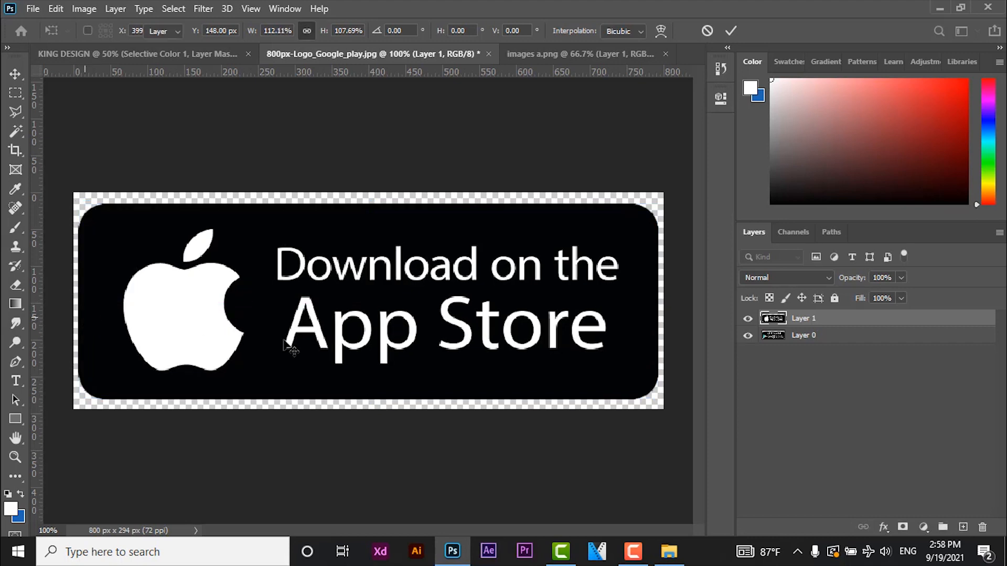
key("Return")
- Close images a.png without saving and copy both badge layers into the KING DESIGN document
left_click(662, 54)
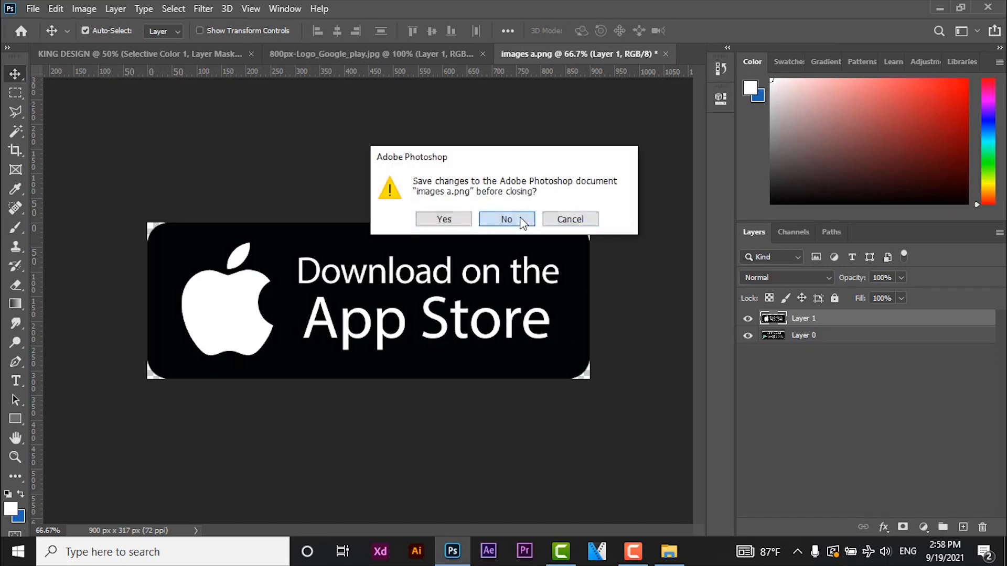
left_click(517, 218)
left_click(818, 337, "shift")
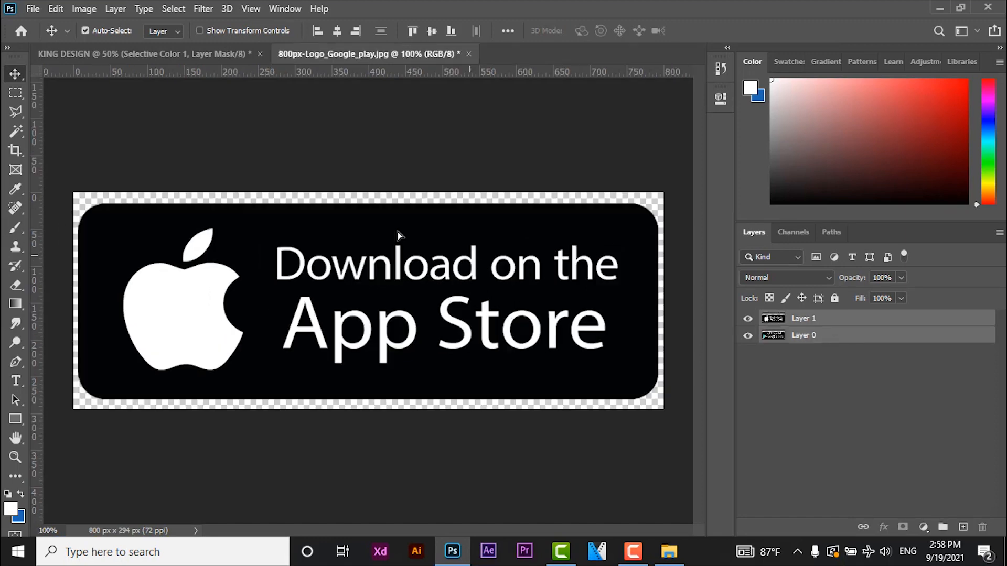
left_click_drag(397, 234, 517, 471)
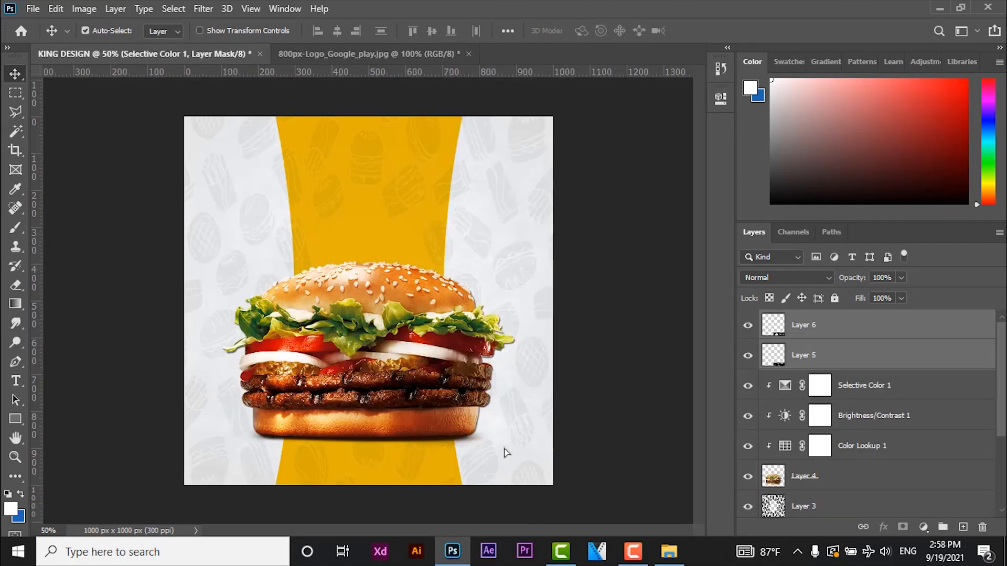
- Scale both badges down together to about 92 by 31 px at the bottom of the yellow band
key("ctrl+t")
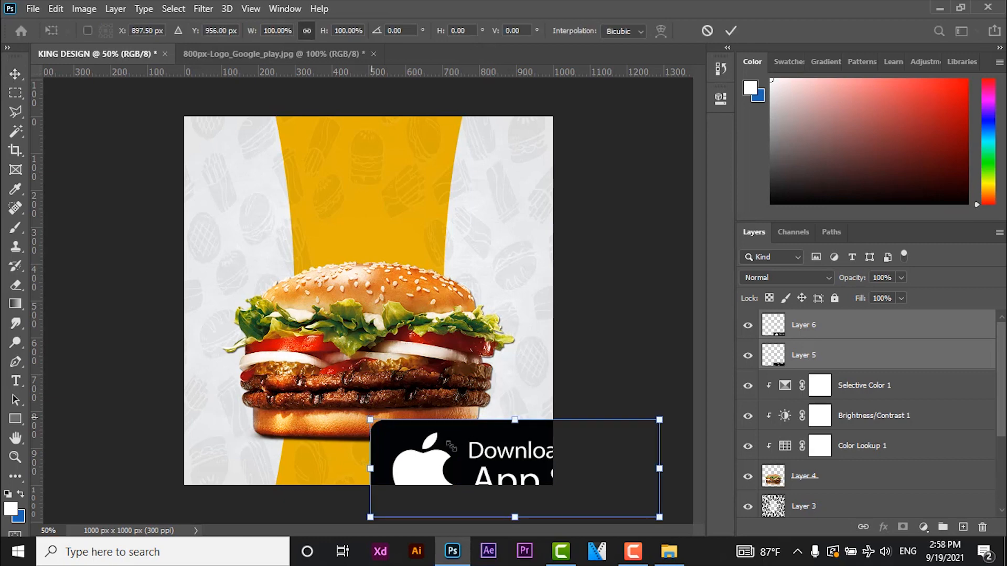
left_click_drag(453, 448, 366, 415)
left_click_drag(574, 387, 313, 475)
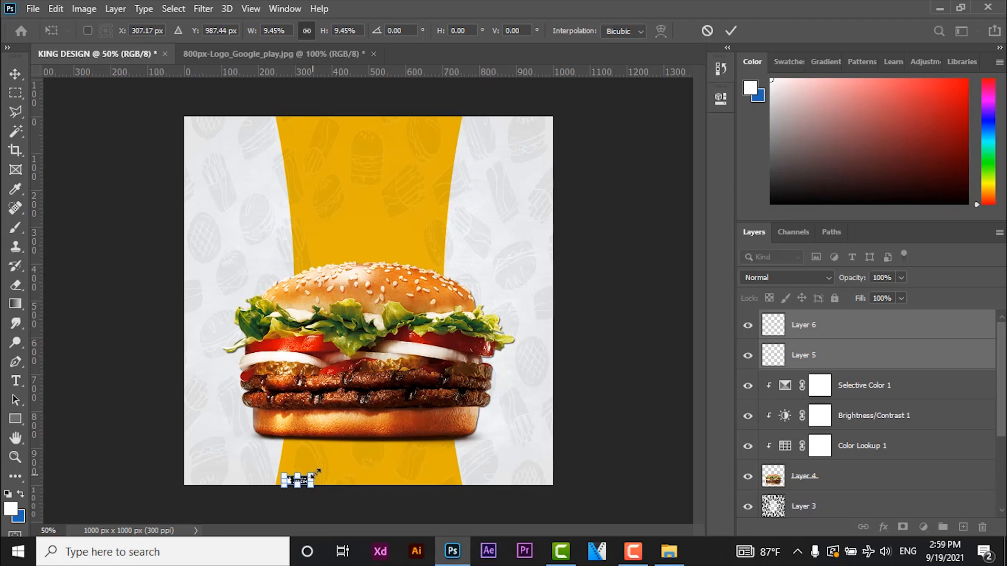
left_click_drag(316, 473, 322, 470)
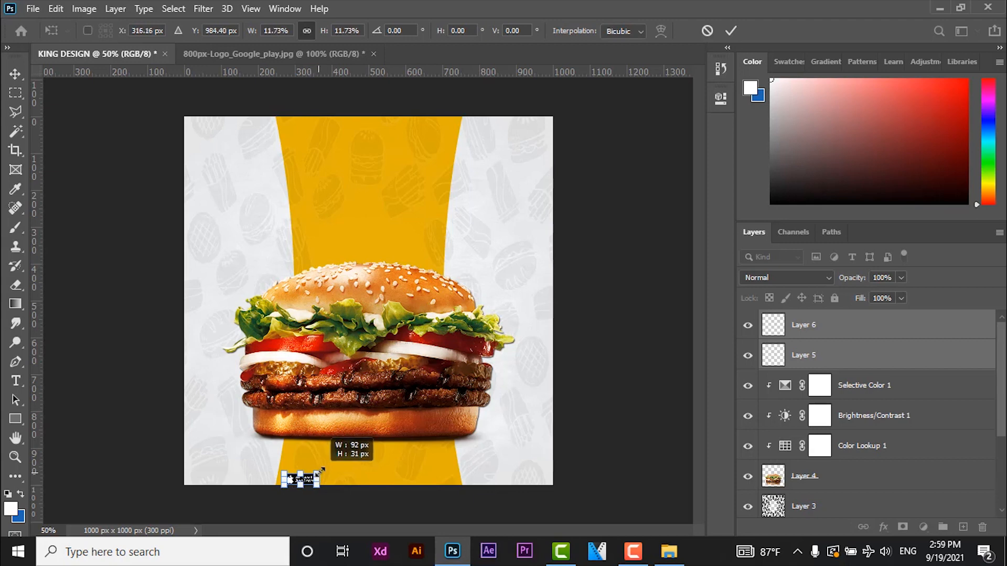
key("Return")
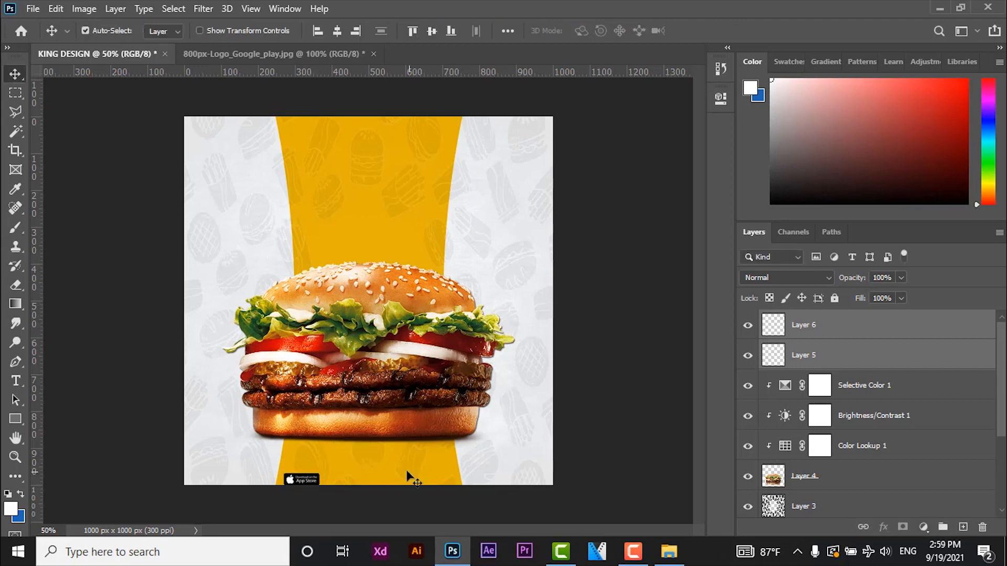
- Place the App Store and Google Play badges side by side in the design's lower-right corner and scale both to about 86%
left_click_drag(311, 478, 495, 480)
left_click(816, 332)
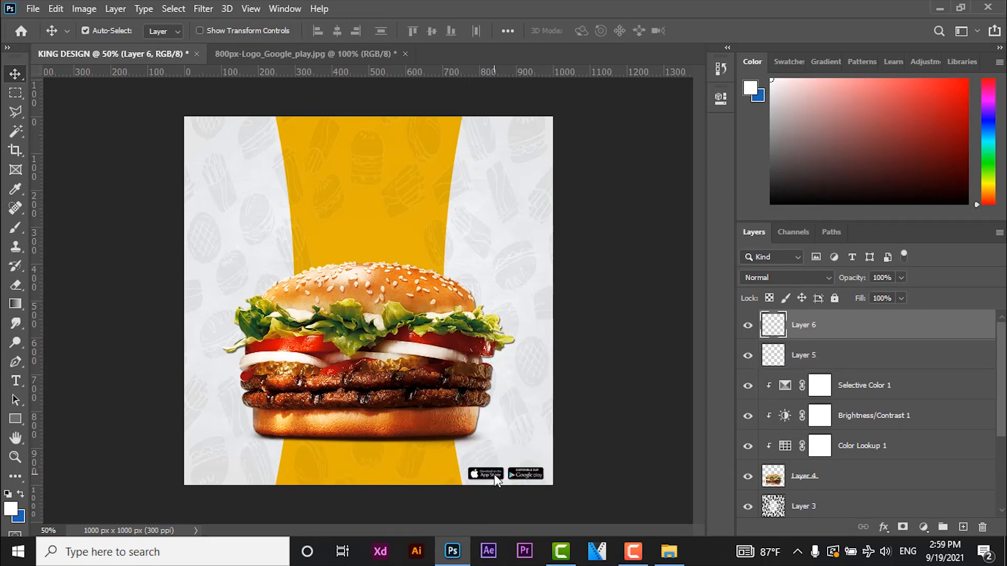
left_click(813, 357, "shift")
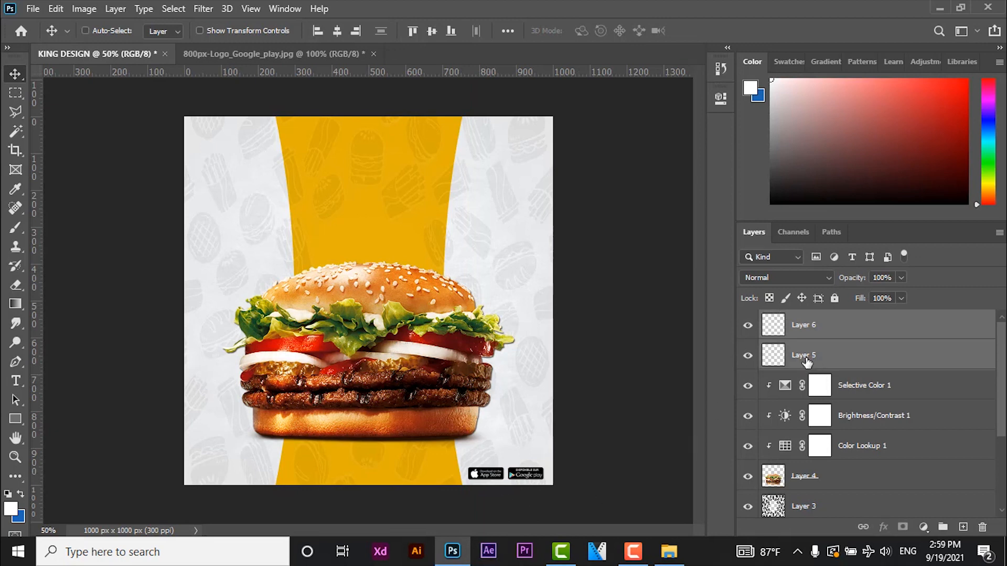
key("ctrl+t")
left_click_drag(469, 468, 477, 465)
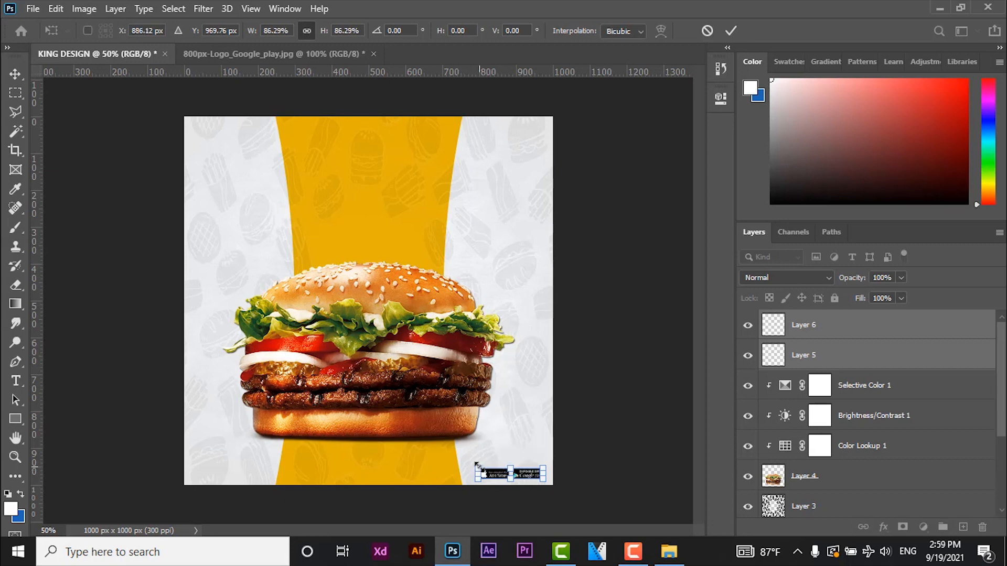
key("Return")
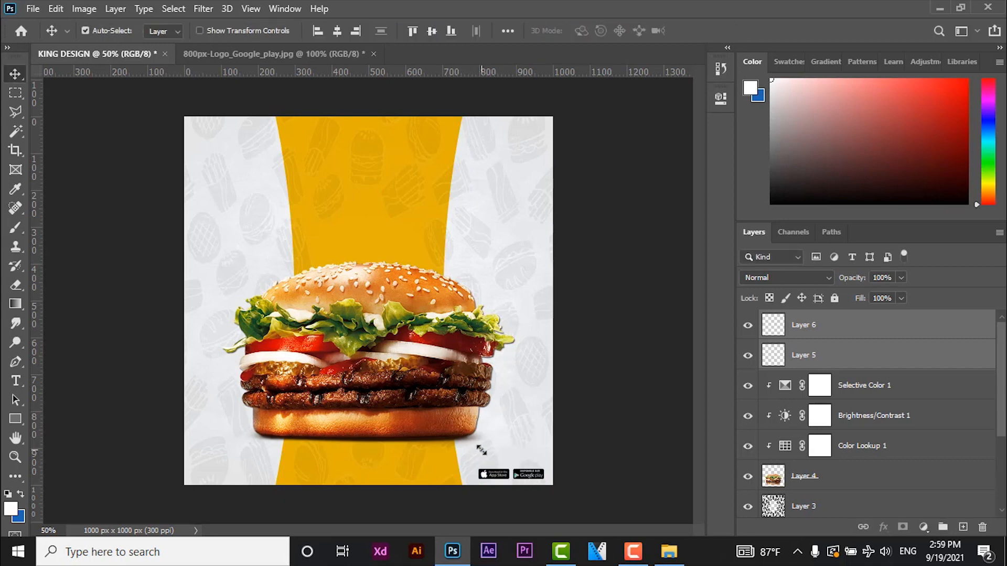
- Nudge both badges slightly right and down, closer to the canvas corner
key("Right")
key("Right")
key("Right")
key("Right")
key("Right")
key("Right")
key("Right")
key("Right")
key("Right")
key("Right")
key("Right")
key("Right")
key("Down")
key("Down")
key("Down")
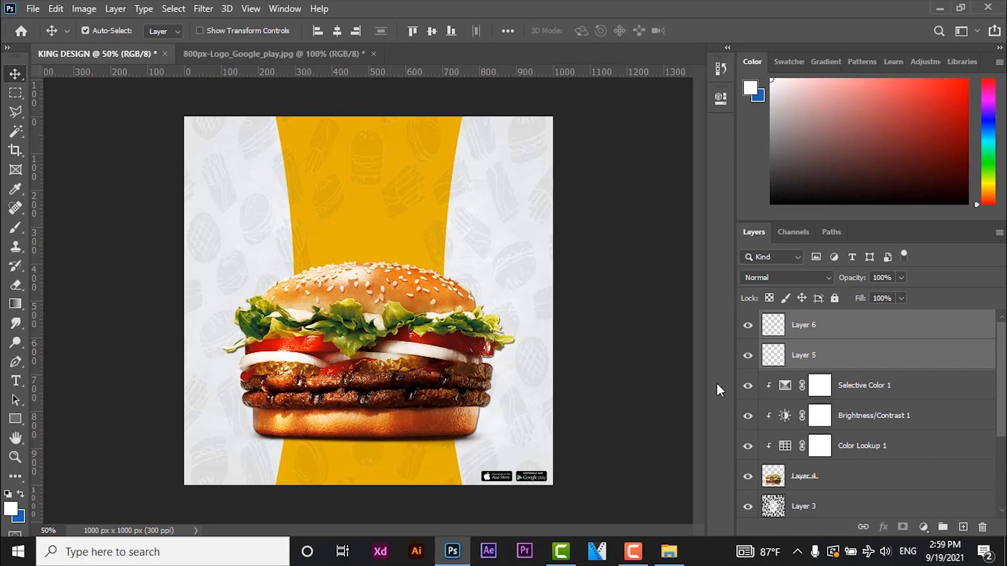
- Close the 800px-Logo_Google_play.jpg document without saving its changes
left_click(374, 53)
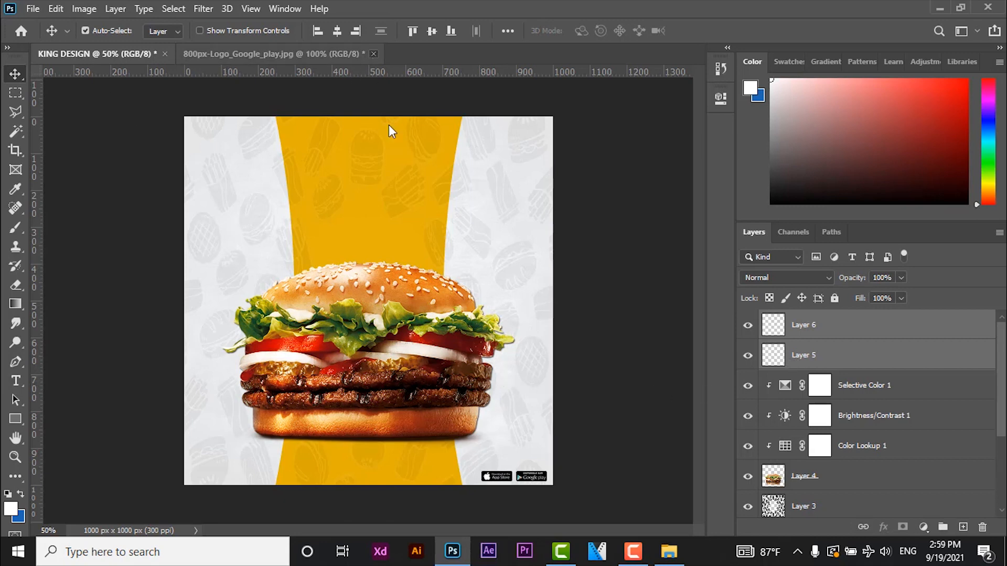
left_click(506, 219)
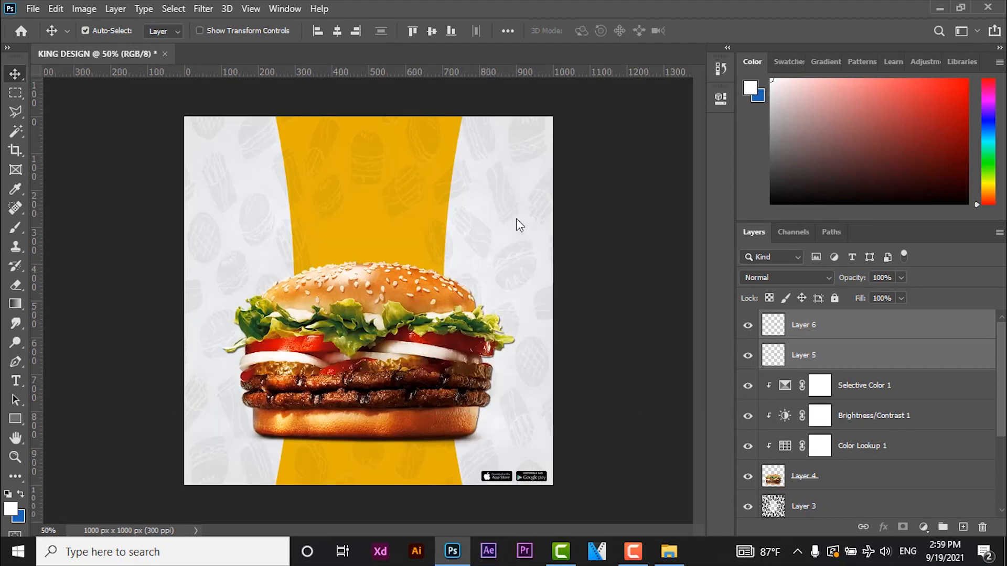
left_click(33, 8)
left_click(342, 90)
- Draw a white ellipse shape about 452 by 424 px over the canvas's upper-right corner
left_click(14, 420)
right_click(15, 420)
left_click(58, 433)
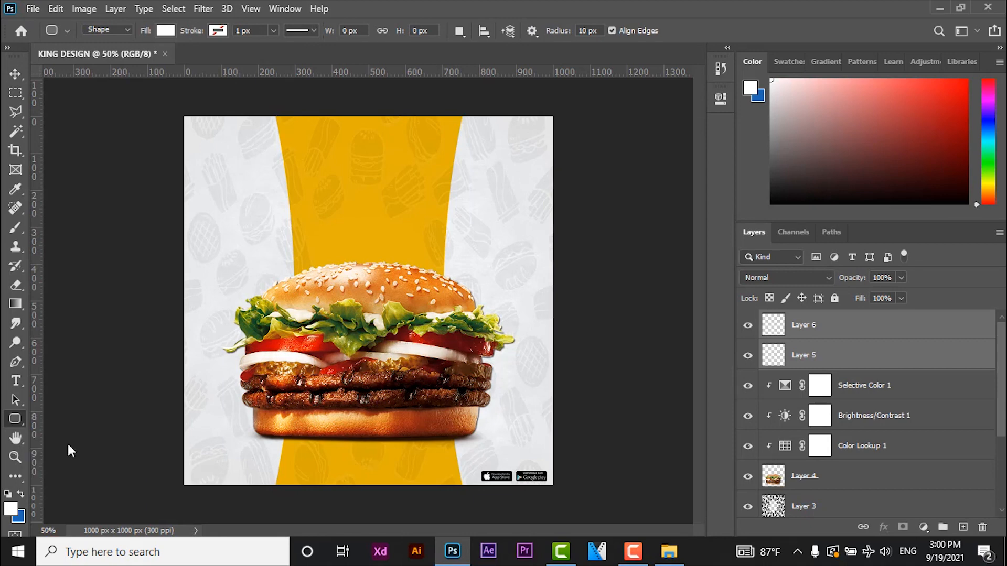
key("shift+u")
left_click_drag(571, 101, 405, 257)
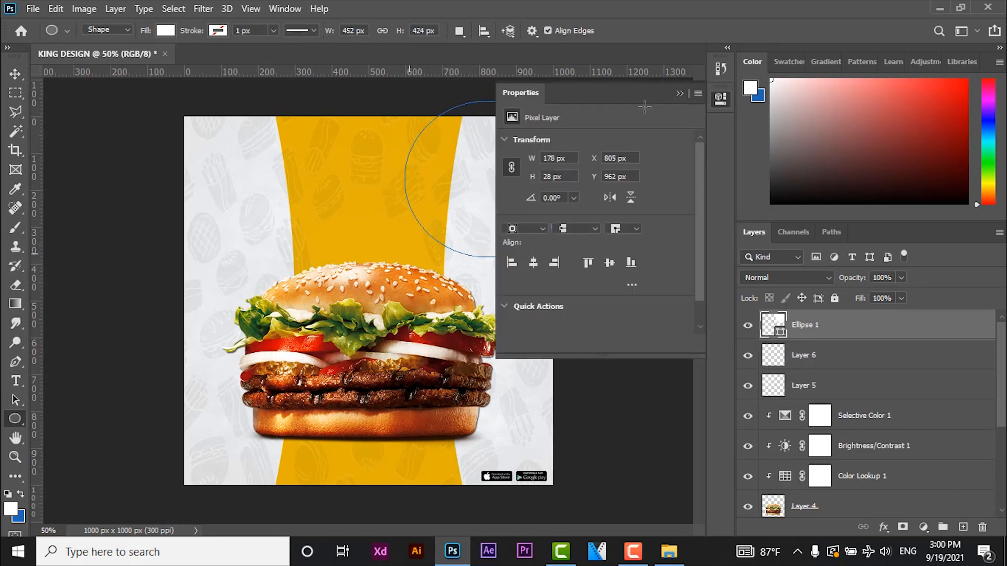
left_click(679, 95)
- Scale the white ellipse to about 61% and position it partly beyond the canvas's upper-right corner
left_click(15, 74)
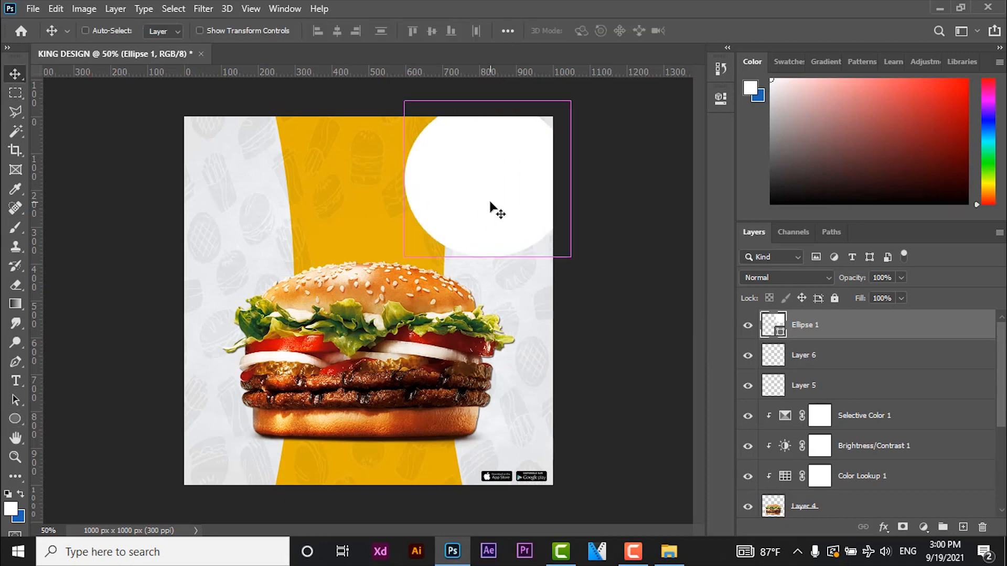
key("ctrl+t")
left_click_drag(516, 184, 571, 150)
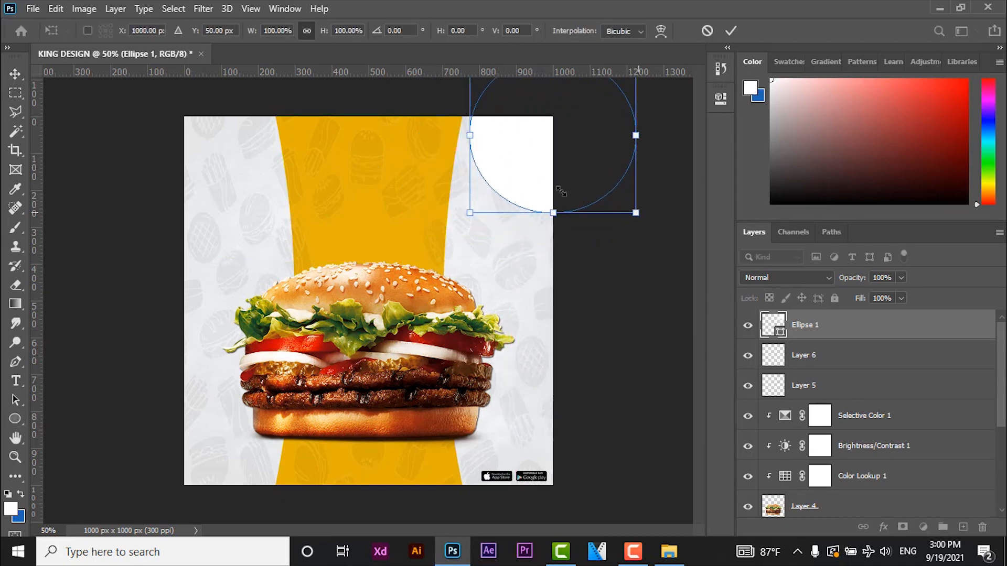
left_click_drag(637, 213, 561, 186)
left_click_drag(530, 131, 535, 161)
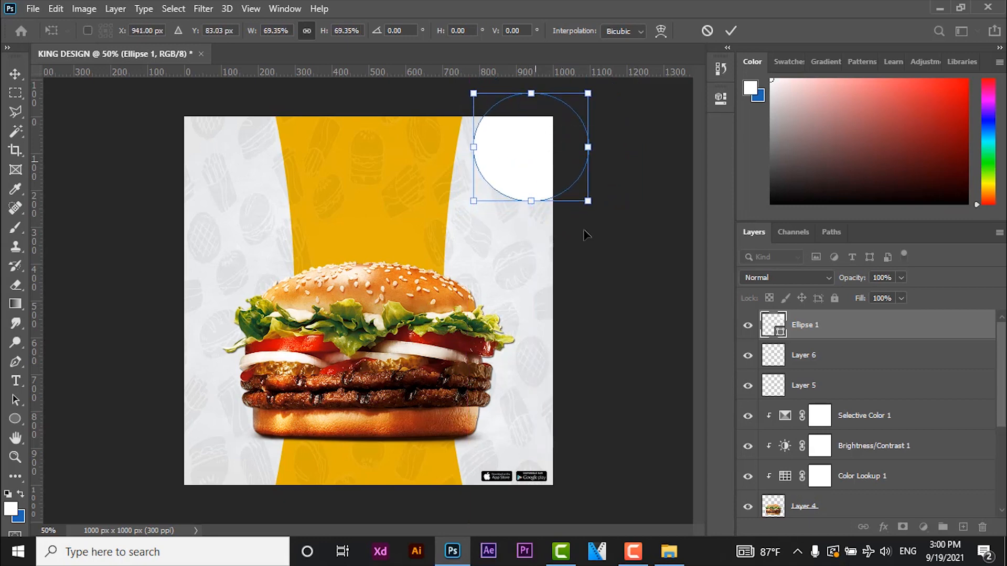
left_click_drag(588, 200, 575, 190)
left_click_drag(543, 157, 536, 169)
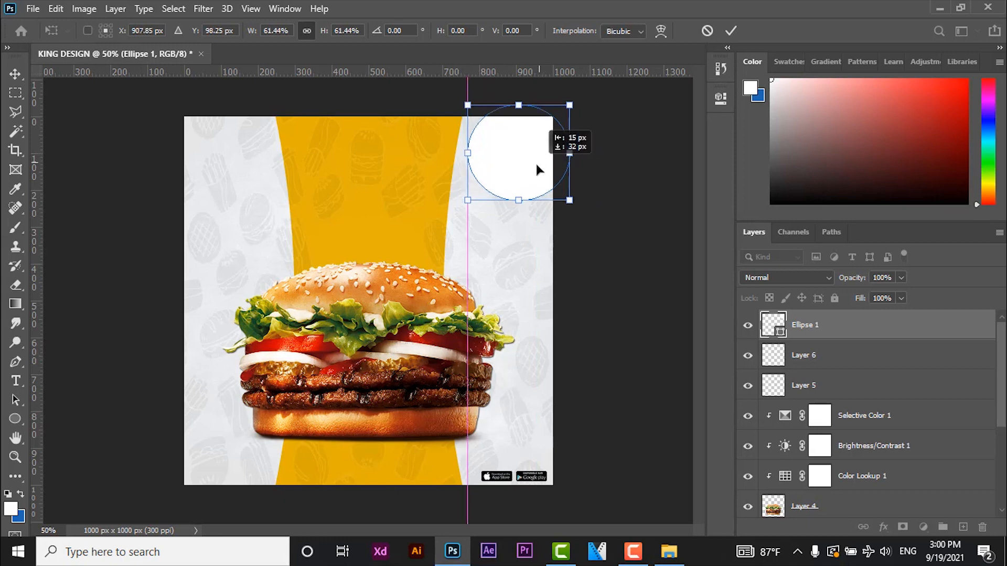
key("Return")
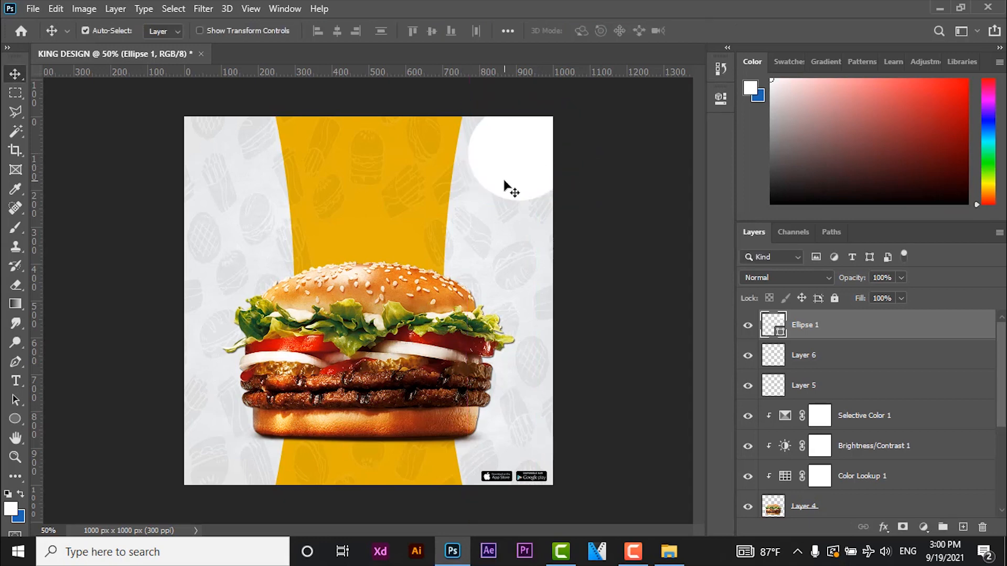
- Shrink the white ellipse further to about 254 by 238 px, keeping it at the upper-right corner
key("ctrl+t")
left_click_drag(467, 198, 476, 188)
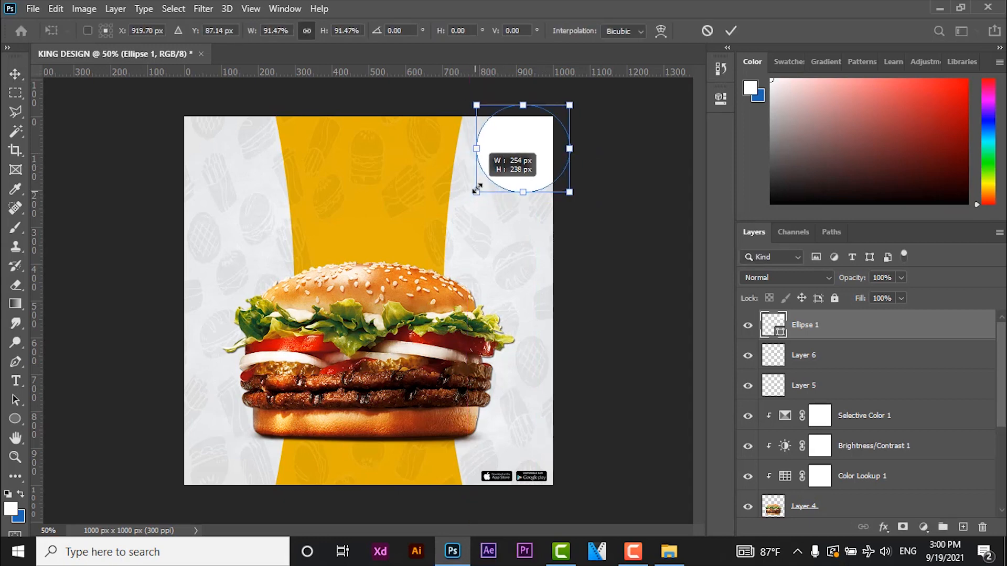
key("Return")
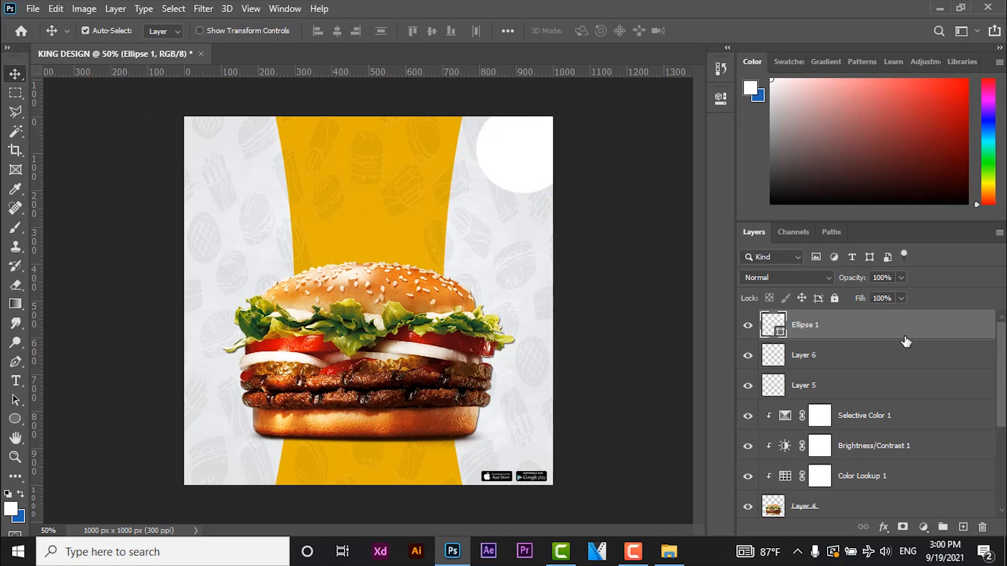
- Add a Drop Shadow to the white ellipse with 42% opacity, distance 9, spread 18 and size 6
double_click(892, 325)
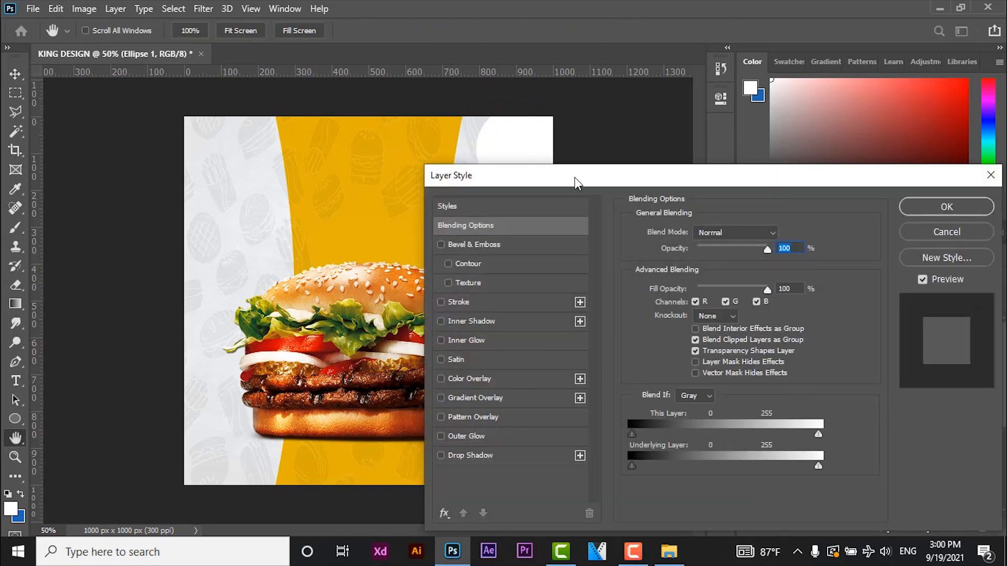
left_click_drag(575, 177, 783, 121)
left_click(683, 400)
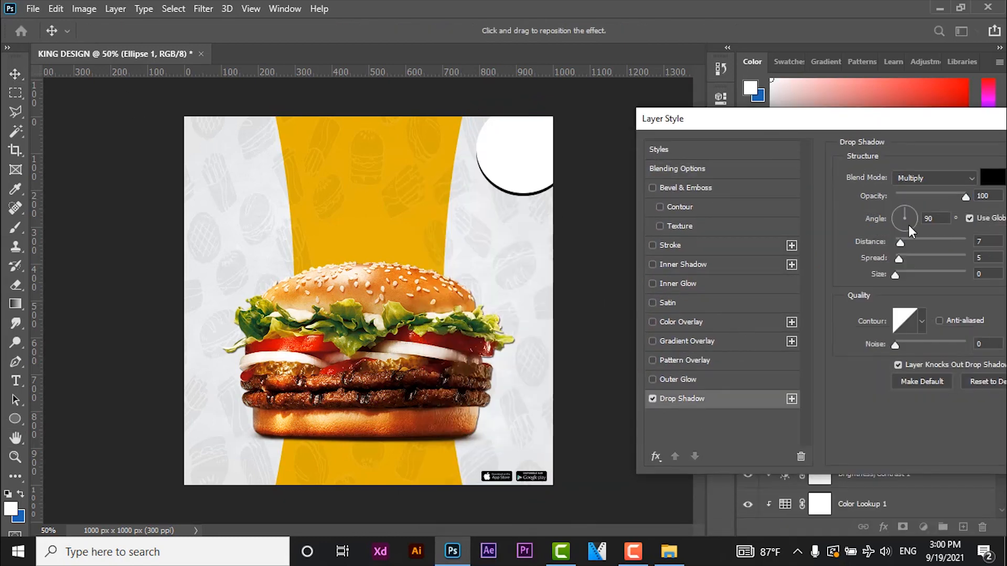
left_click_drag(967, 196, 908, 198)
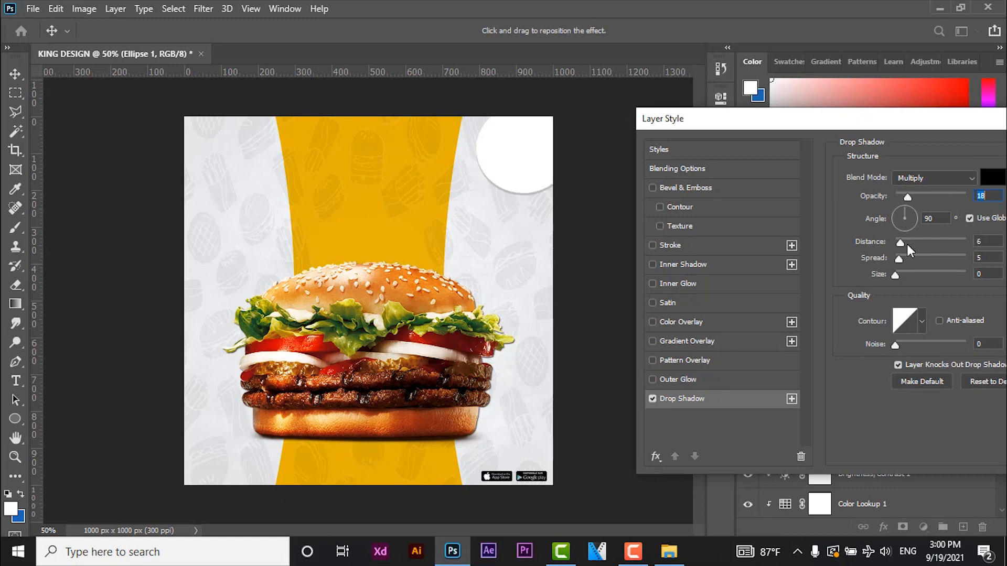
left_click_drag(908, 244, 900, 275)
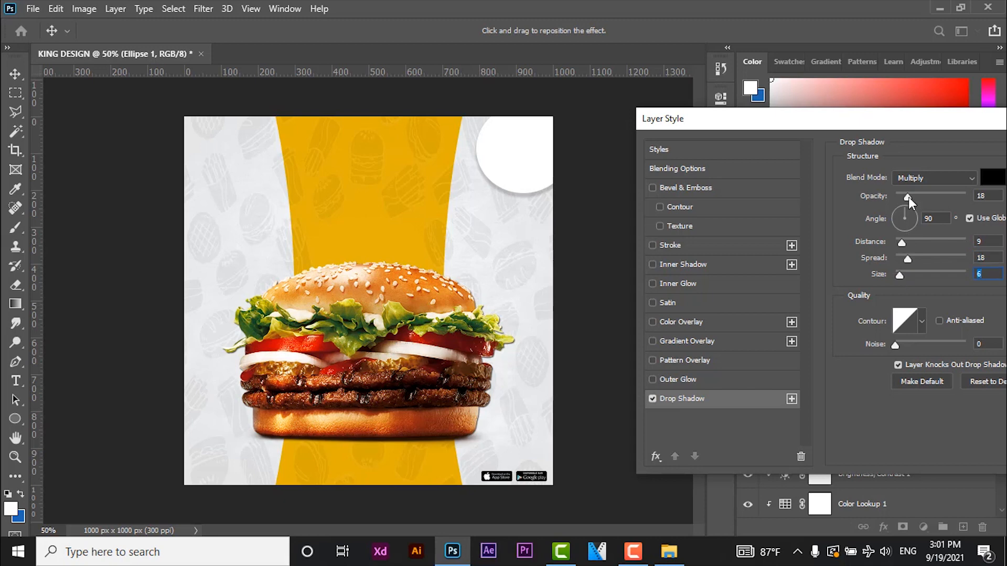
left_click_drag(909, 197, 925, 203)
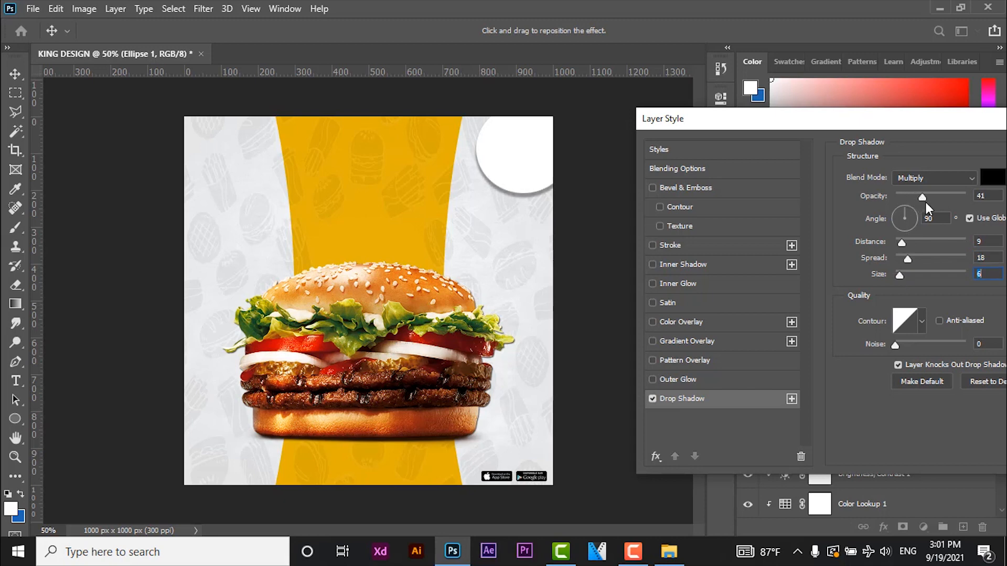
- Refine the ellipse's drop shadow to 25% opacity, distance 8, spread 7 and size 0, and apply it
left_click(902, 243)
left_click(905, 259)
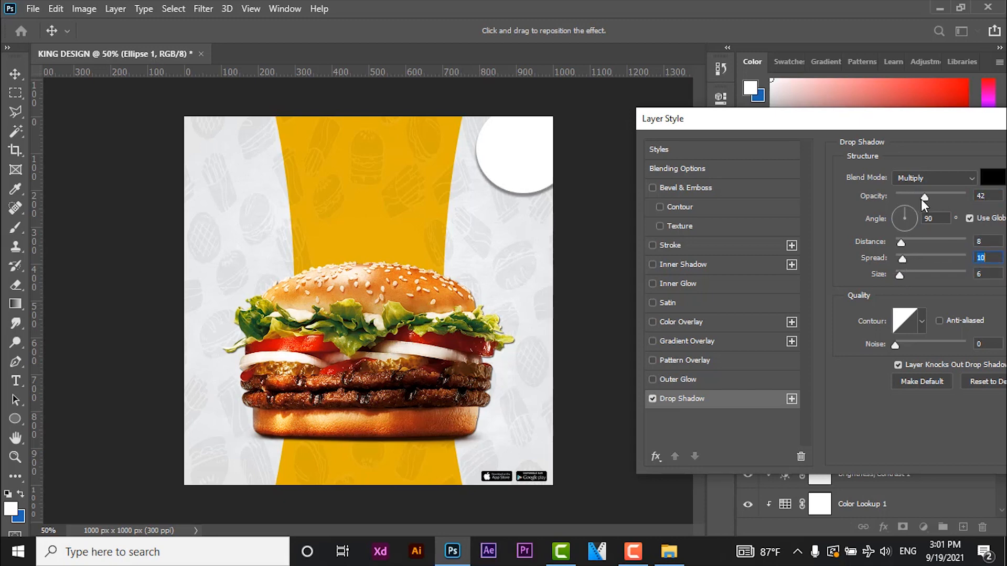
left_click_drag(924, 198, 918, 199)
left_click_drag(906, 273, 876, 279)
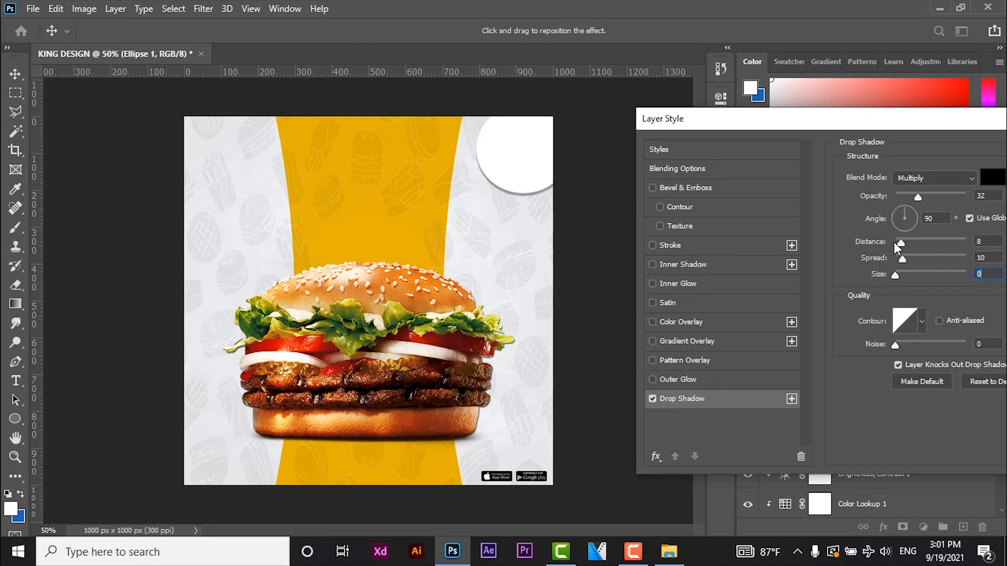
left_click_drag(917, 196, 913, 197)
left_click_drag(903, 259, 900, 258)
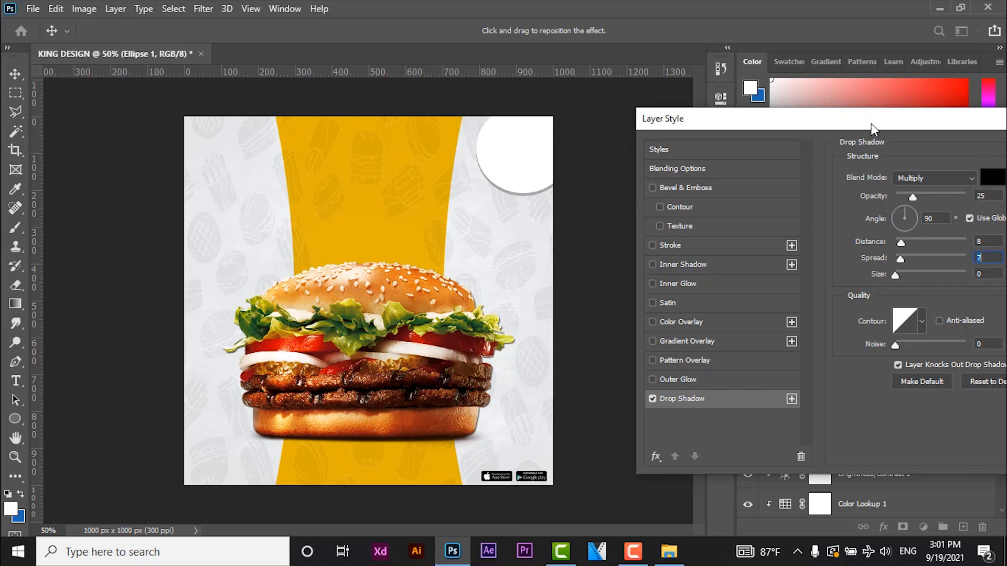
left_click_drag(873, 121, 572, 225)
left_click(875, 257)
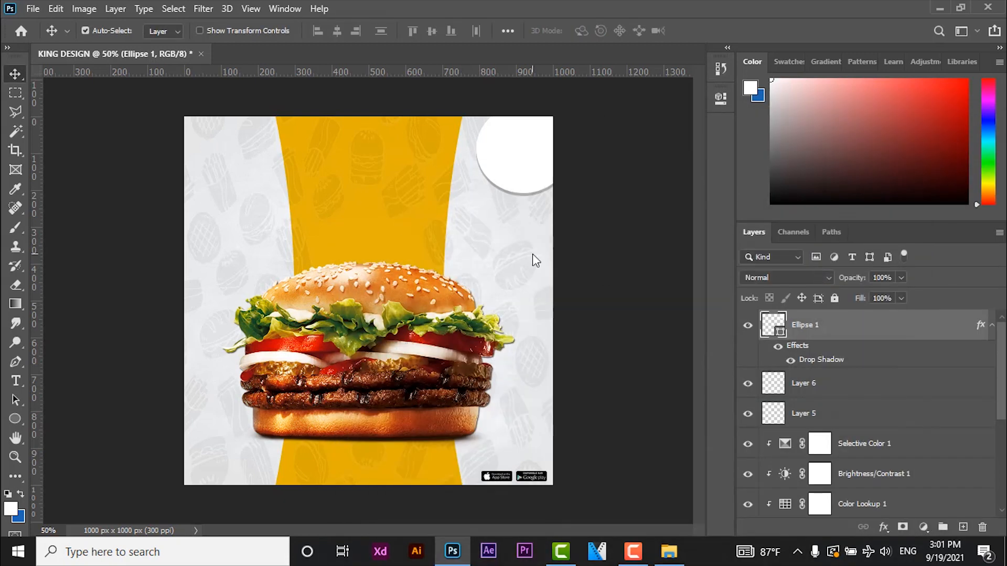
- Open the BURGER KING logo image and copy the logo into the KING DESIGN document
left_click(36, 10)
left_click(44, 37)
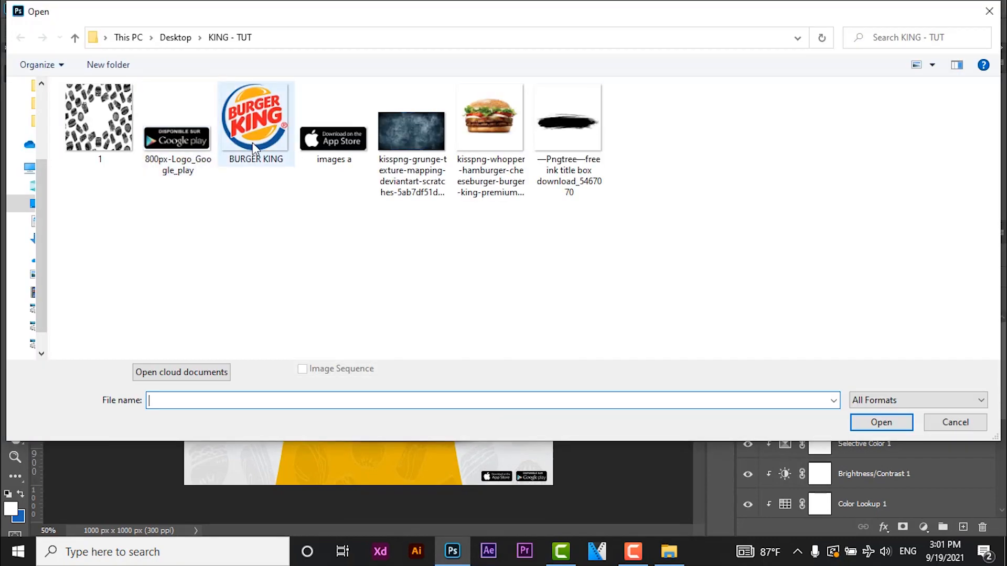
double_click(253, 144)
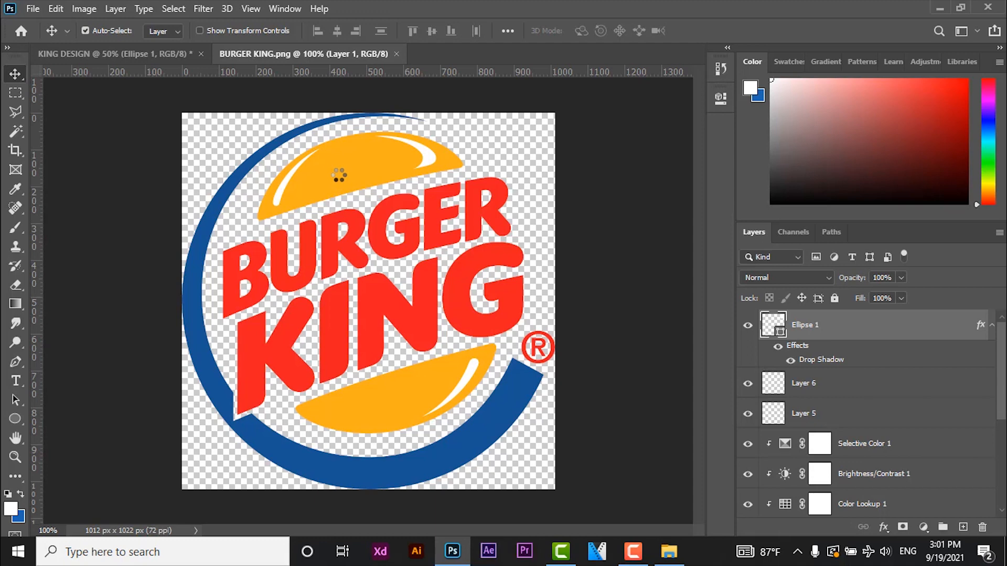
left_click_drag(288, 162, 452, 201)
- Scale the Burger King logo to about 17% and place it on the white circle in the canvas's upper-right corner
key("ctrl+t")
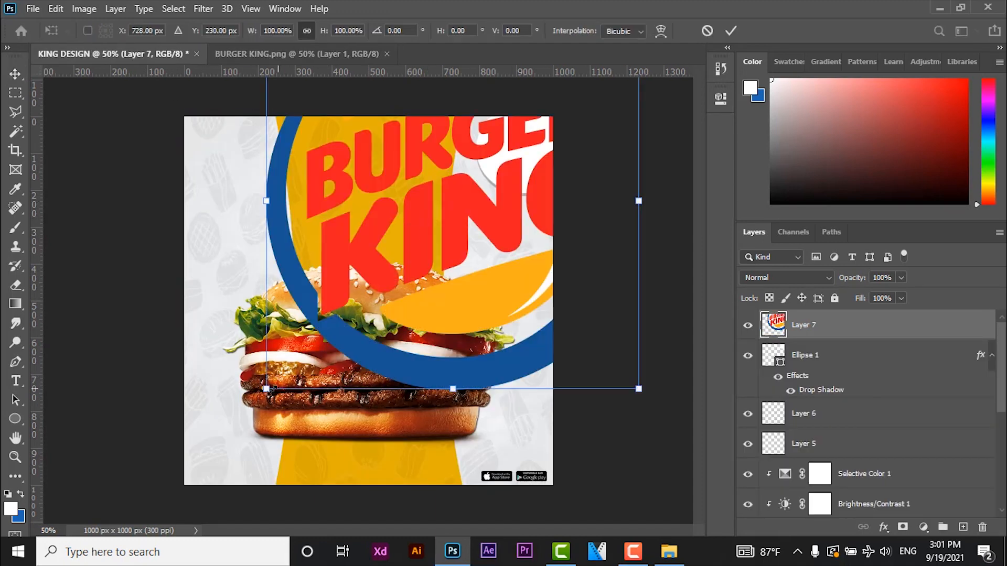
left_click_drag(480, 165, 514, 137)
left_click_drag(583, 105, 474, 240)
left_click_drag(406, 272, 521, 167)
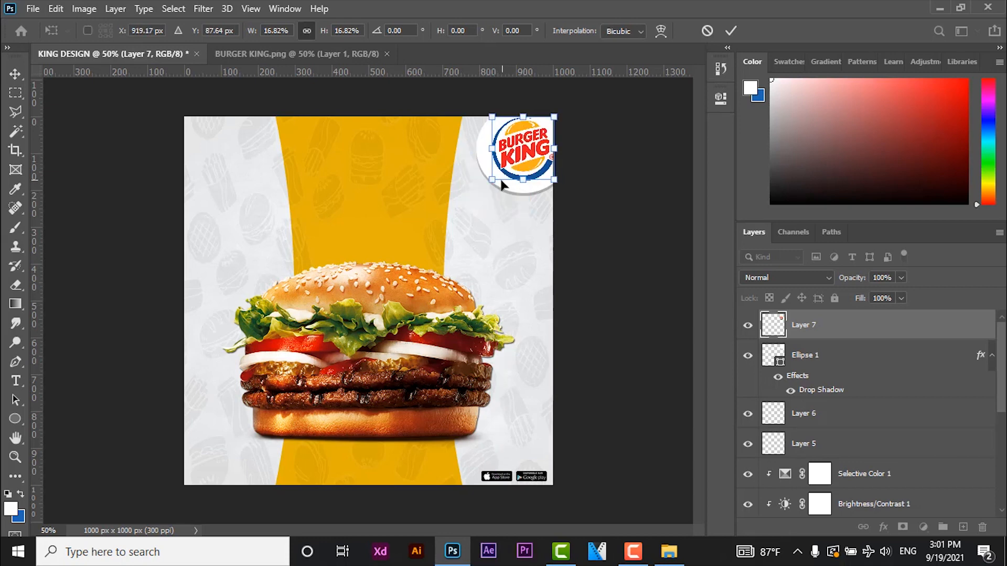
key("Return")
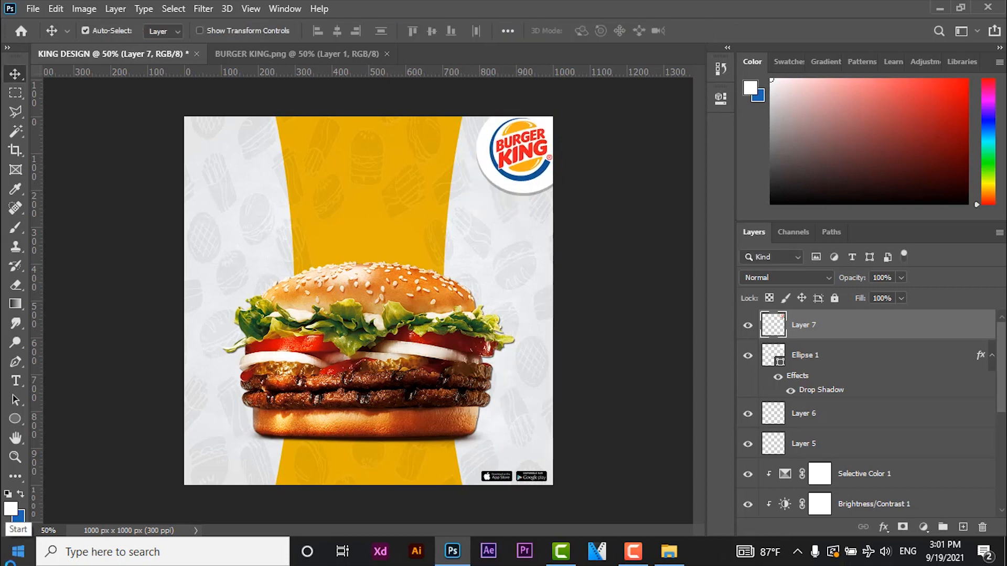
- Nudge the white ellipse slightly up and to the right behind the logo
left_click(792, 378)
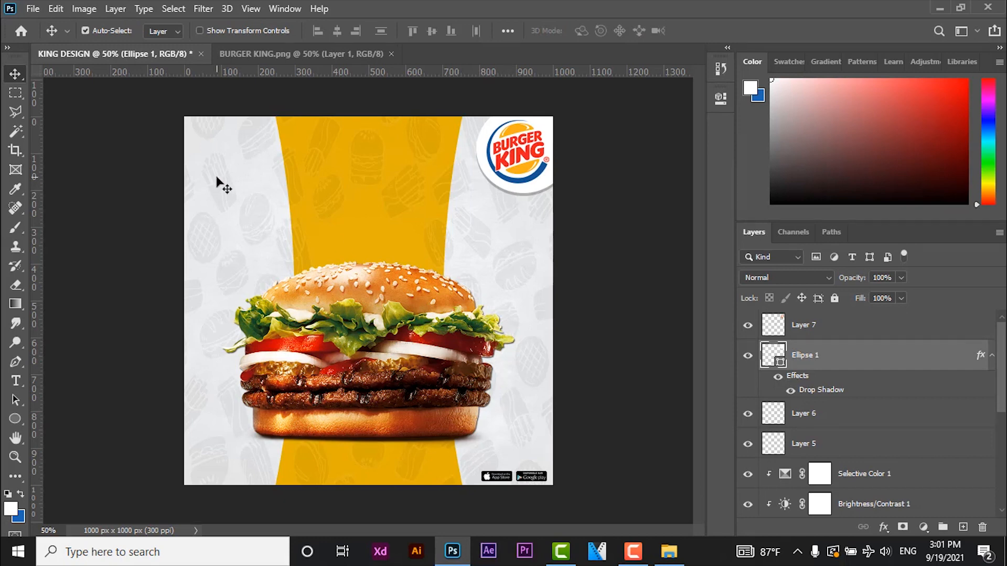
key("Up")
key("Up")
key("Up")
key("Up")
key("Right")
key("Right")
key("Right")
key("Right")
key("Up")
key("Up")
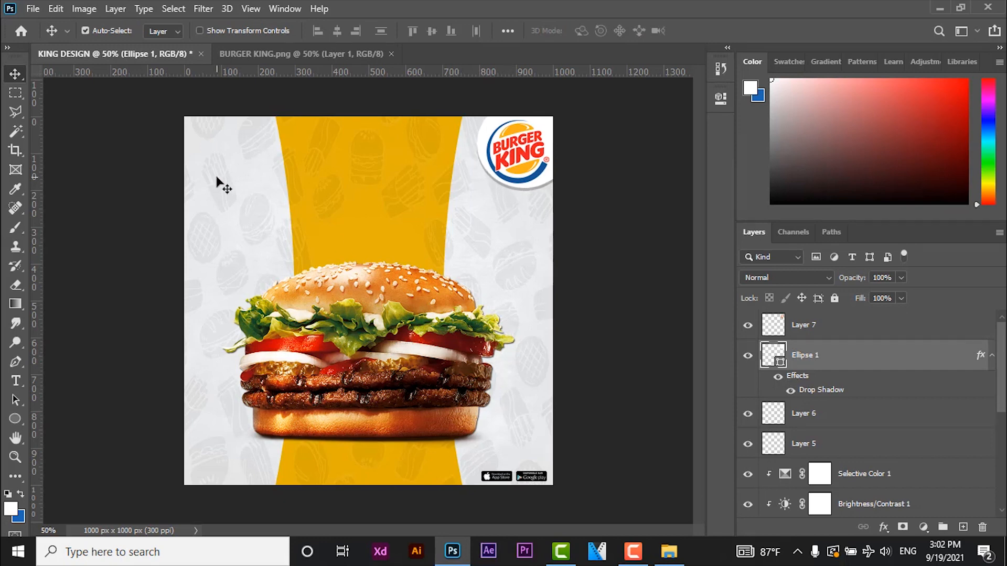
- Nudge the Burger King logo slightly to the right within the white circle
left_click(534, 163)
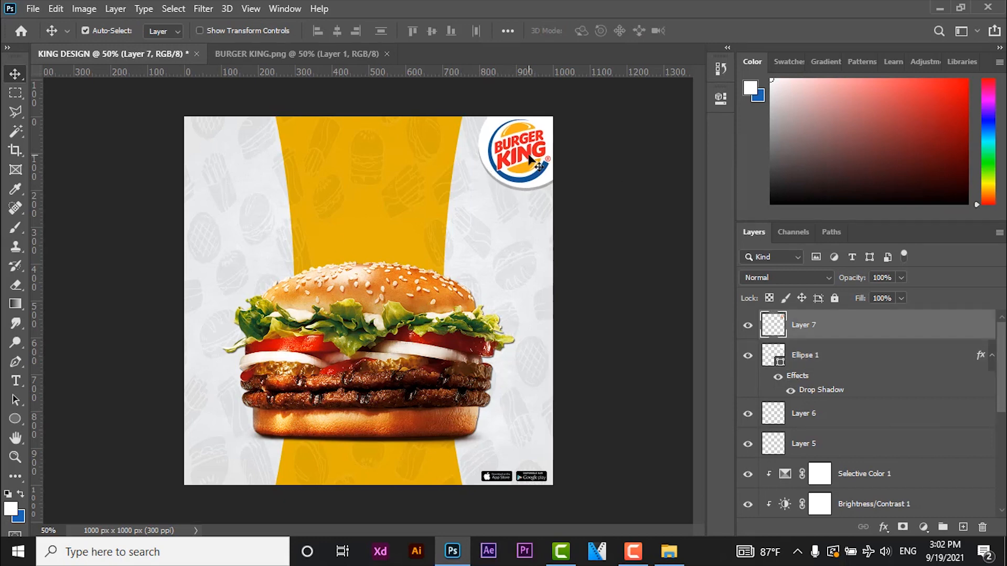
key("Right")
key("Right")
key("Right")
key("Right")
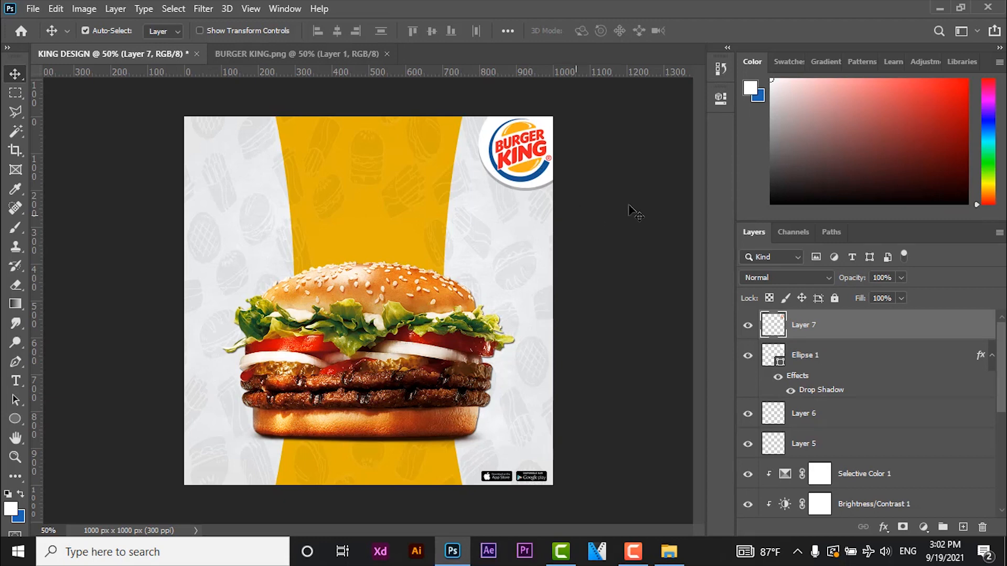
- Close the BURGER KING.png document and open the Pngtree free ink title box image
left_click(386, 53)
left_click(33, 9)
key("Escape")
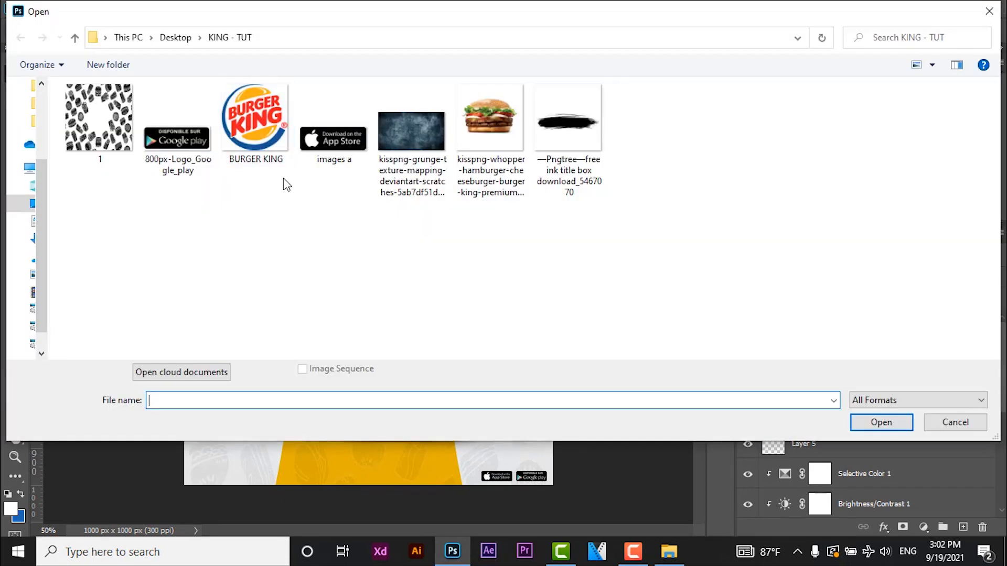
double_click(582, 155)
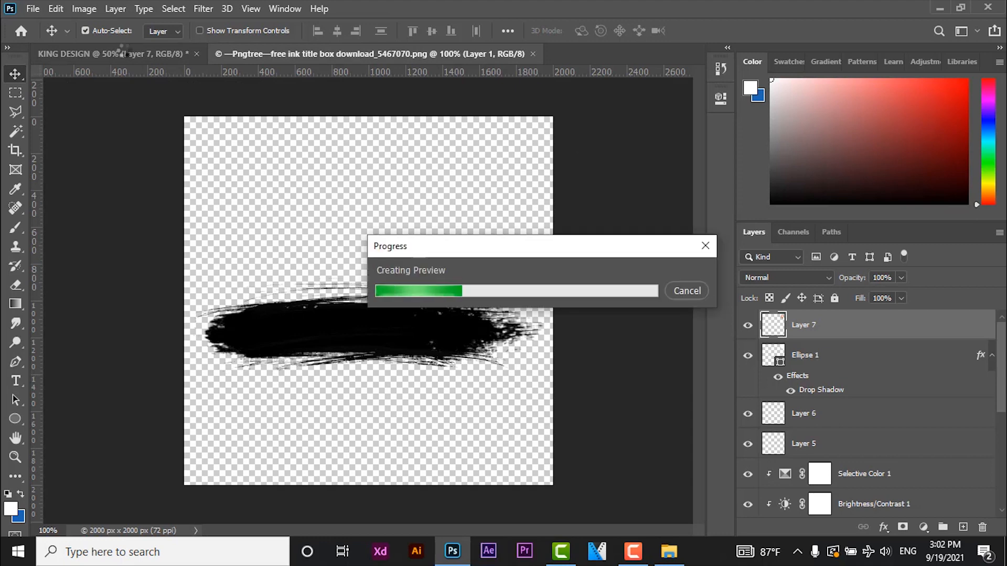
- Scale the Burger King logo and its white ellipse together to about 84% in the KING DESIGN document
left_click(126, 54)
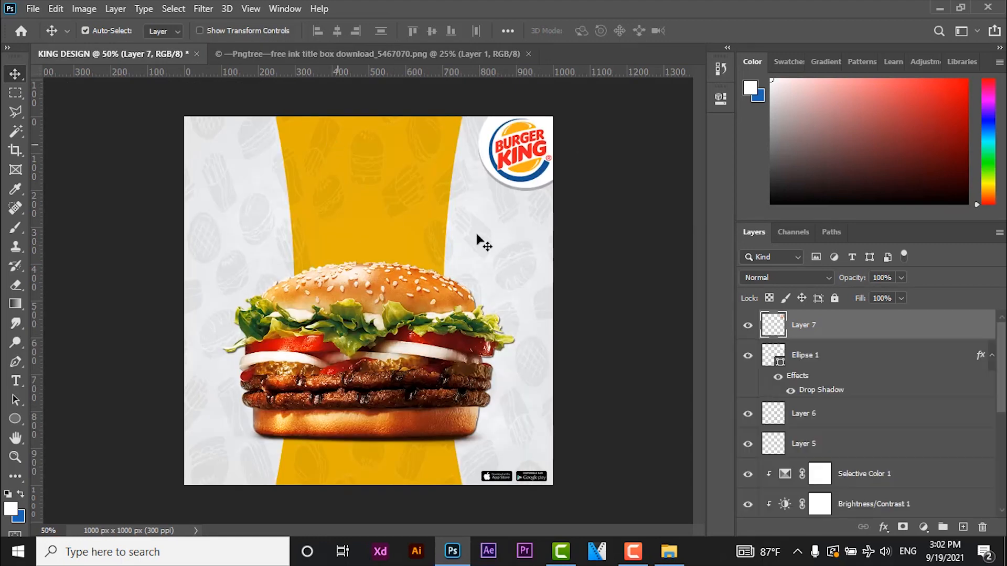
left_click(795, 361, "shift")
key("ctrl+t")
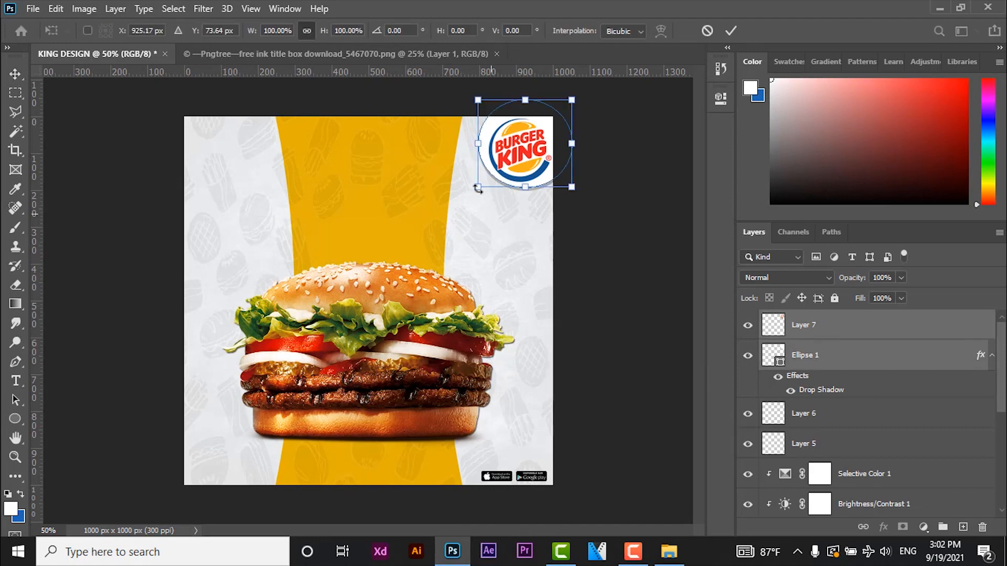
left_click_drag(481, 184, 496, 171)
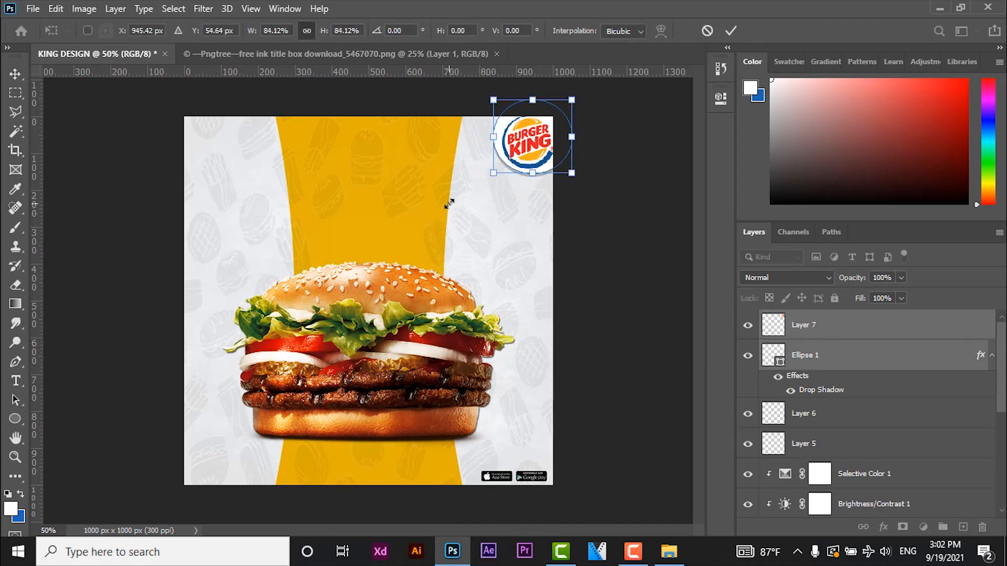
key("Return")
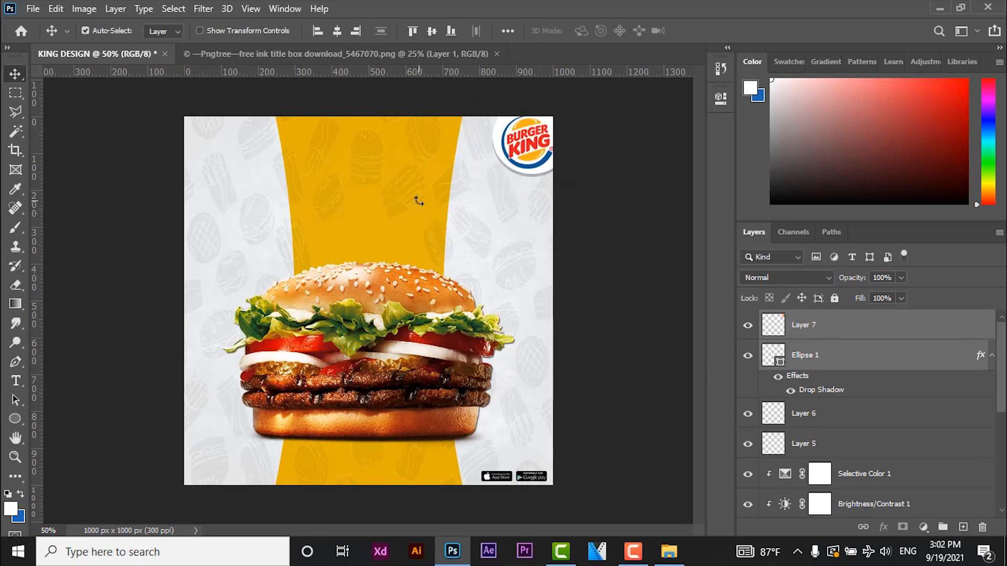
- Nudge the logo and its white ellipse together slightly left and down from the canvas corner
key("Left")
key("Left")
key("Left")
key("Left")
key("Left")
key("Left")
key("Left")
key("Left")
key("Down")
key("Down")
key("Down")
key("Down")
key("Down")
key("Down")
key("Down")
key("Down")
key("Down")
key("Down")
key("Down")
key("Down")
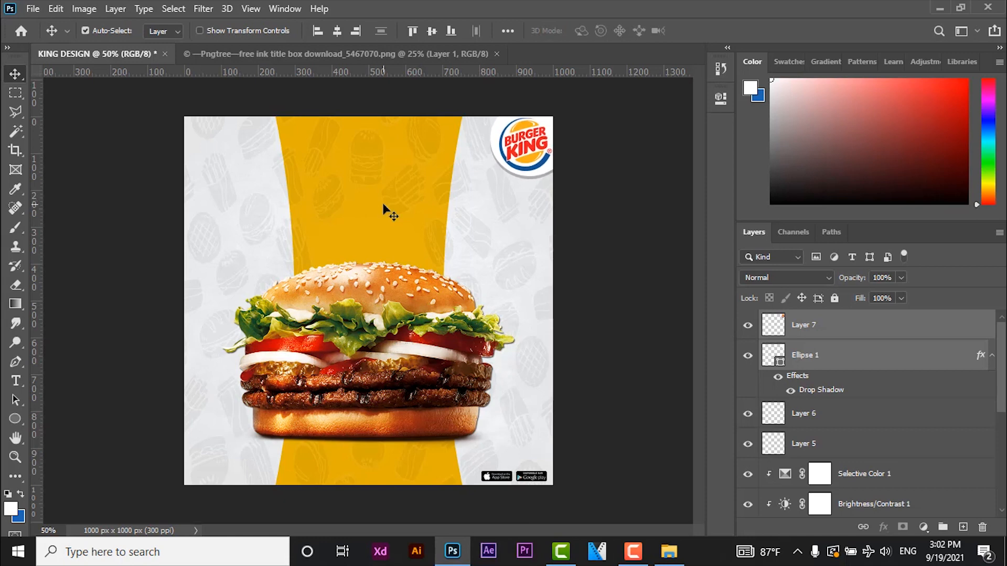
- Copy the black ink stroke into the KING DESIGN document and scale it to about 28% above the burger
left_click(390, 51)
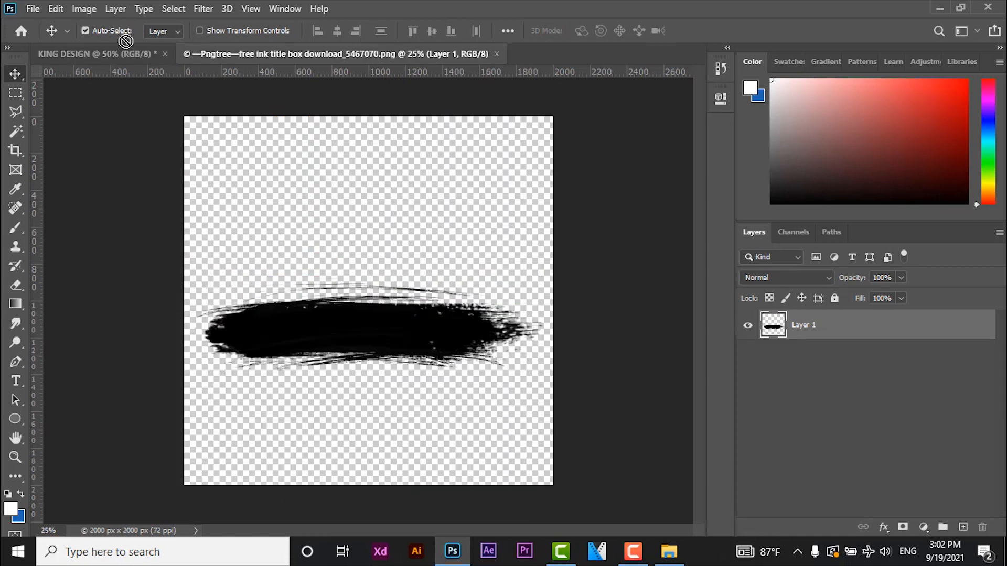
mouse_move(383, 327)
left_mouse_down()
mouse_move(128, 54)
mouse_move(344, 172)
left_mouse_up()
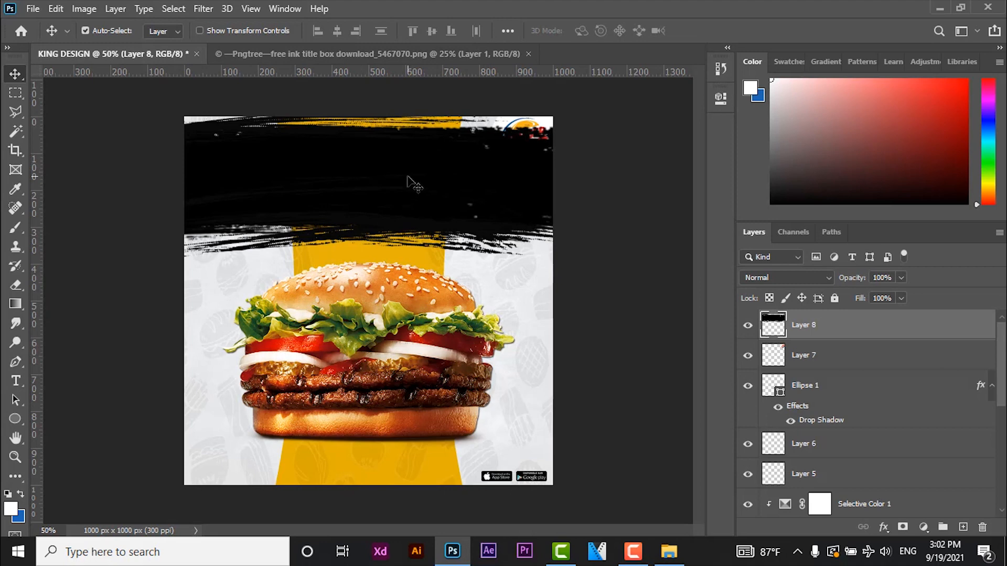
key("ctrl+t")
mouse_move(690, 278)
left_mouse_down()
mouse_move(193, 123)
mouse_move(455, 202)
left_mouse_up()
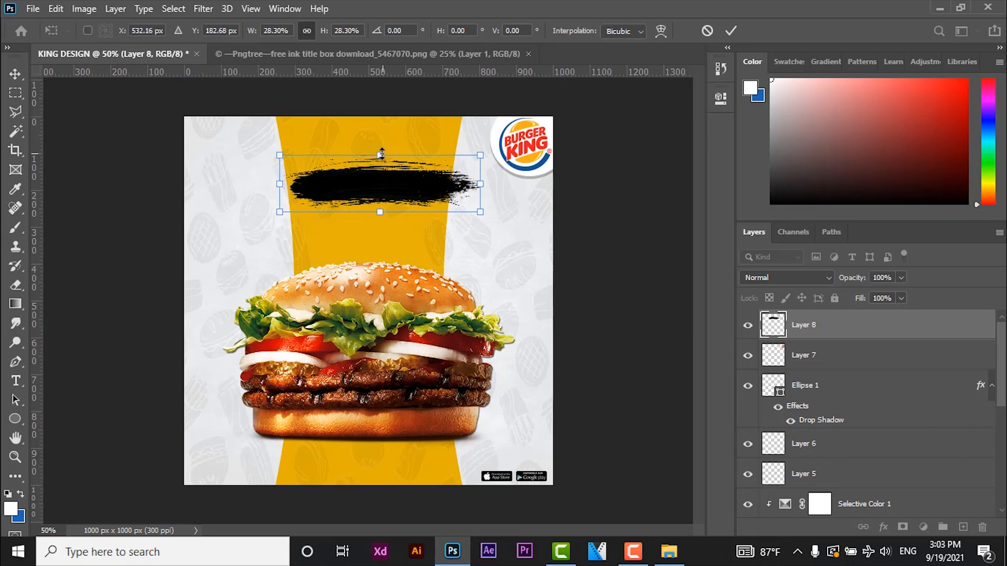
- Flatten the ink stroke to about 29% width and 21% height and centre it horizontally over the yellow band
left_click_drag(381, 154, 380, 172)
left_click_drag(479, 212, 486, 215)
mouse_move(431, 195)
left_mouse_down()
mouse_move(418, 169)
mouse_move(415, 180)
left_mouse_up()
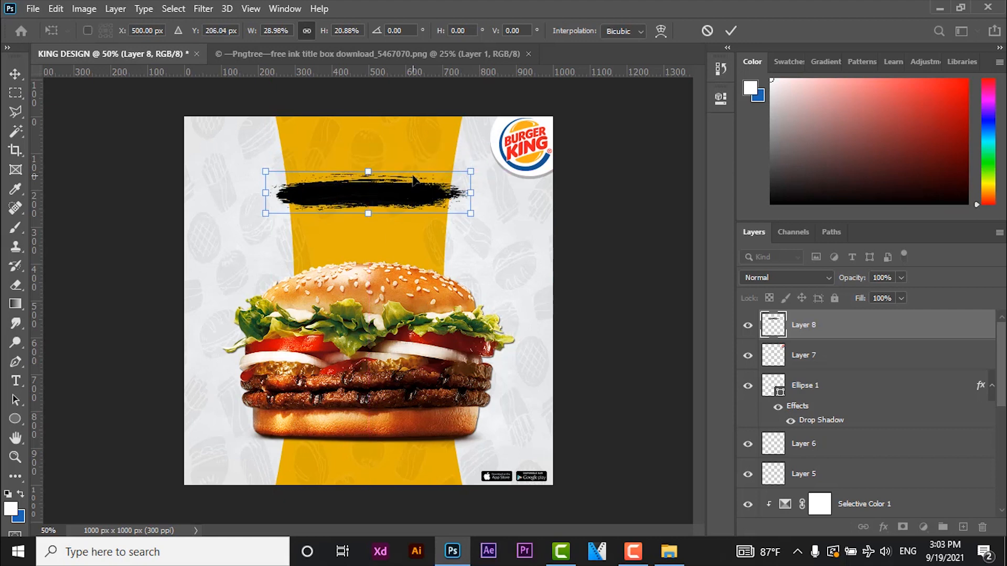
key("Return")
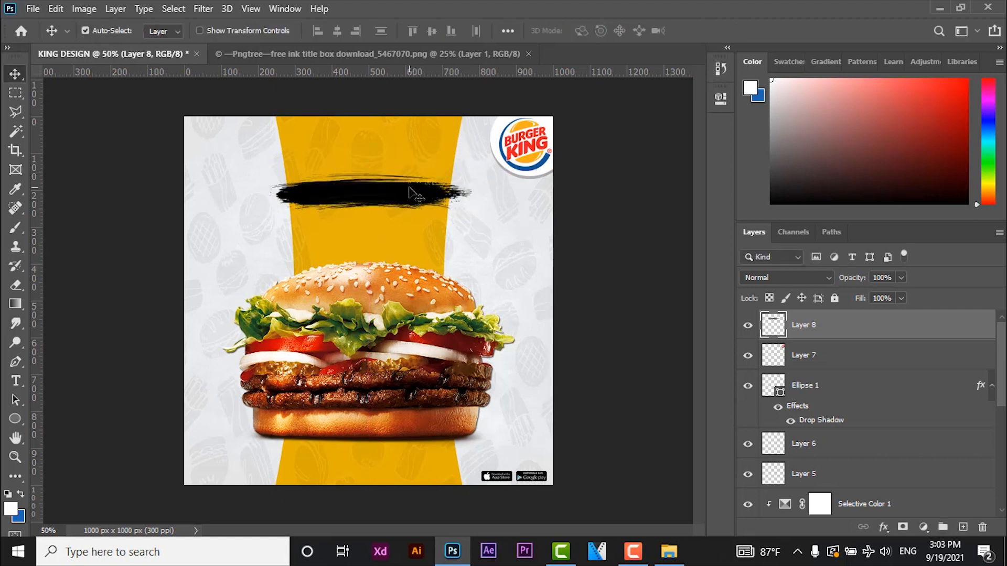
- Duplicate the ink stroke and place the copy directly above the original, aligned to its centre
key("ctrl+j")
left_click_drag(393, 181, 395, 142)
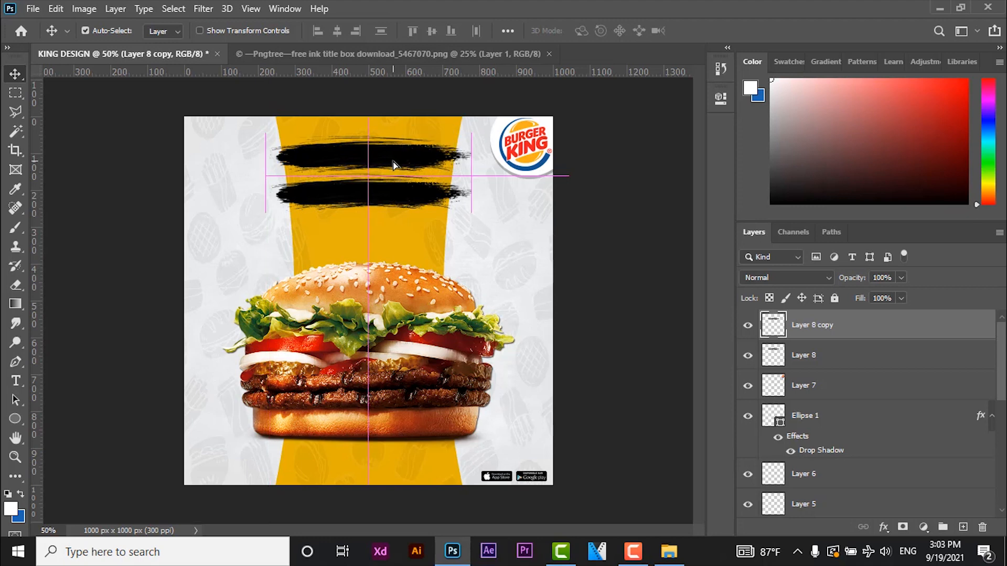
key("ctrl+t")
left_click_drag(471, 155, 362, 165)
key("ctrl+z")
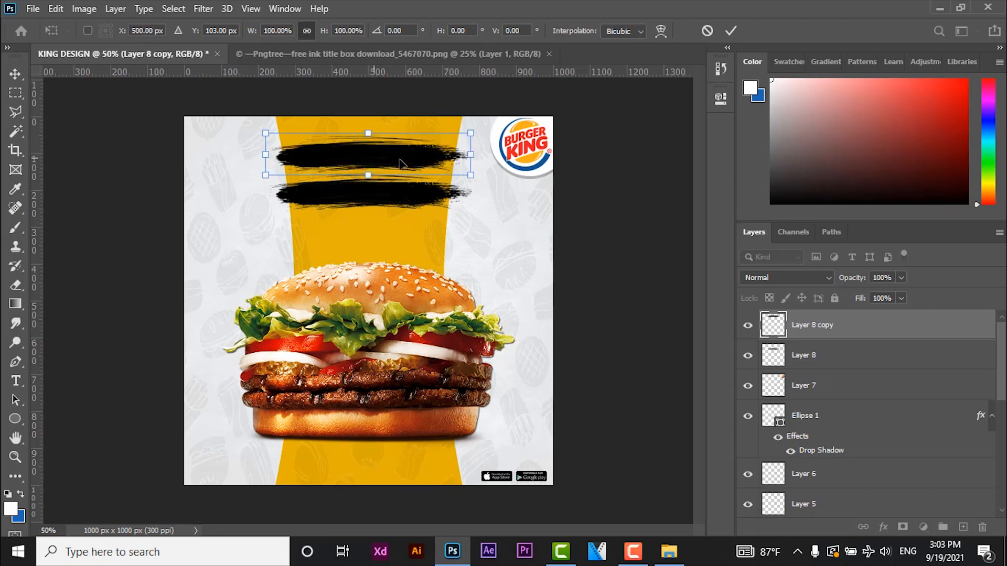
- Narrow the upper ink stroke to about 59% width and position it centred just above the lower stroke
left_click_drag(475, 151, 390, 155)
mouse_move(349, 157)
left_mouse_down()
mouse_move(403, 152)
mouse_move(392, 154)
left_mouse_up()
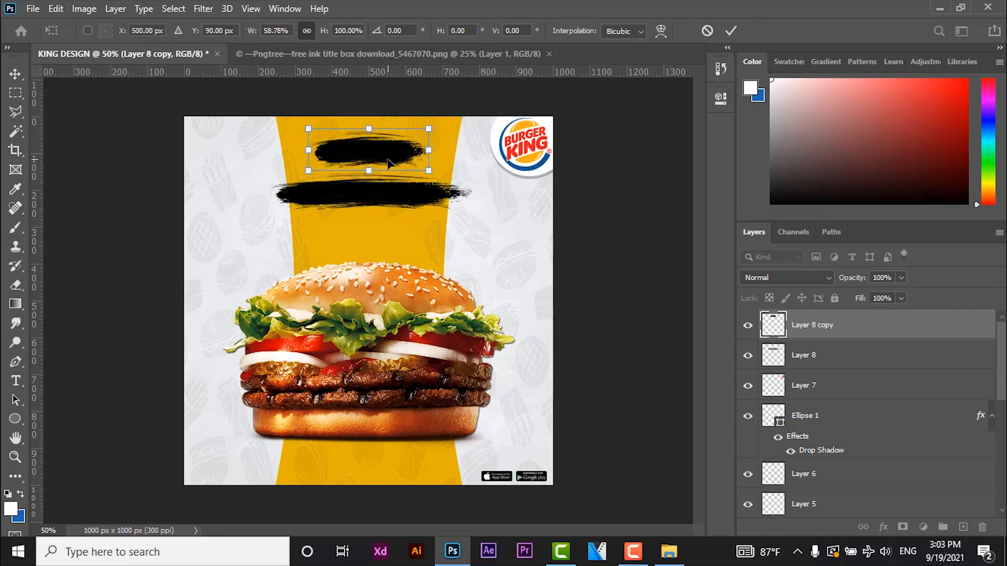
key("Return")
key("Down")
key("Down")
key("Down")
key("Down")
key("Down")
key("Down")
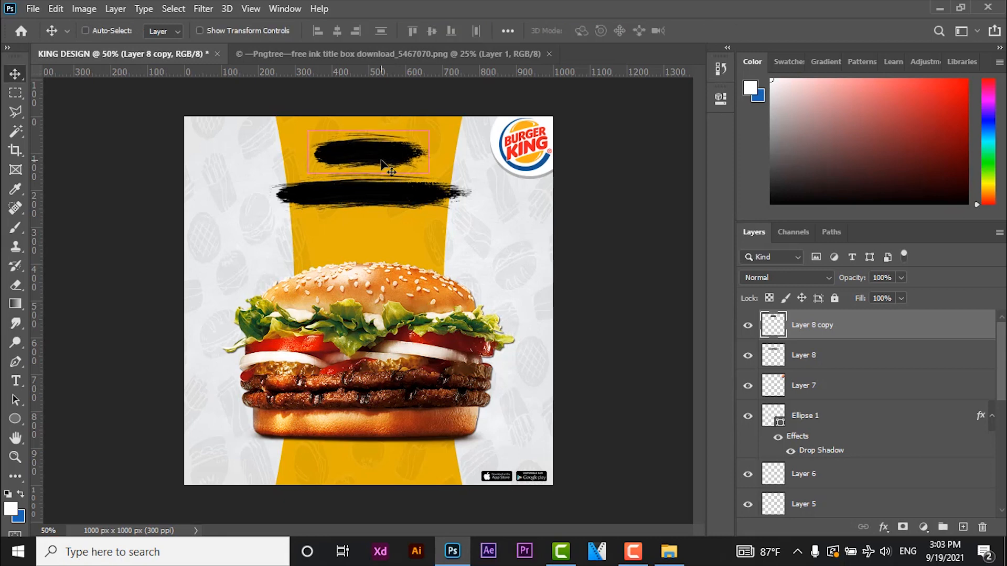
key("ctrl+t")
left_click_drag(388, 167, 378, 160)
key("Return")
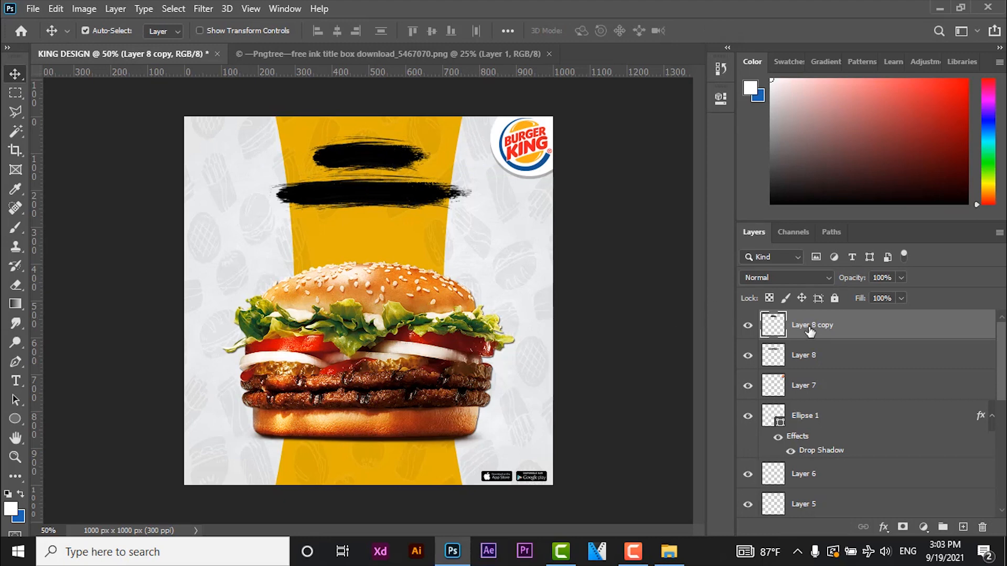
- Apply a Color Overlay of red #c30209 to the upper ink stroke, Layer 8 copy
double_click(872, 330)
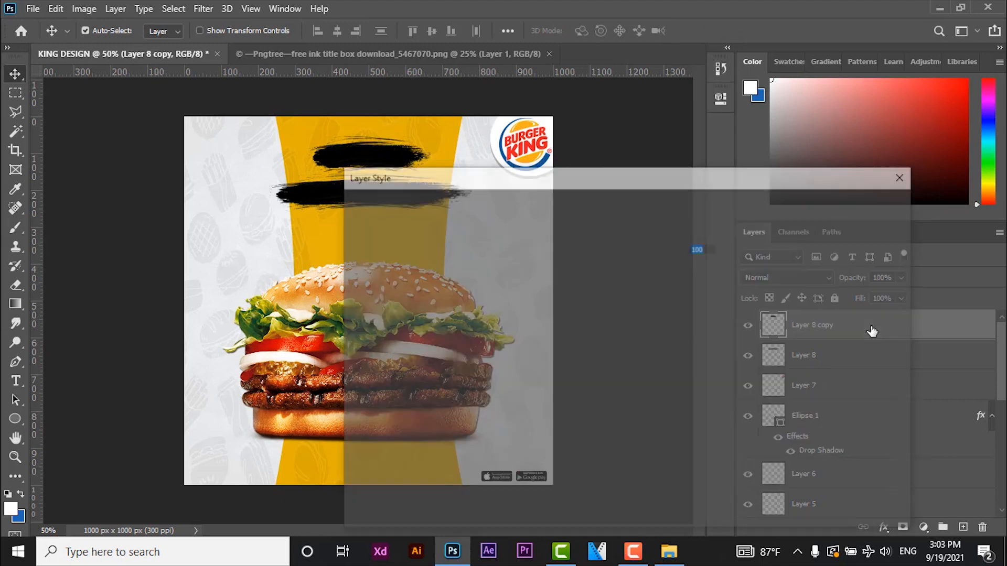
left_click(608, 386)
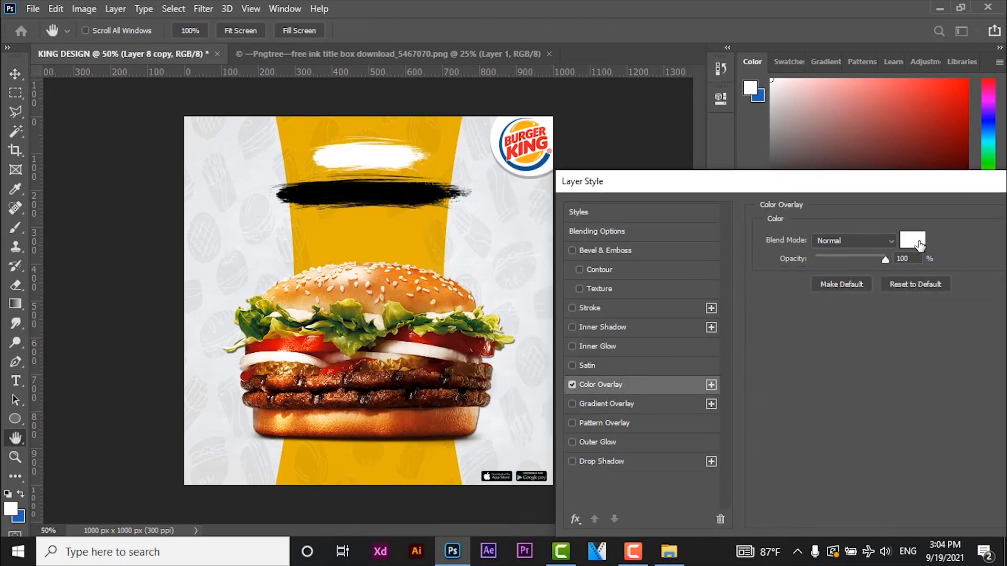
left_click(921, 246)
left_click(543, 143)
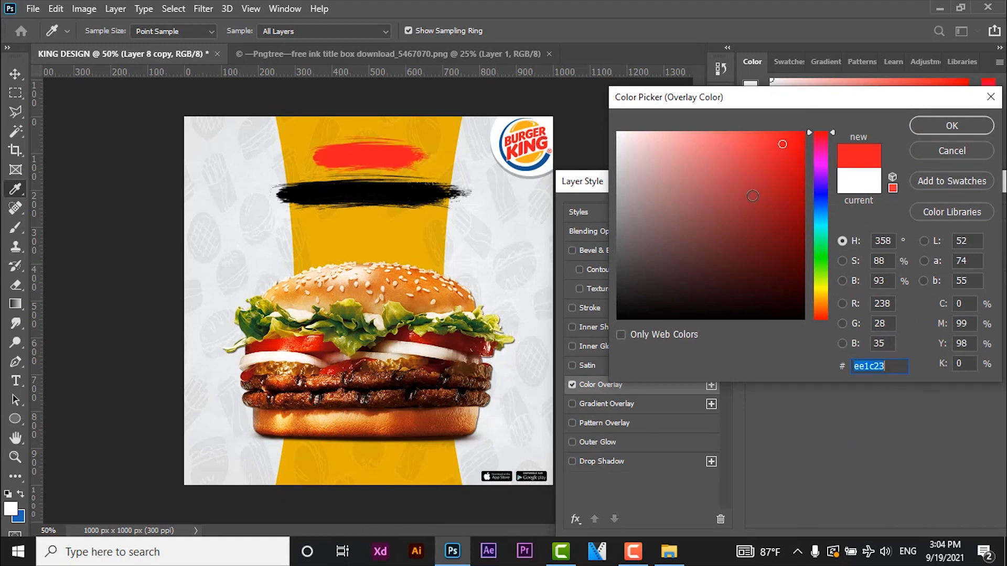
left_click_drag(787, 168, 802, 180)
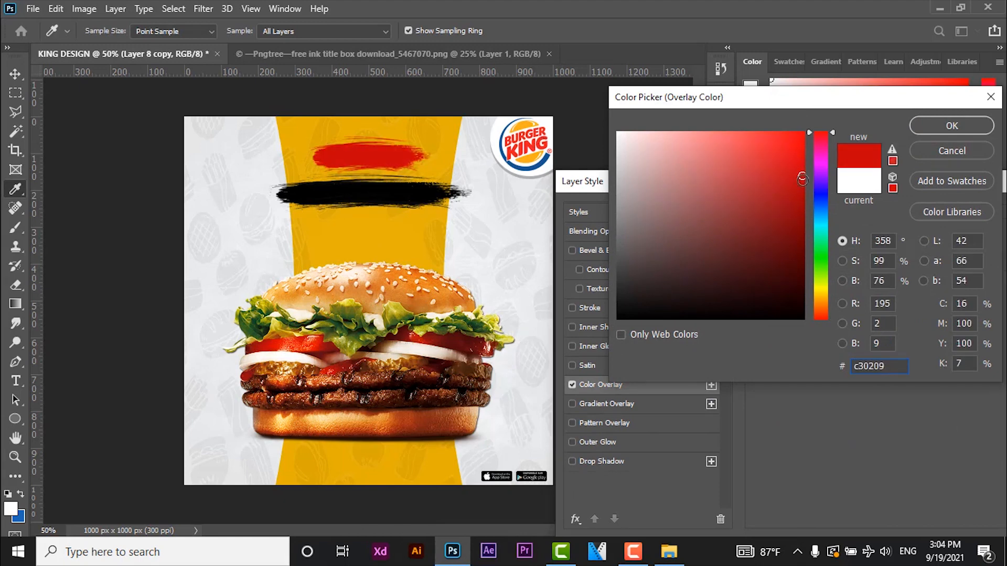
left_click(952, 126)
left_click(826, 236)
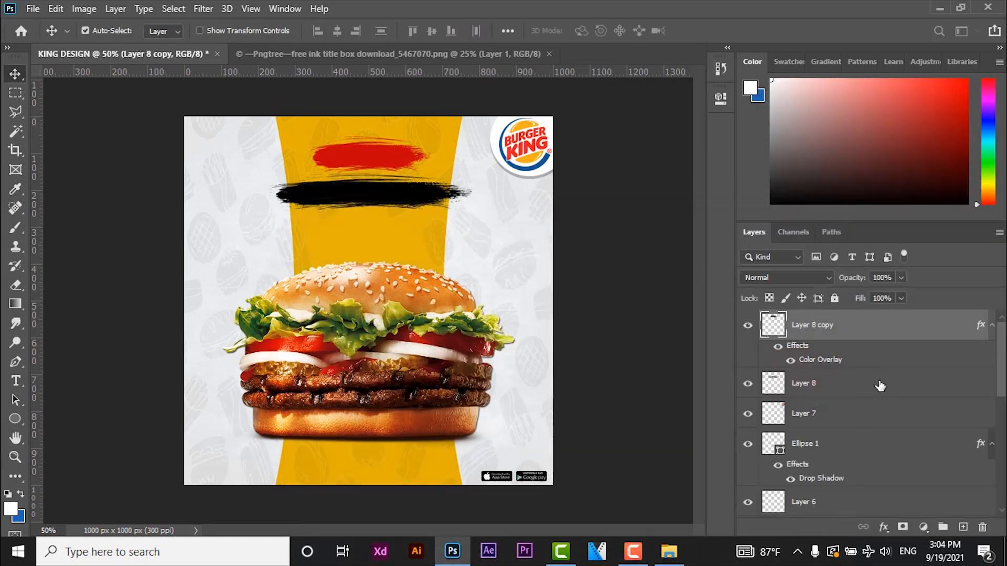
- Apply an off-white #f9f8f8 Color Overlay to the lower ink stroke, Layer 8
left_click(880, 386)
double_click(848, 382)
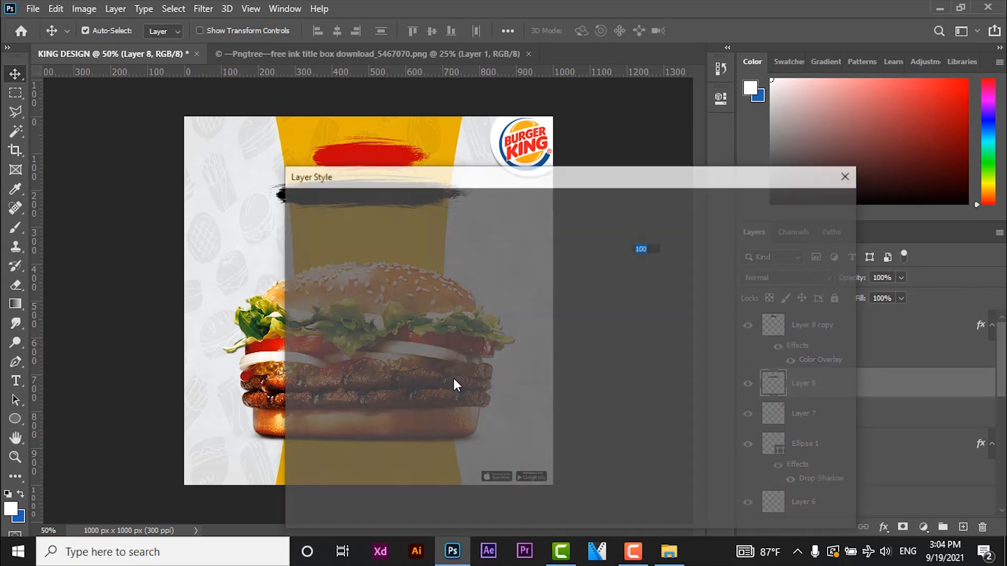
left_click(341, 378)
left_click(637, 238)
left_click_drag(638, 176, 551, 106)
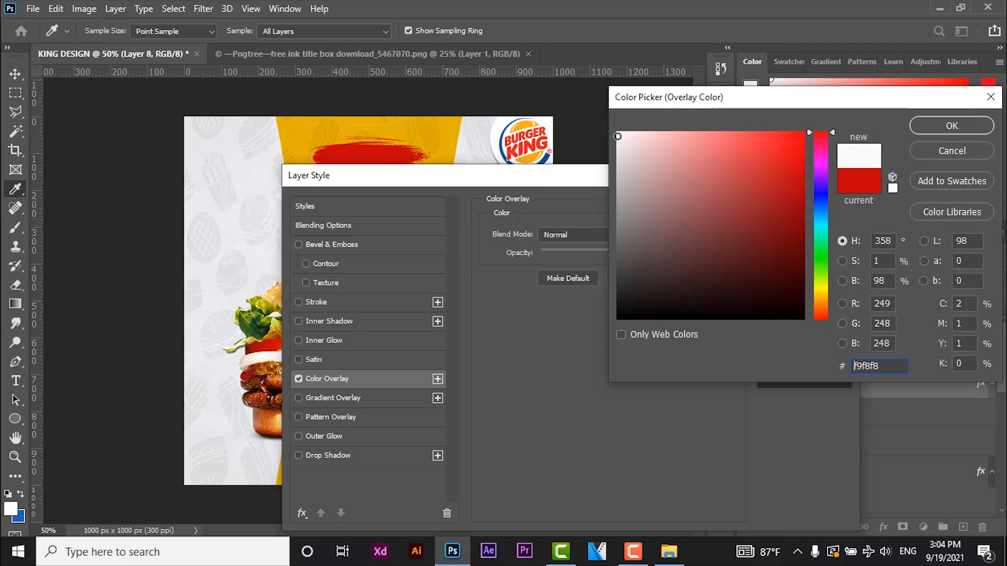
left_click(952, 126)
left_click(819, 203)
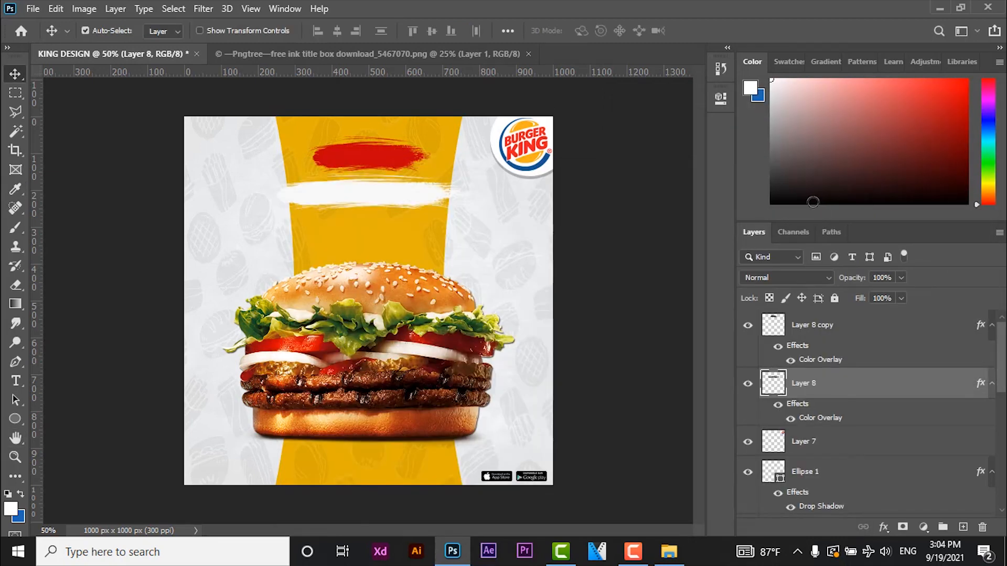
- Add a white text layer reading "ساندوتش" over the red ink stroke, above Layer 8 copy
left_click(835, 336)
key("t")
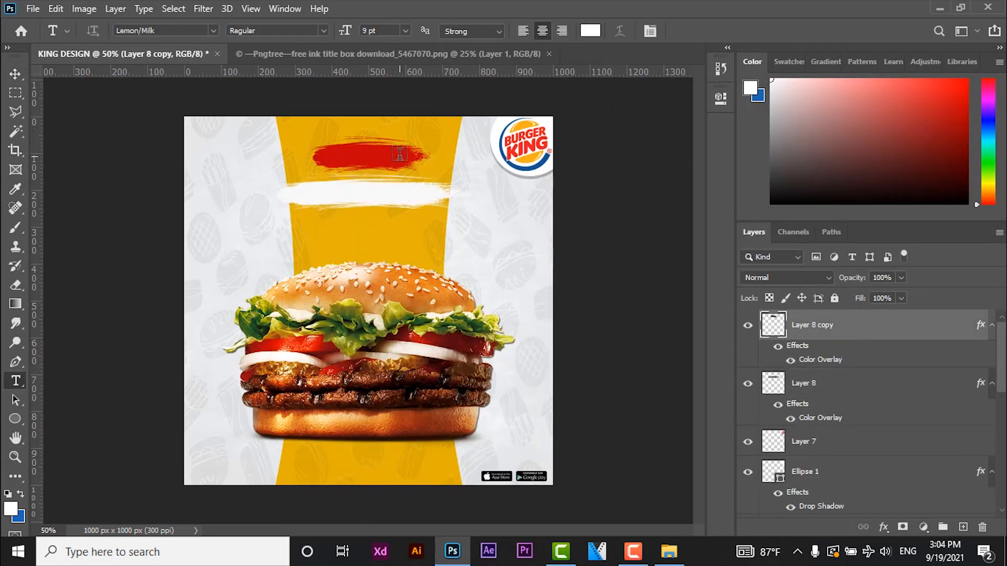
left_click(399, 155)
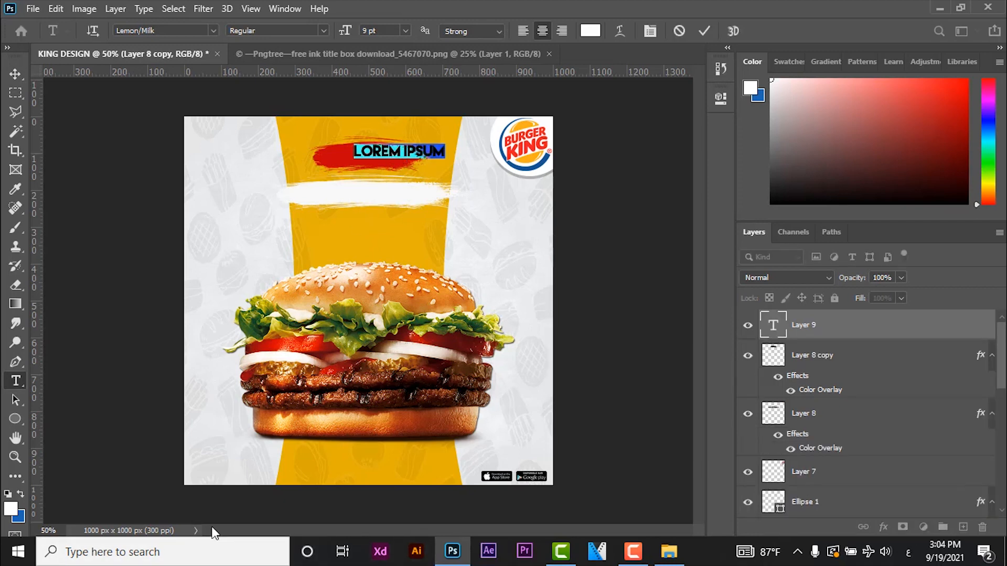
key("BackSpace")
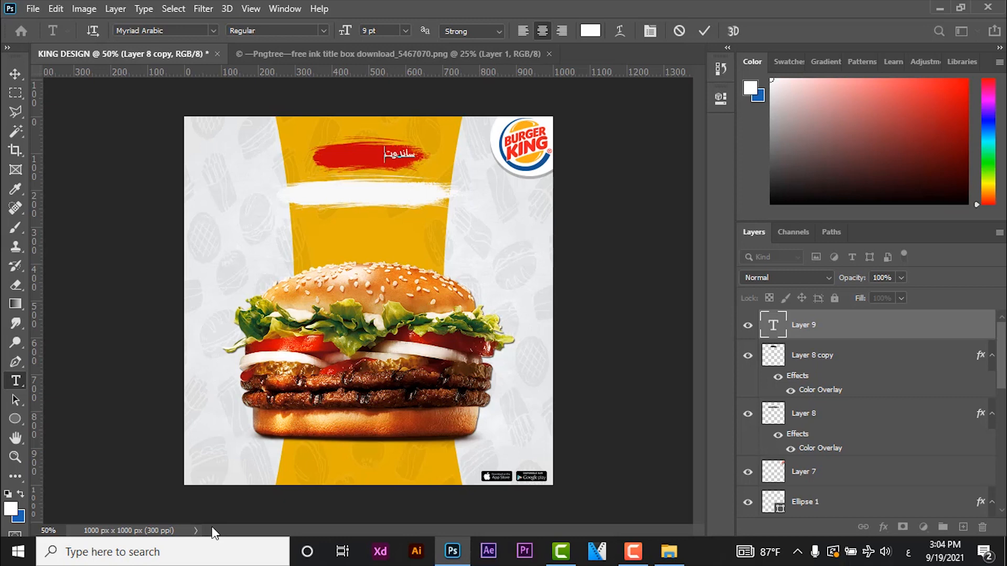
- Set the font of the "ساندوتش" text to VIP Cartoon
key("ctrl+a")
left_click(213, 30)
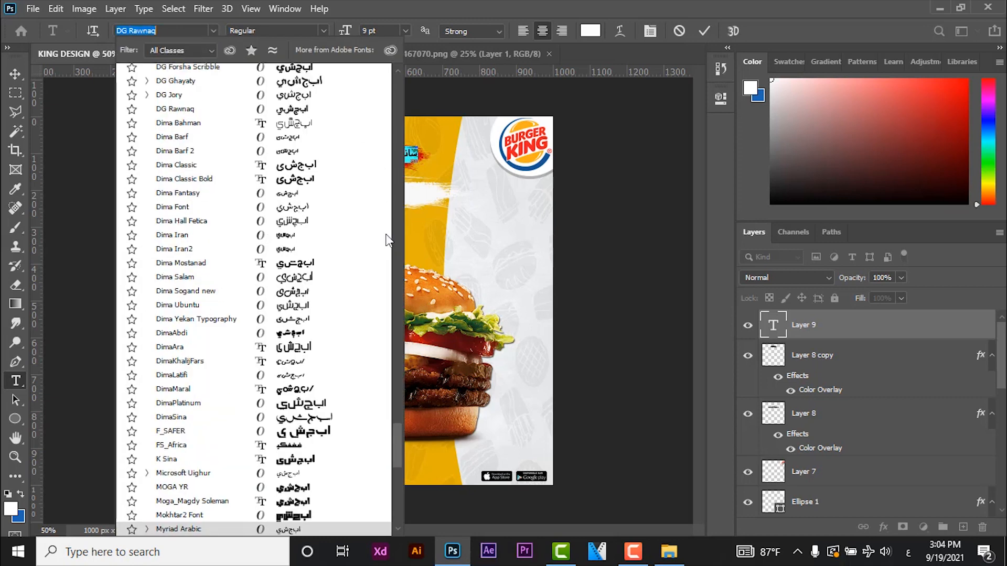
left_click_drag(396, 436, 398, 464)
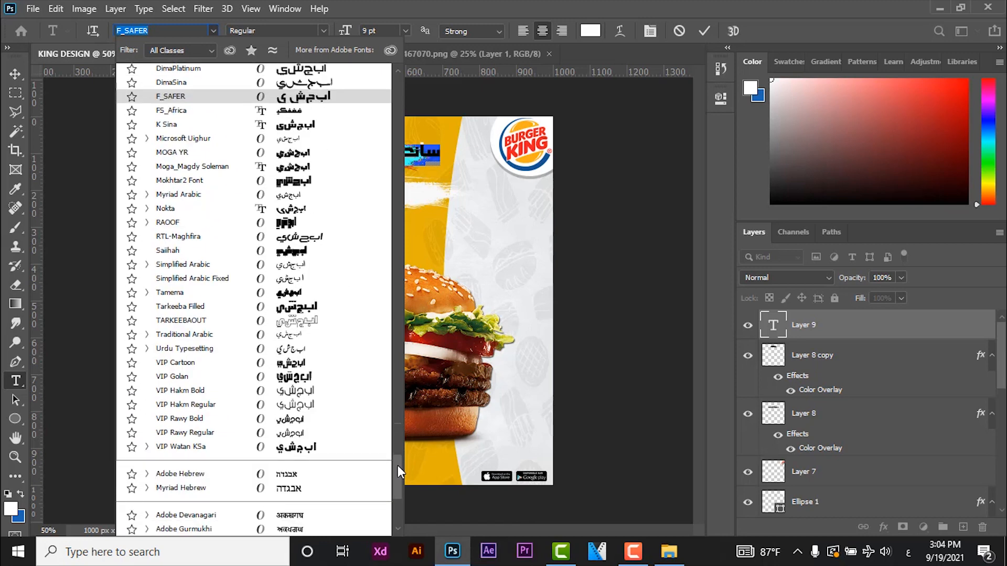
left_click(302, 364)
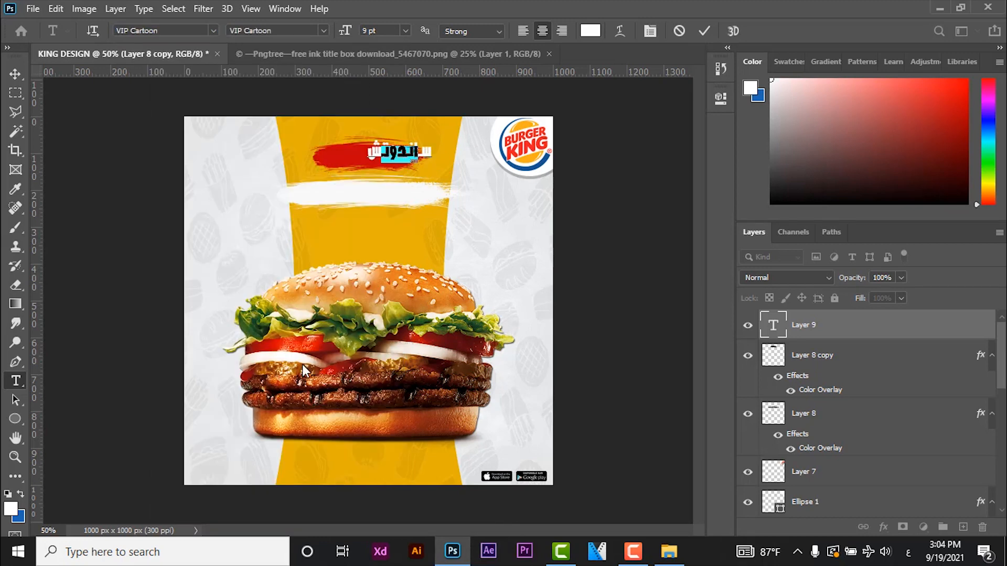
- Set the "ساندوتش" text size to 18 pt and move the text onto the middle of the red stroke
left_click(405, 30)
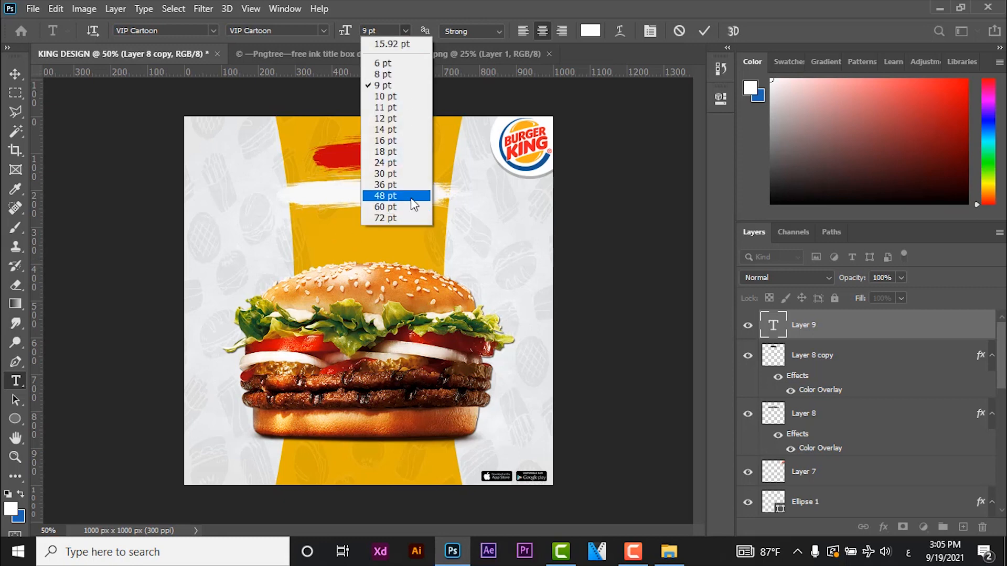
left_click(402, 169)
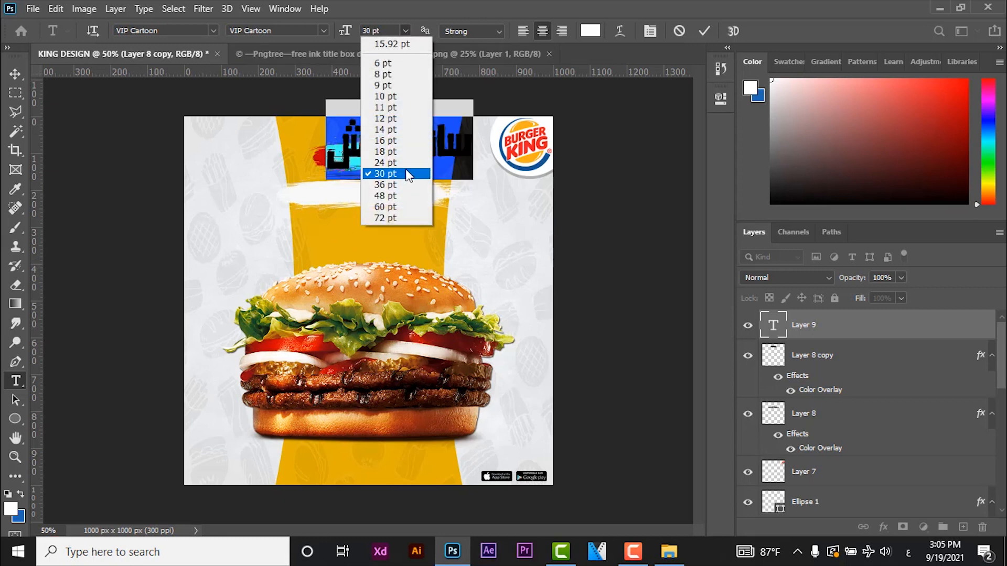
left_click(405, 164)
left_click(406, 31)
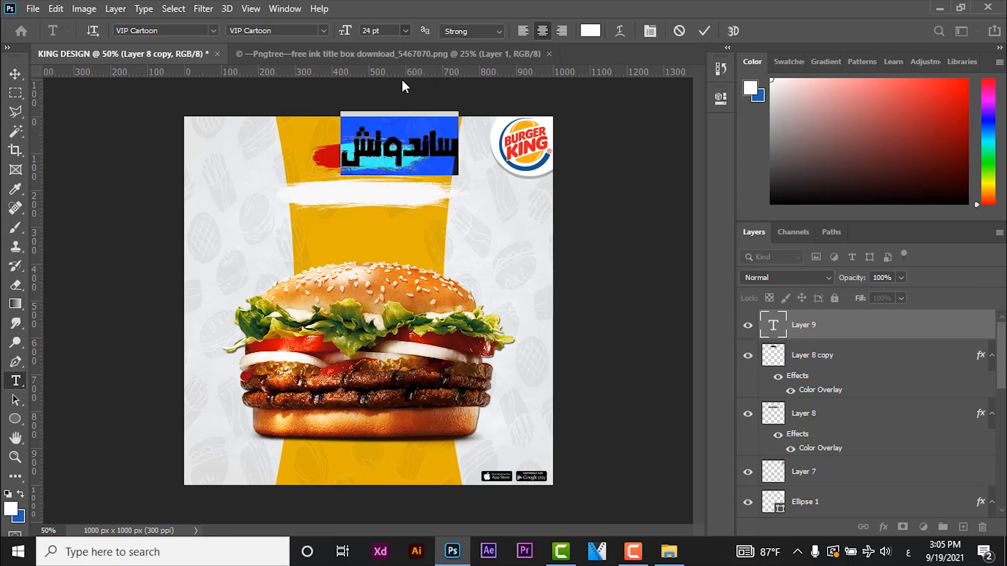
left_click(398, 152)
left_click(16, 74)
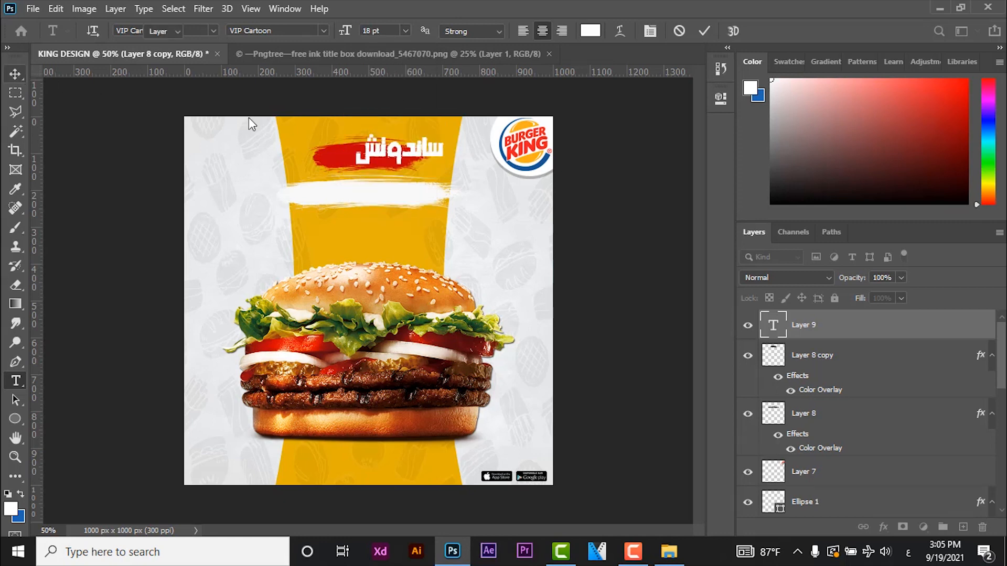
left_click_drag(417, 157, 387, 160)
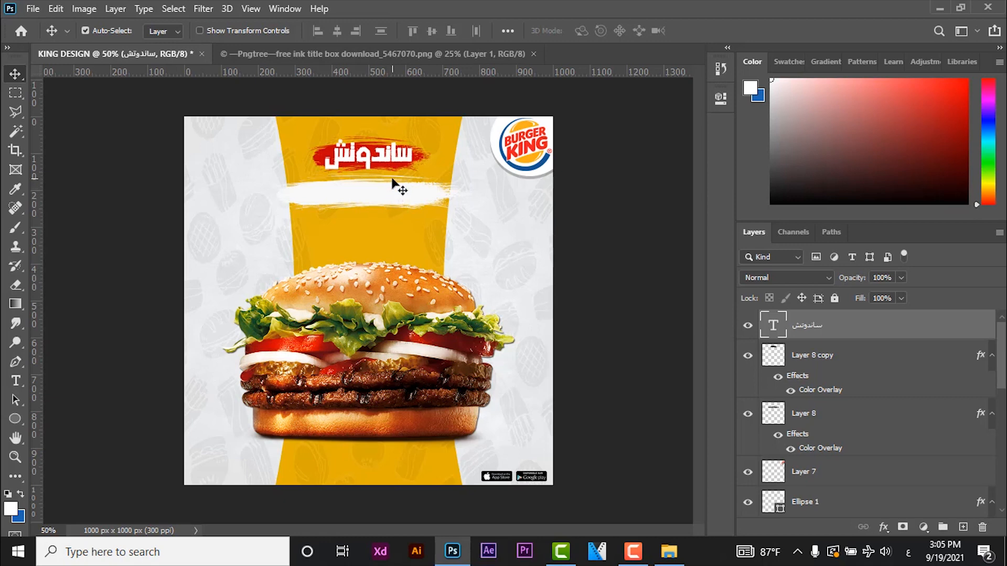
- Change the "ساندوتش" text font to Mokhtar2 Font and nudge the text into place over the red stroke
key("t")
left_click(390, 157)
key("ctrl+a")
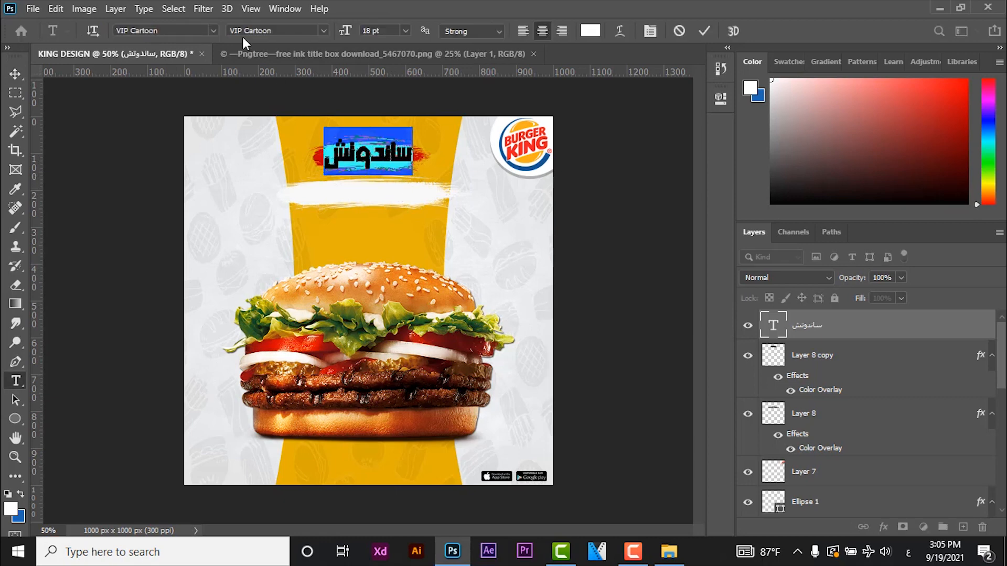
left_click(213, 32)
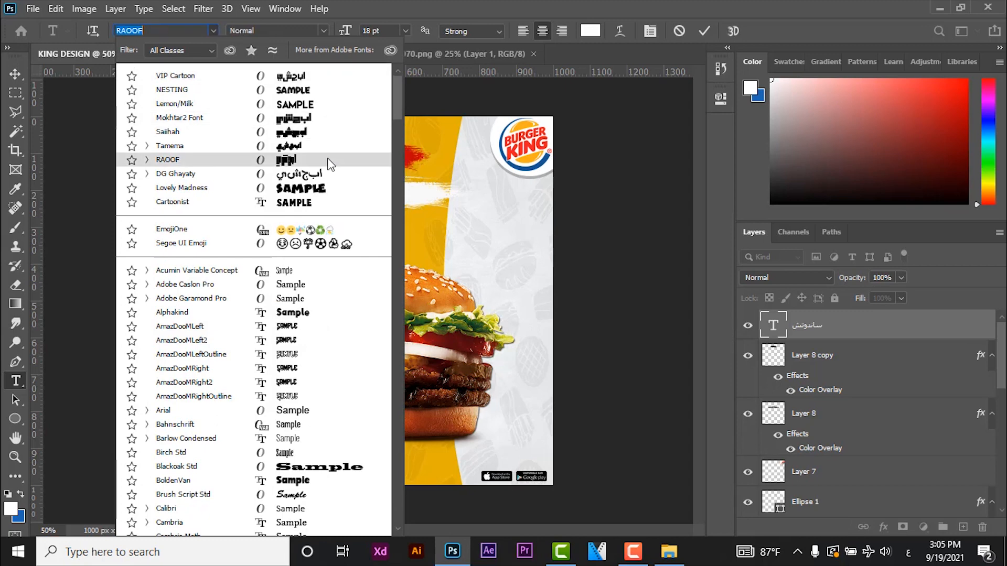
left_click(314, 121)
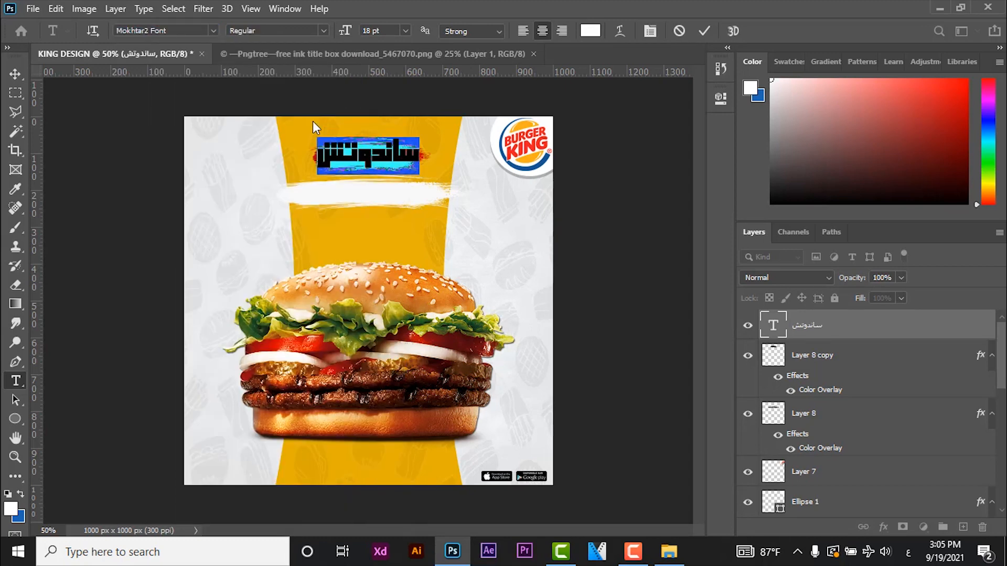
left_click(327, 160)
left_click(15, 74)
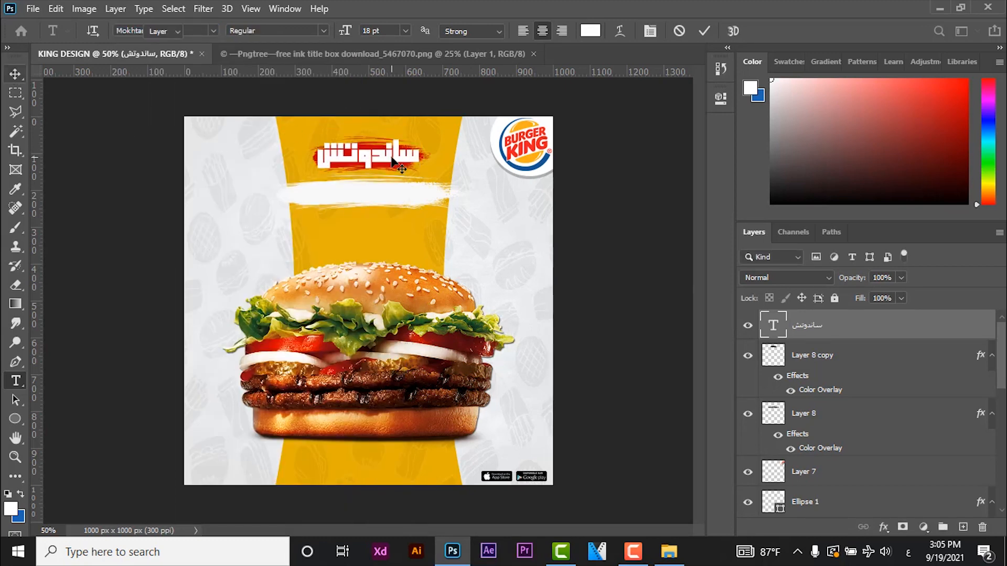
left_click_drag(396, 157, 394, 159)
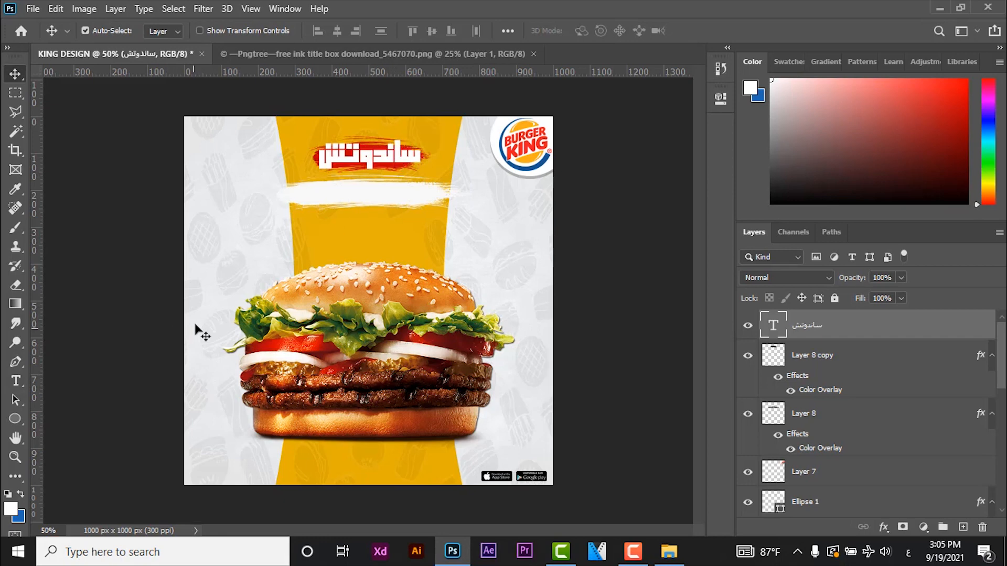
- Add a second text layer reading "محتاج إكيلة" in 18 pt Mokhtar2 Font over the white ink stroke
key("t")
left_click(428, 194)
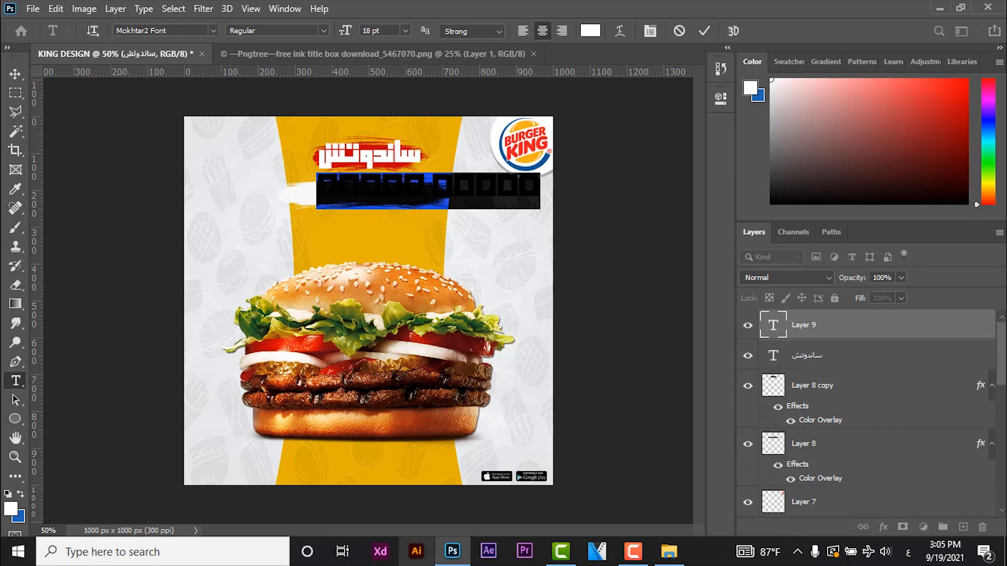
type("از ")
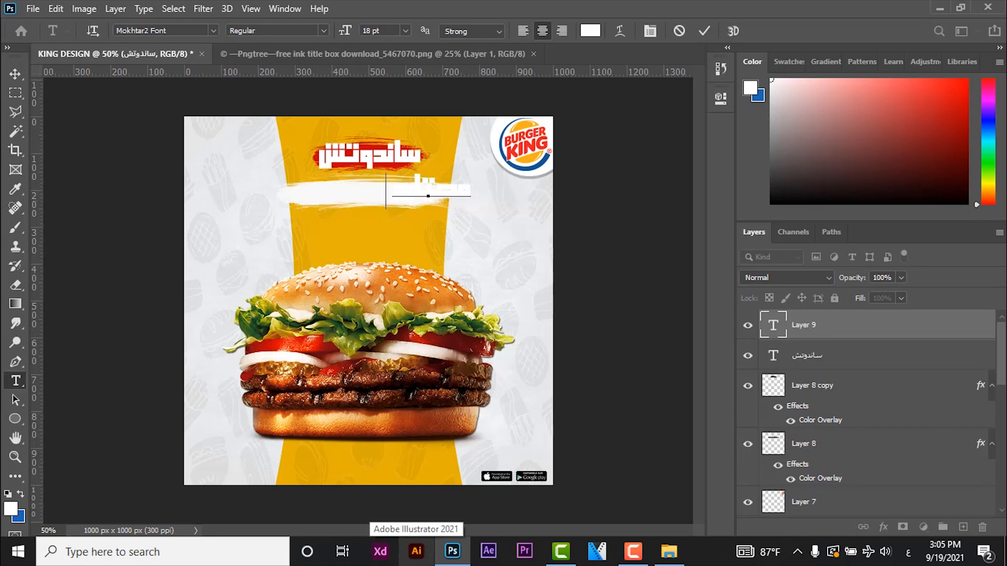
type("ا")
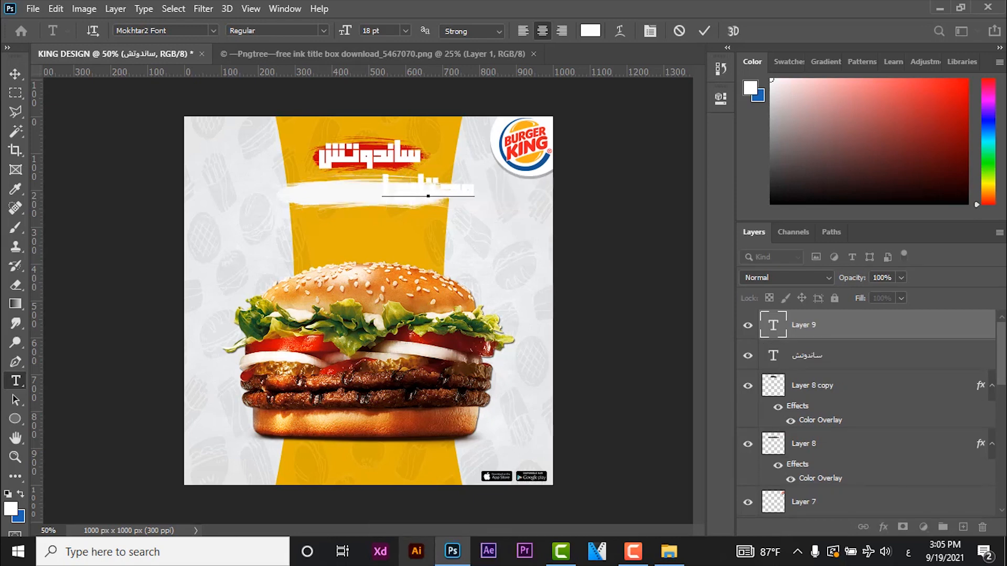
- Colour the "محتاج إكيلة" text red #c30209, sampled from the upper ink stroke
key("ctrl+a")
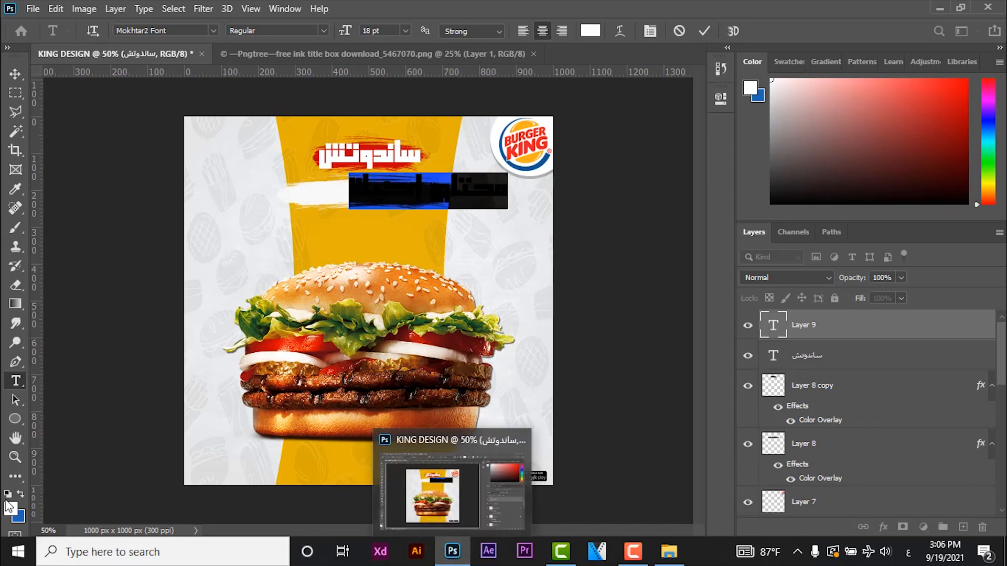
left_click(21, 515)
left_click(391, 161)
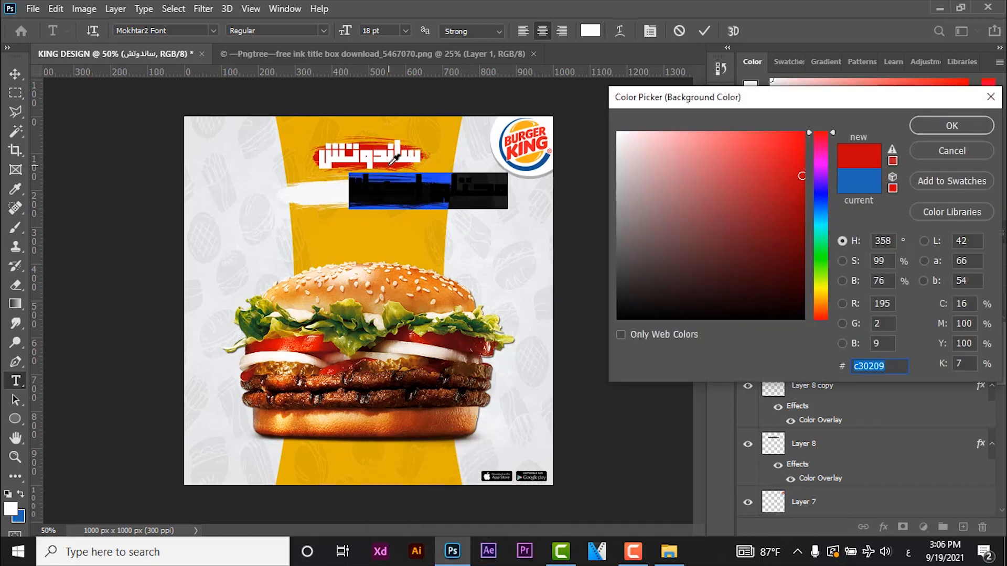
key("Return")
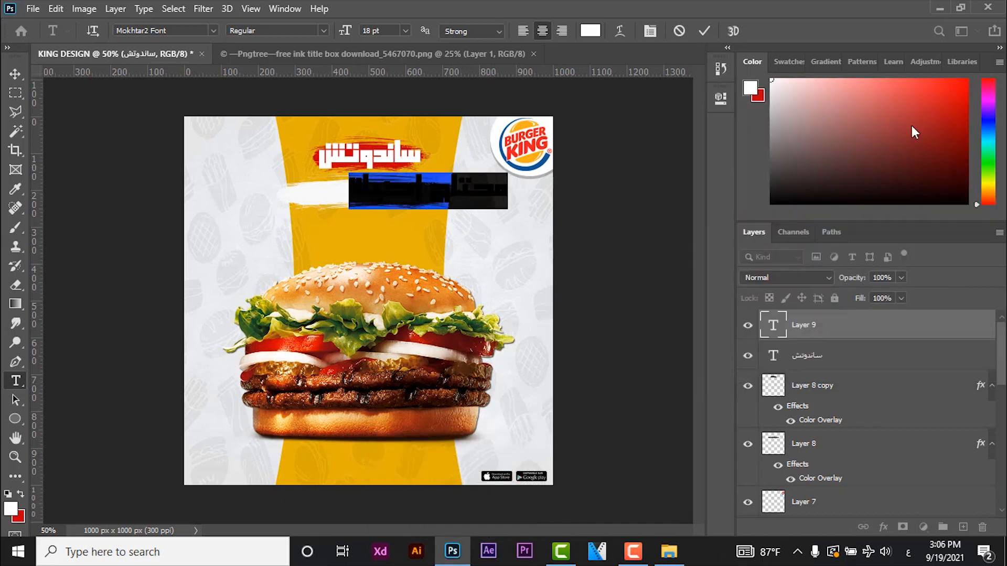
left_click(21, 495)
left_click(15, 74)
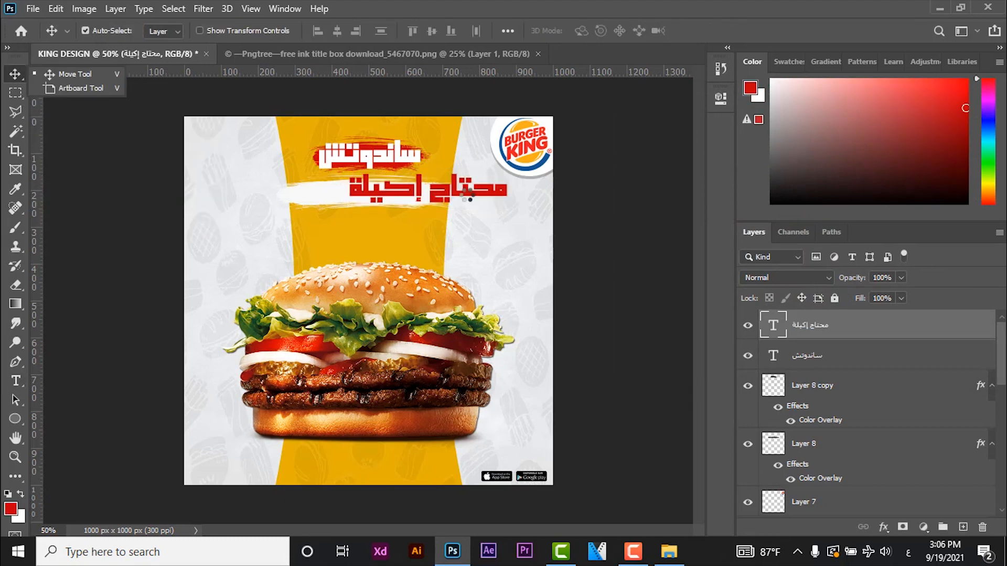
- Centre the "محتاج إكيلة" text over the white stroke and nudge the "ساندوتش" text into line above it
left_click_drag(470, 199, 405, 201)
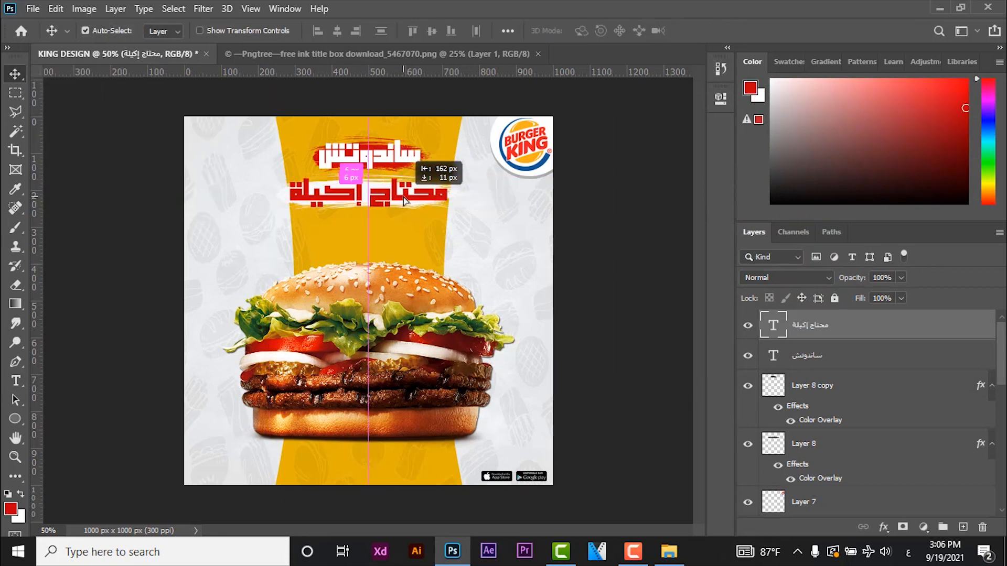
left_click(388, 162)
key("ctrl+t")
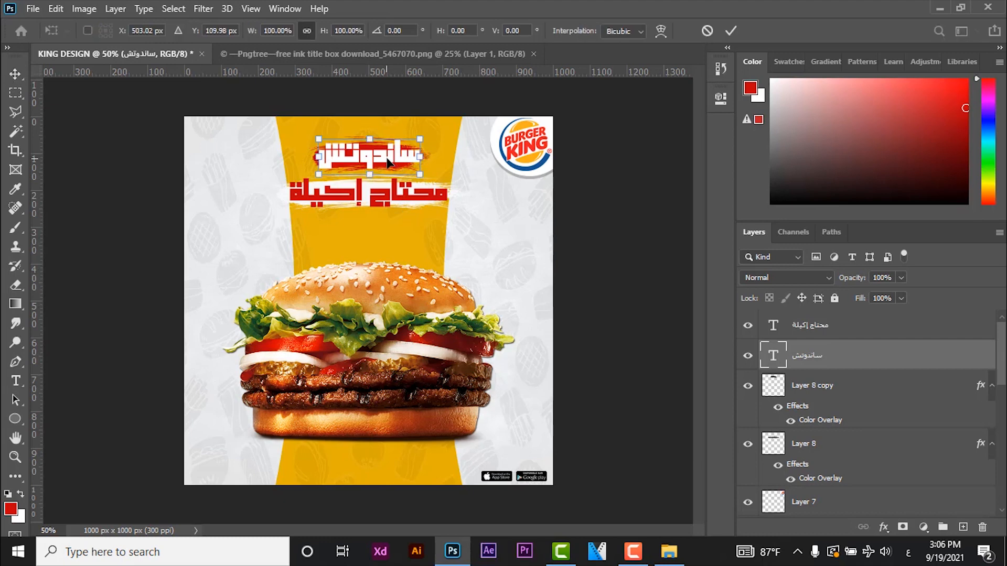
key("Return")
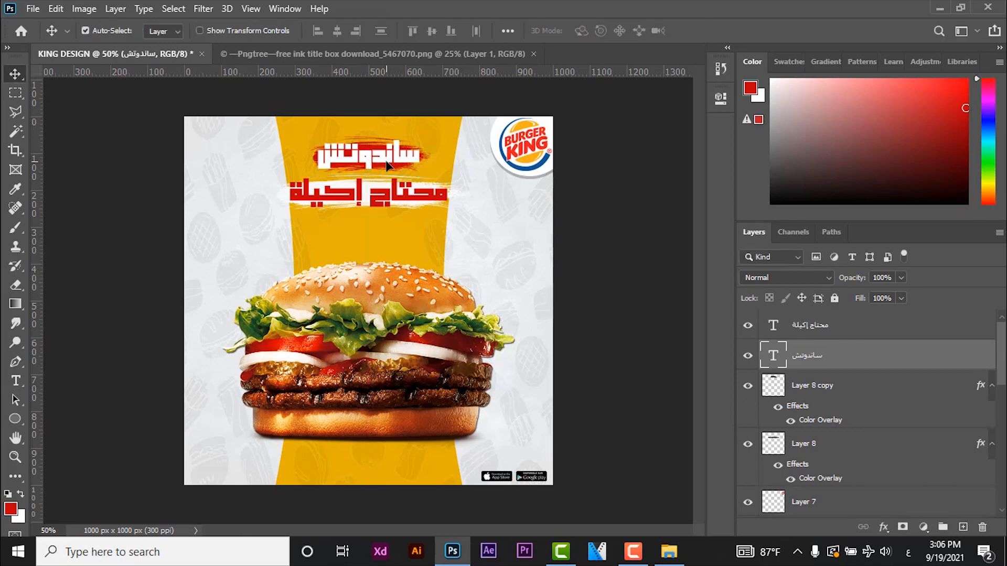
- Duplicate both text layers, placing the "ساندوتش" copy beneath its original in the layer order
key("ctrl+j")
left_click_drag(844, 363, 845, 397)
left_click(866, 330)
key("ctrl+j")
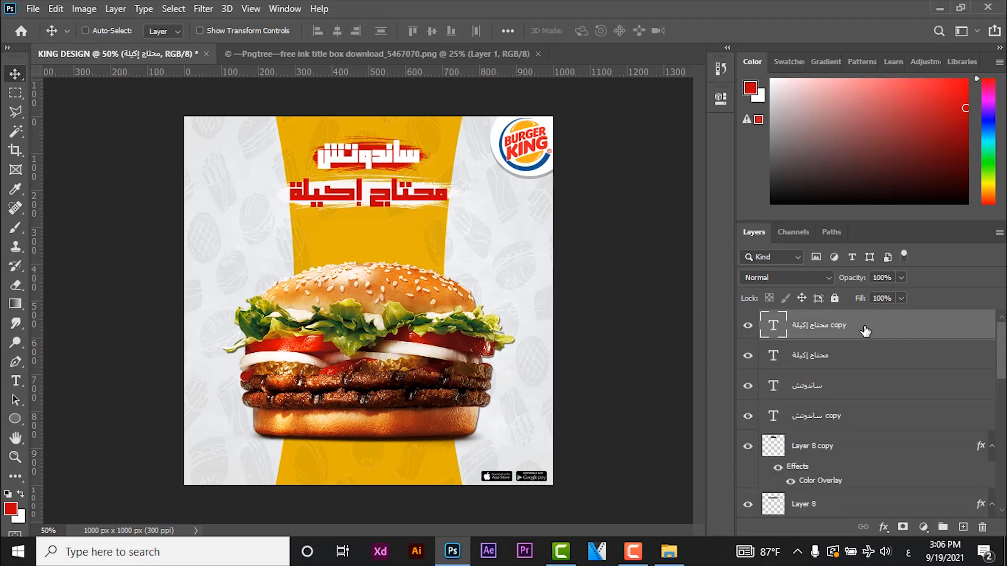
- Place the "محتاج إكيلة" copy beneath its original in the layer order and give it a near-black Color Overlay, hex 1010
left_click_drag(866, 330, 869, 362)
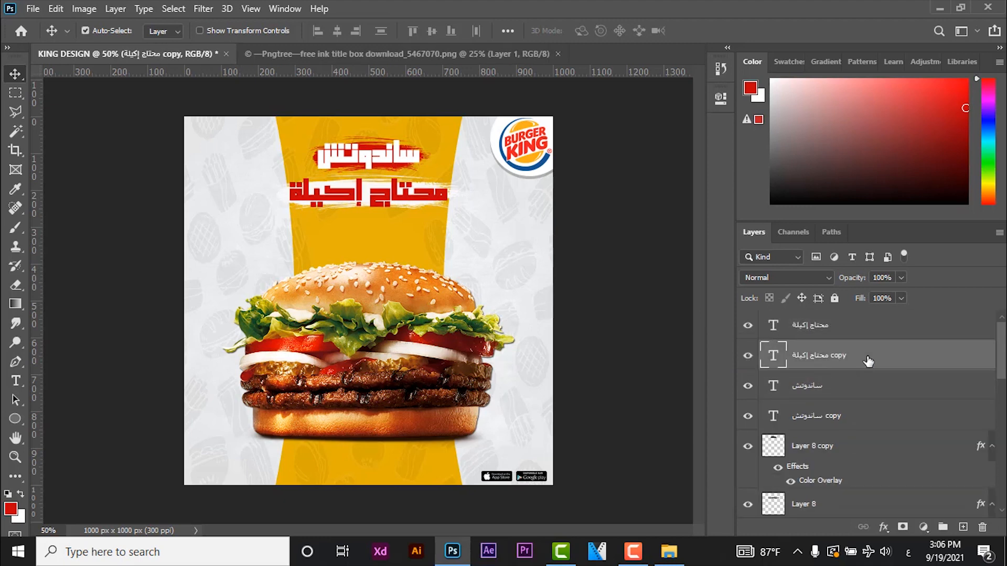
double_click(868, 361)
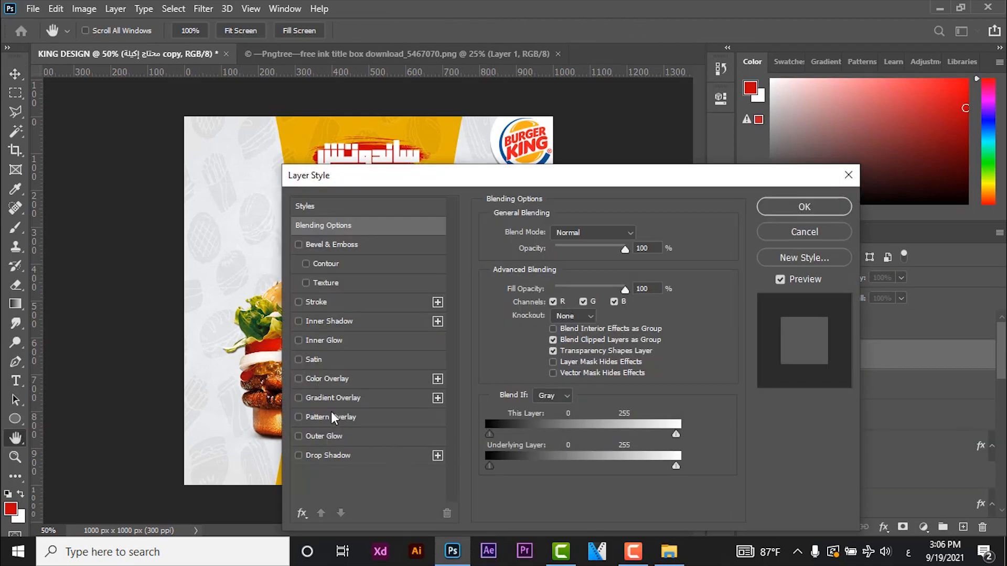
left_click(327, 378)
left_click(636, 234)
type("1010")
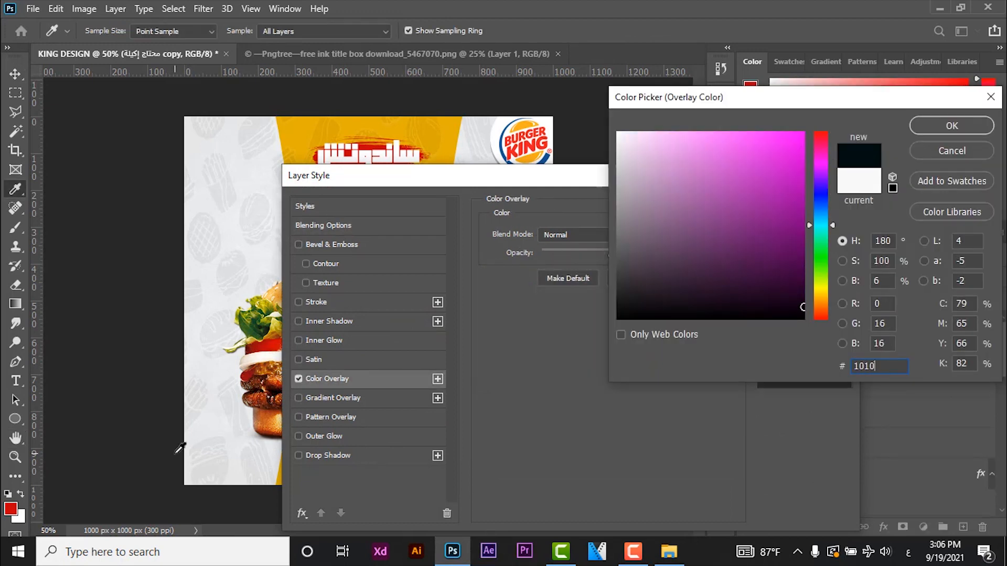
key("Return")
key("Return")
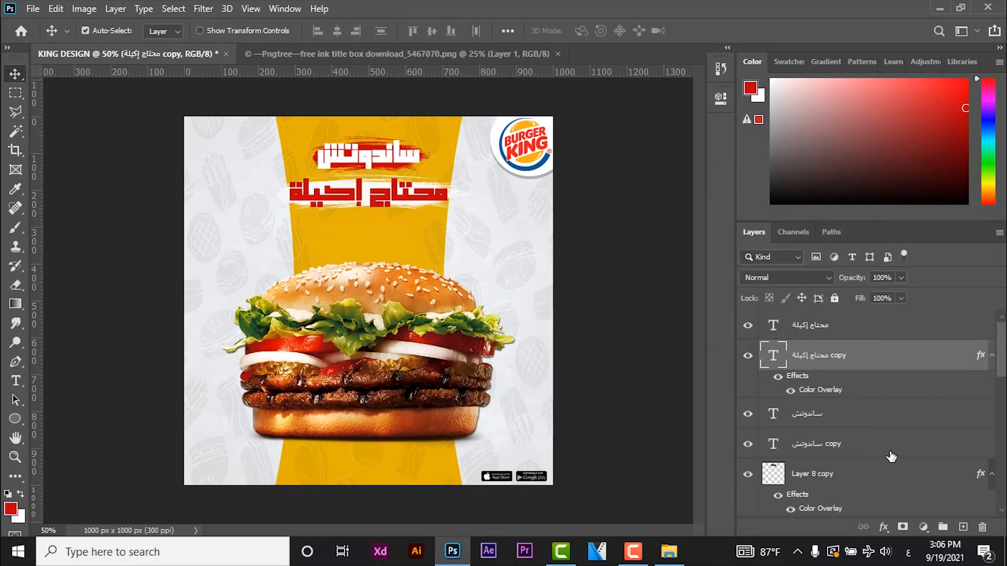
- Apply a dark Color Overlay to the "ساندوتش" copy as well
left_click(892, 456)
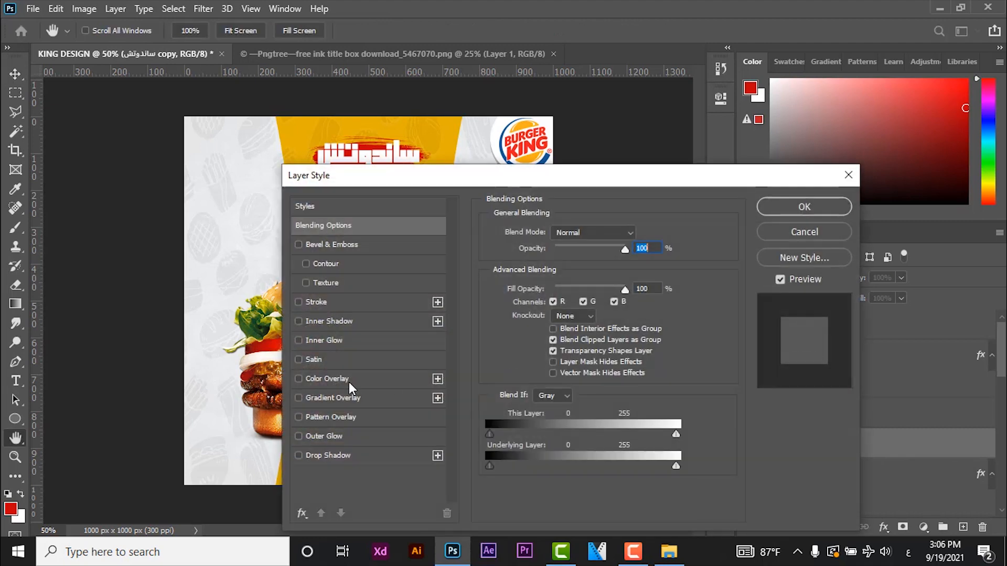
left_click(349, 381)
left_click(794, 203)
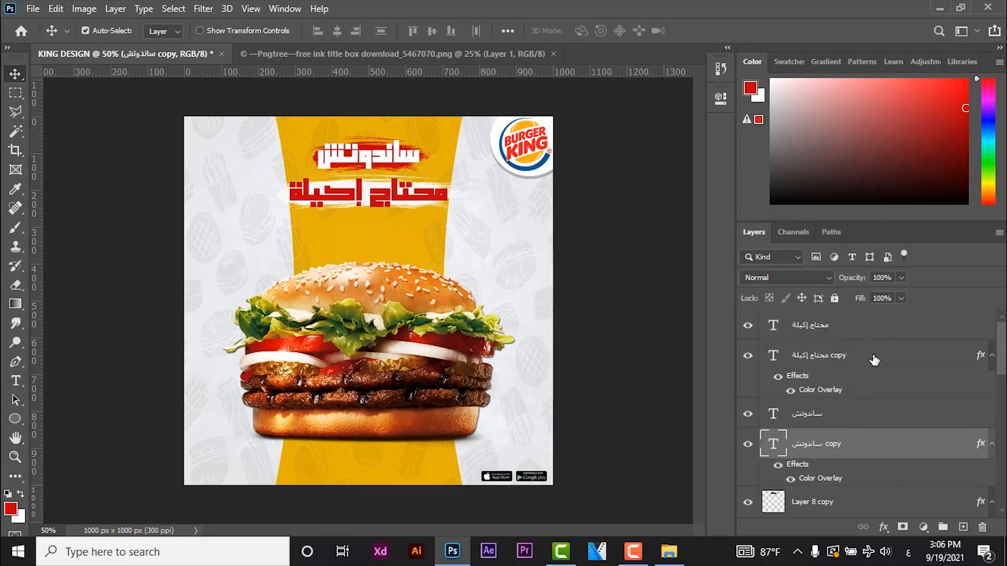
- Nudge both dark text copies together a few pixels left and down as offset shadows, and select the original "محتاج إكيلة" layer
left_click(874, 360, "ctrl")
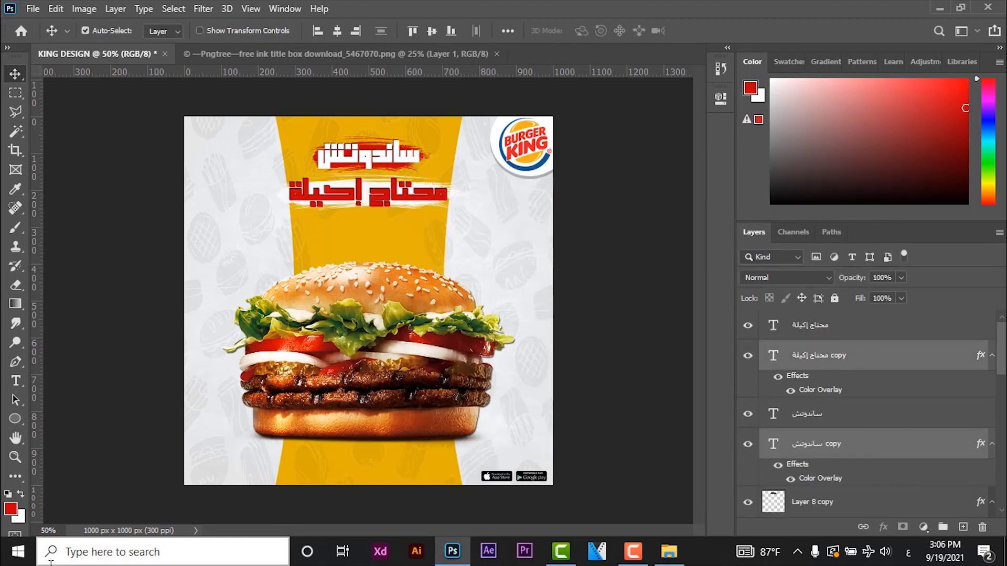
key("Left")
key("Left")
key("Down")
key("Down")
key("Left")
key("Left")
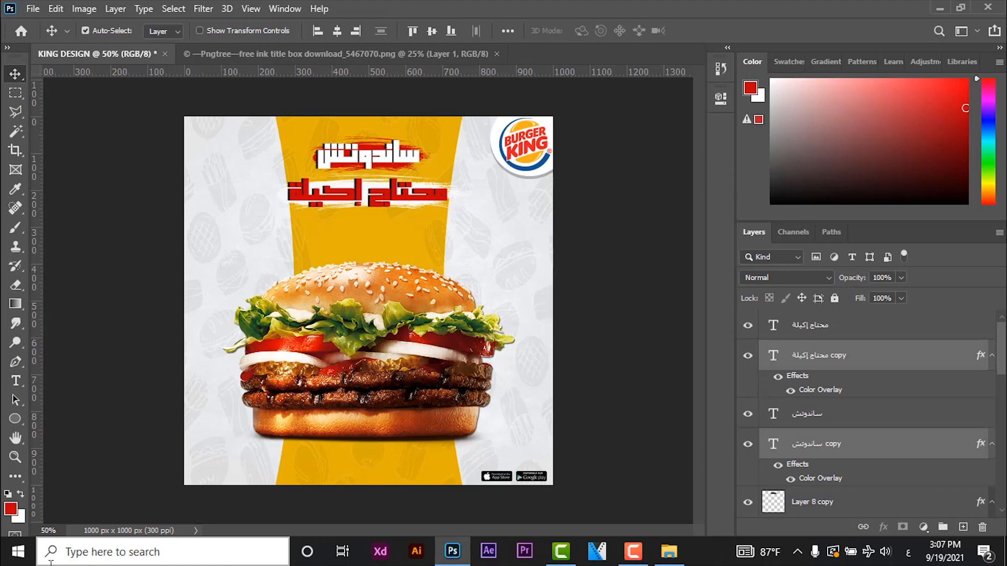
key("Down")
left_click(884, 335)
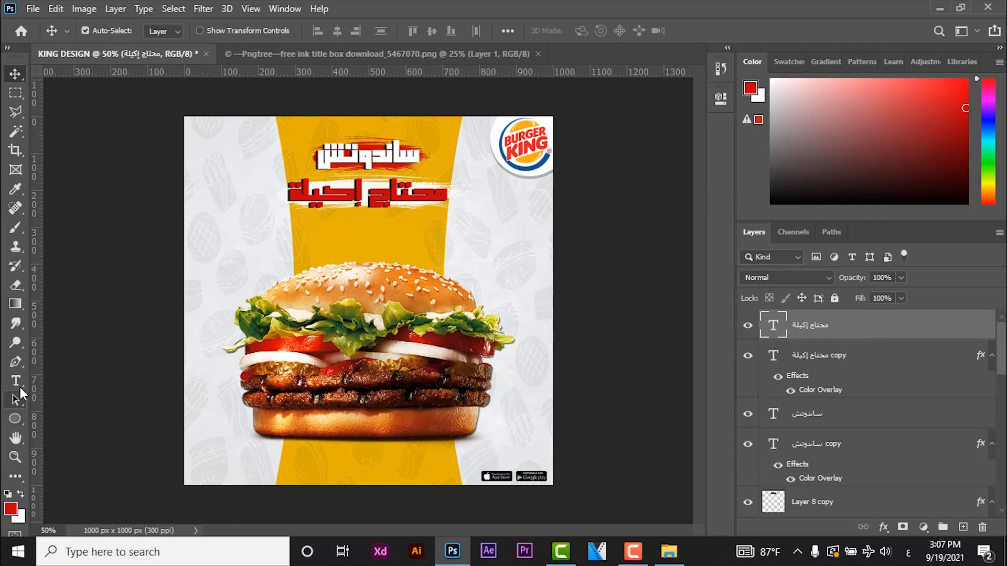
- Add the text "حمل التطبيق من هنا" in red near the design's lower-right corner, above the store badges
left_click(16, 381)
left_click(537, 437)
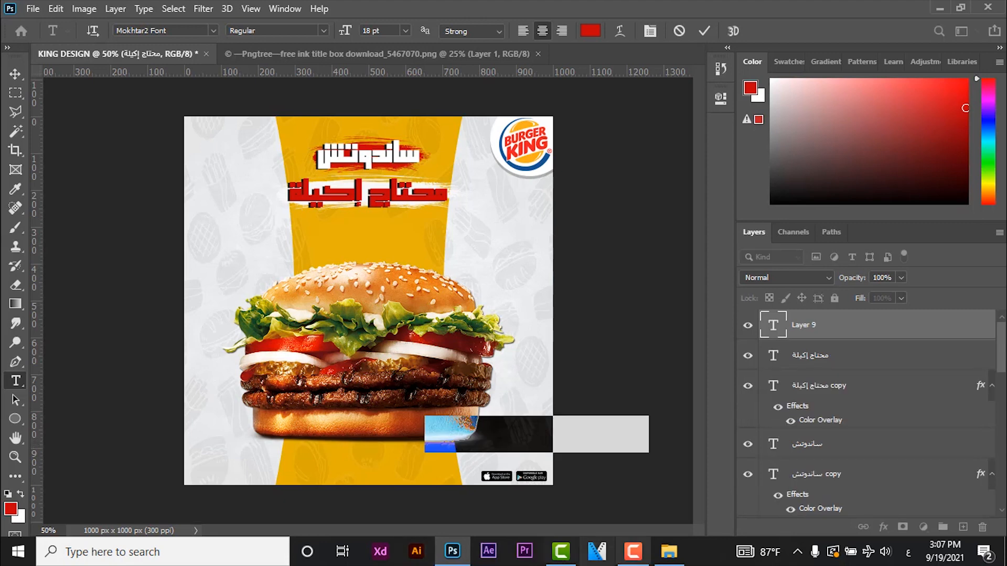
type("حمل الت")
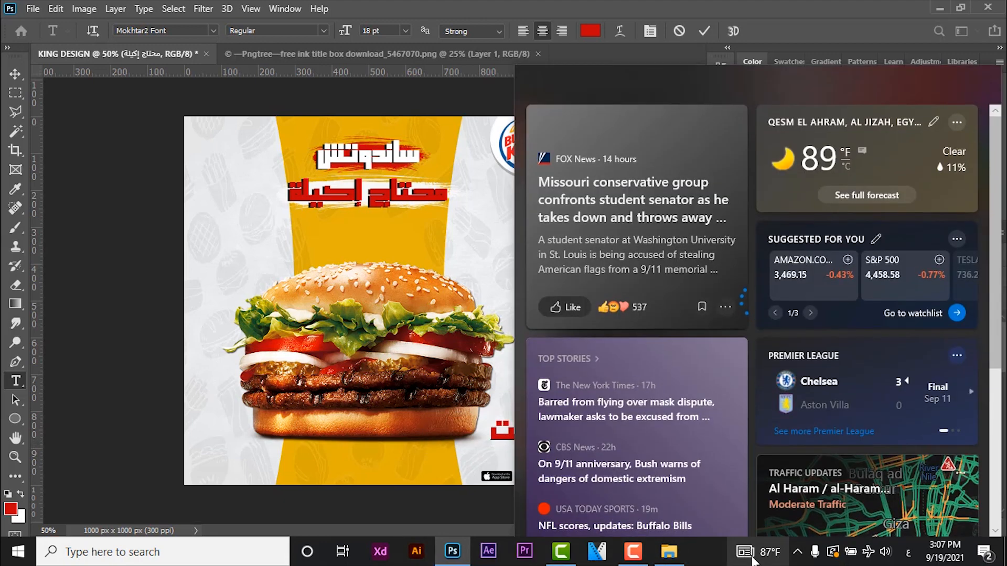
type("طبيق")
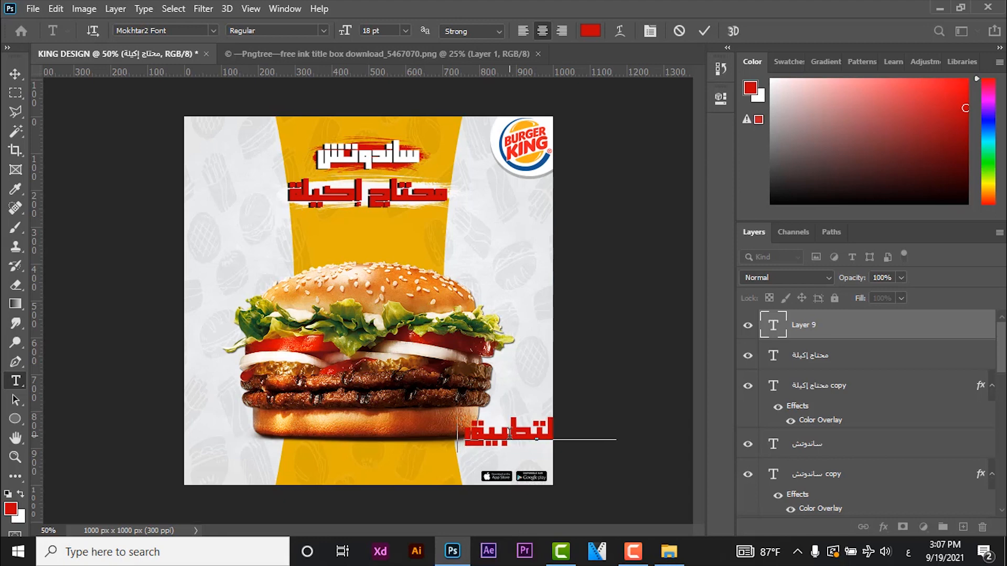
type(" من هنا")
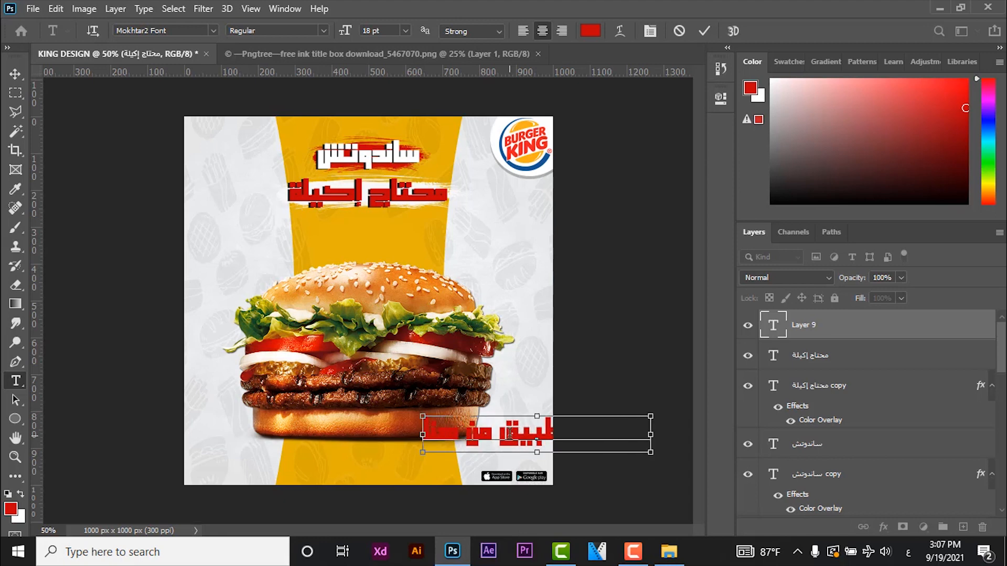
- Reduce the whole "حمل التطبيق من هنا" text to 6 pt
key("ctrl+a")
left_click(405, 30)
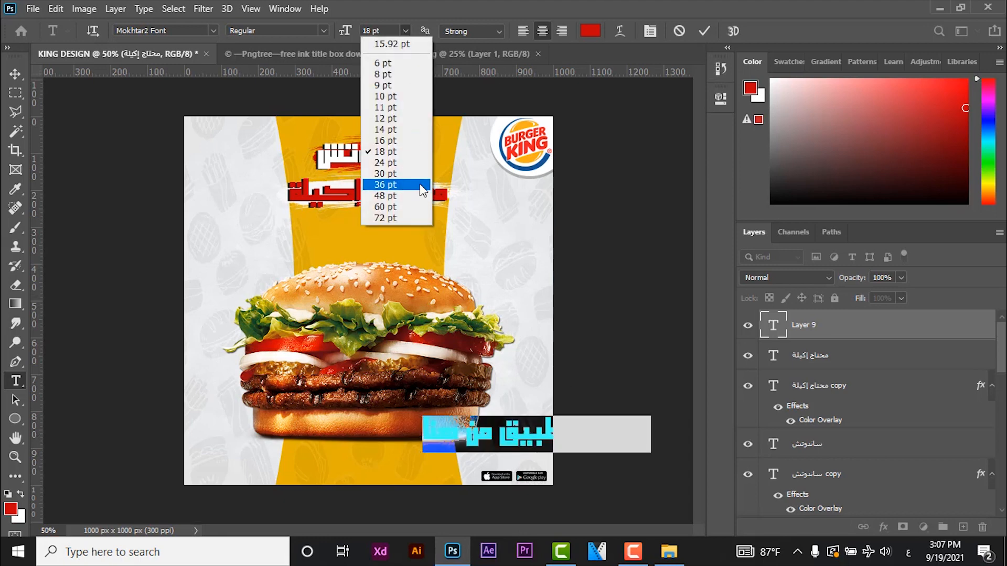
left_click(412, 104)
left_click(406, 30)
left_click(404, 81)
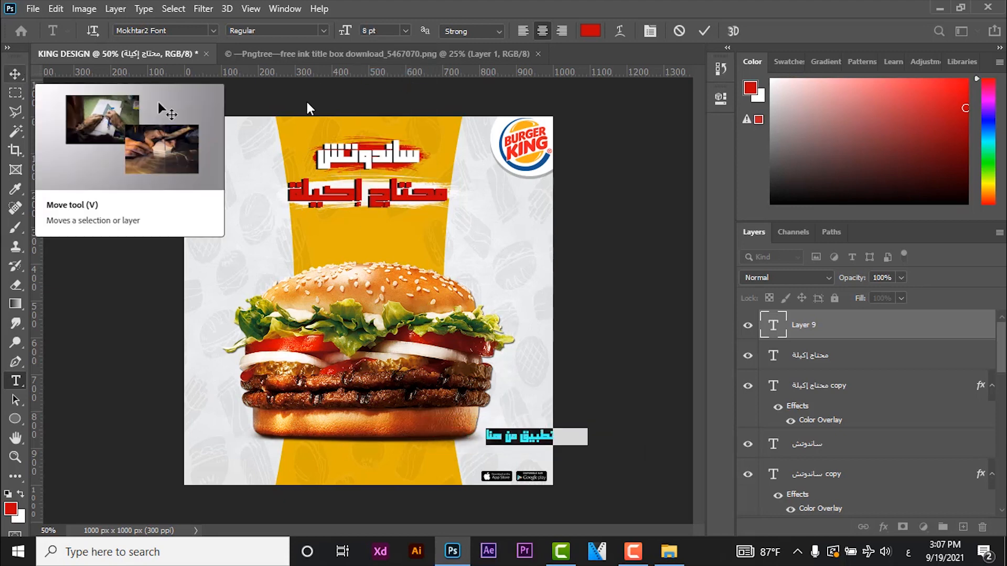
left_click(406, 30)
left_click(404, 66)
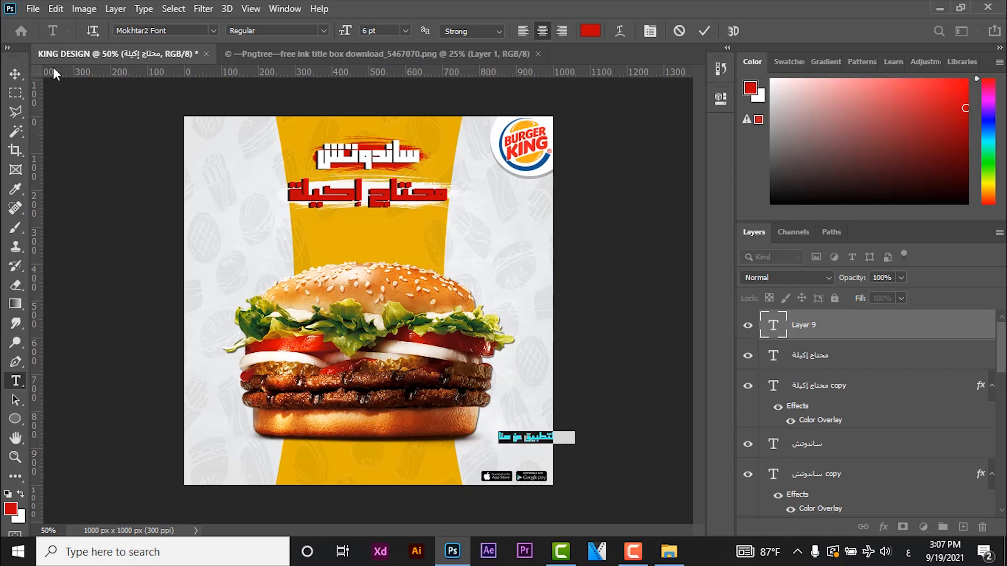
- Place the "حمل التطبيق من هنا" text directly above the store badges, narrow it to about 87% width and nudge it down slightly
left_click(15, 74)
left_click_drag(533, 439, 477, 462)
key("ctrl+t")
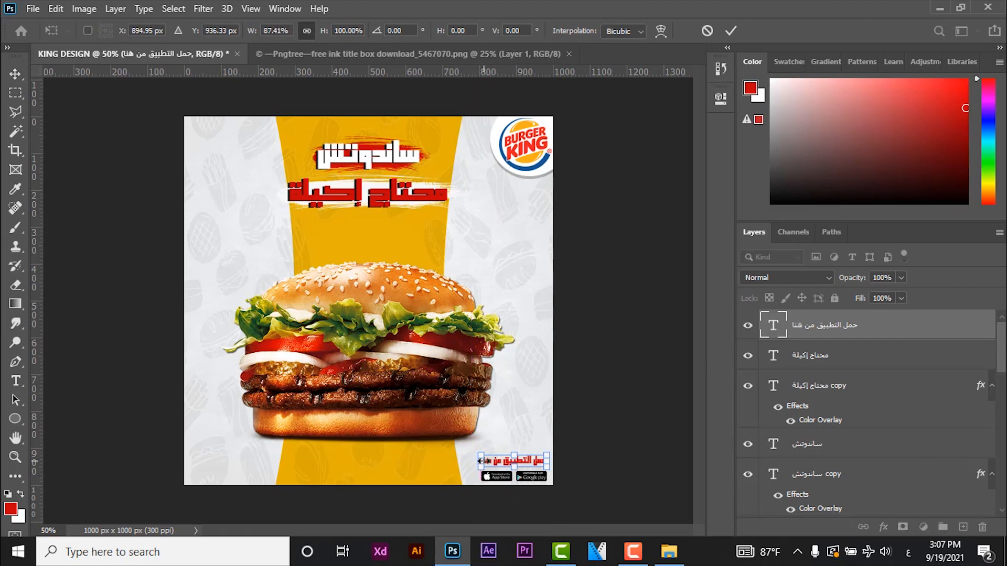
key("Return")
key("Down")
key("Down")
key("Down")
key("Down")
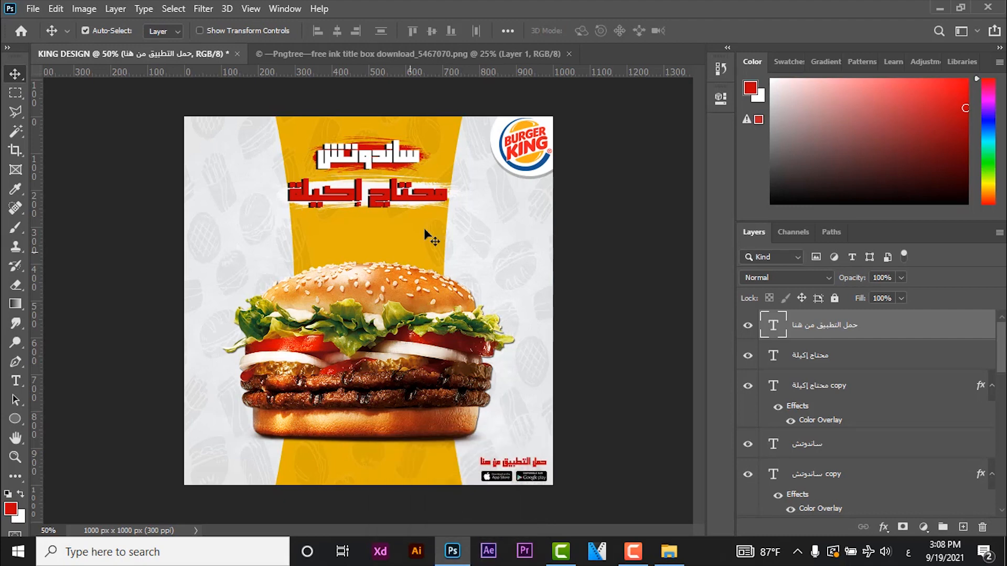
- Duplicate the white ink stroke on Layer 8, shrink the copy and fit it into the design's lower-left corner, slightly past the left edge
scroll(999, 389, "down", 1)
scroll(999, 389, "down", 2)
left_click(831, 458)
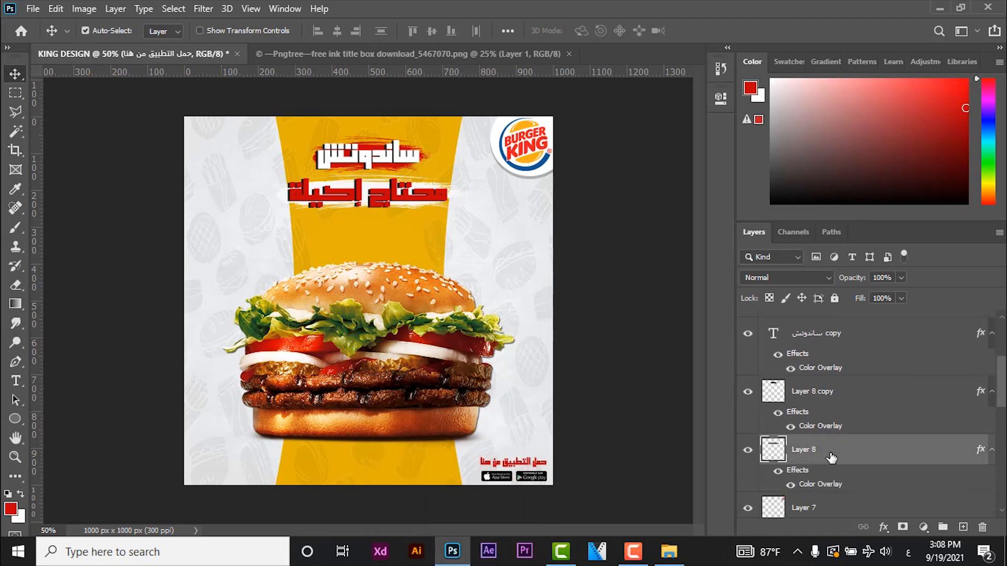
key("ctrl+j")
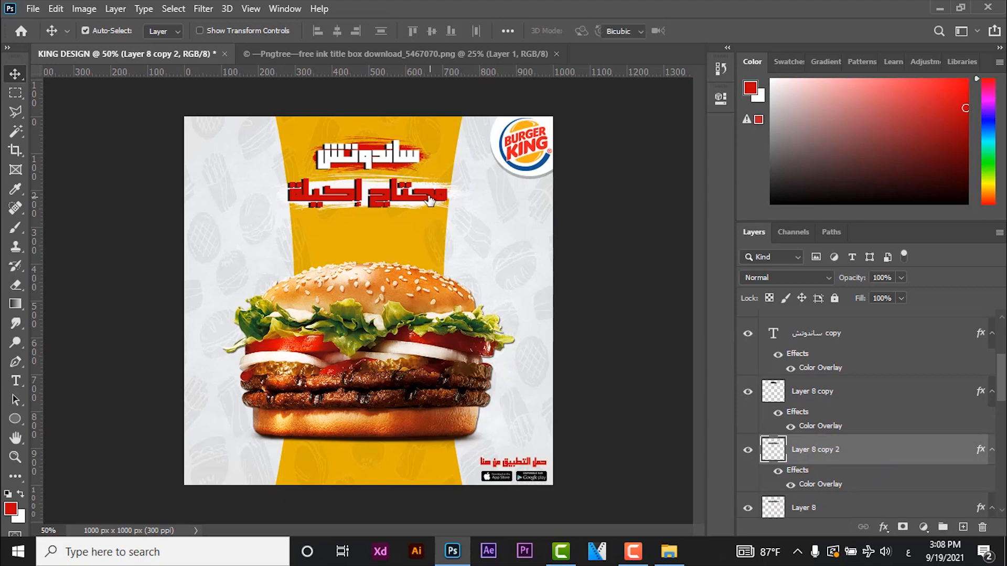
key("ctrl+t")
mouse_move(356, 227)
left_mouse_down()
mouse_move(390, 357)
mouse_move(343, 470)
mouse_move(278, 466)
mouse_move(306, 465)
left_mouse_up()
left_click_drag(246, 444, 246, 446)
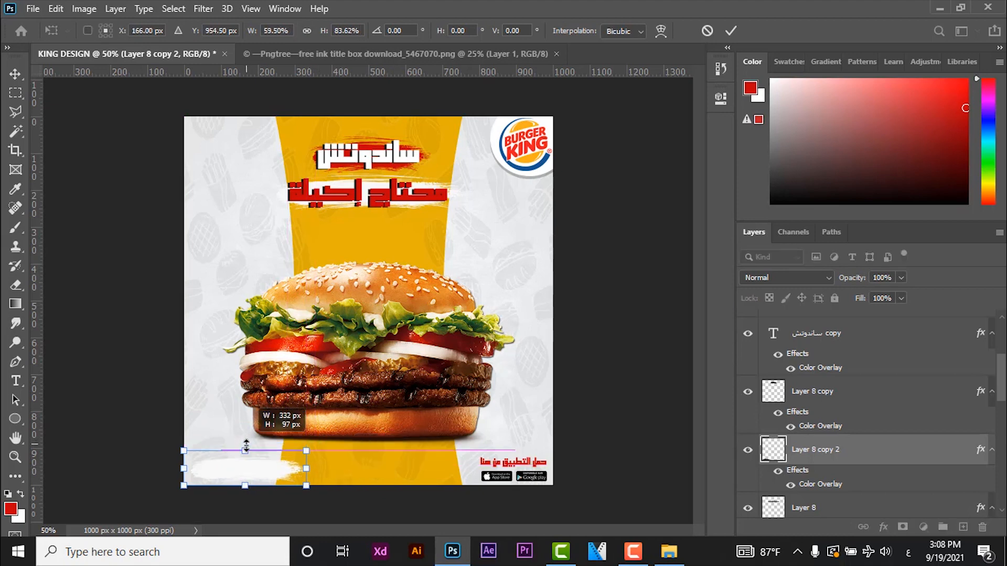
left_click_drag(308, 469, 297, 470)
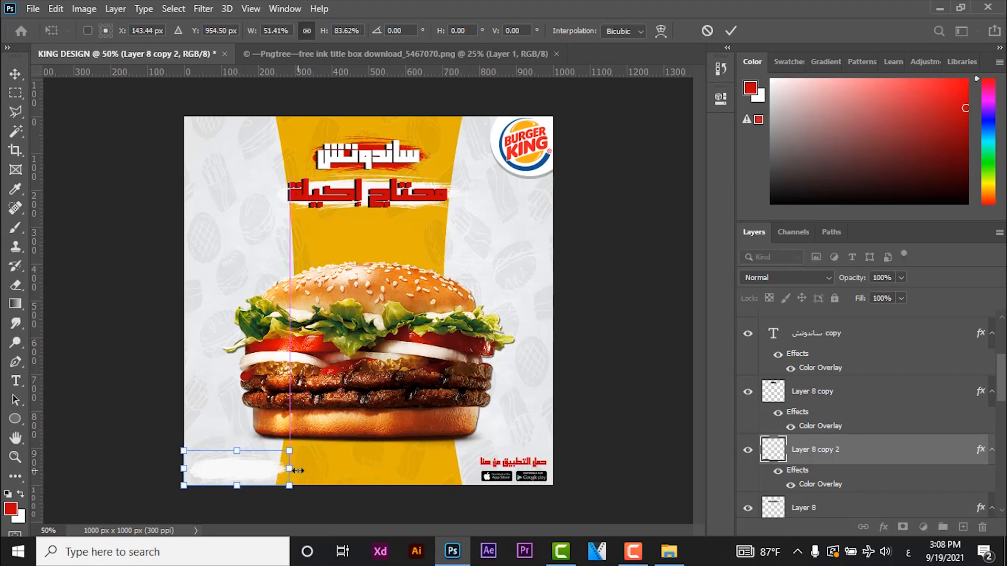
left_click_drag(184, 468, 175, 468)
key("Return")
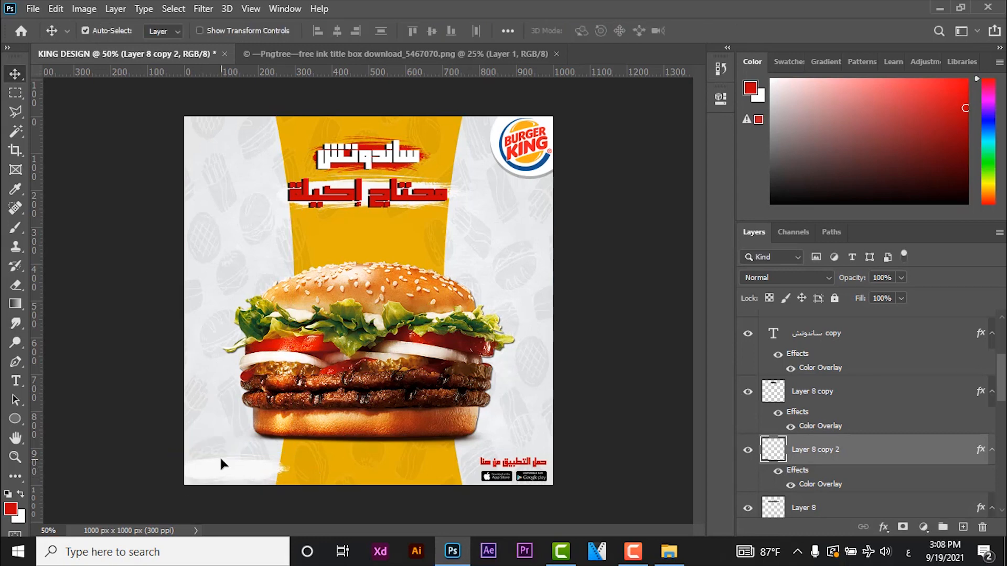
- Change the corner ink stroke's Color Overlay to red, hex c30209
double_click(810, 486)
left_click(764, 231)
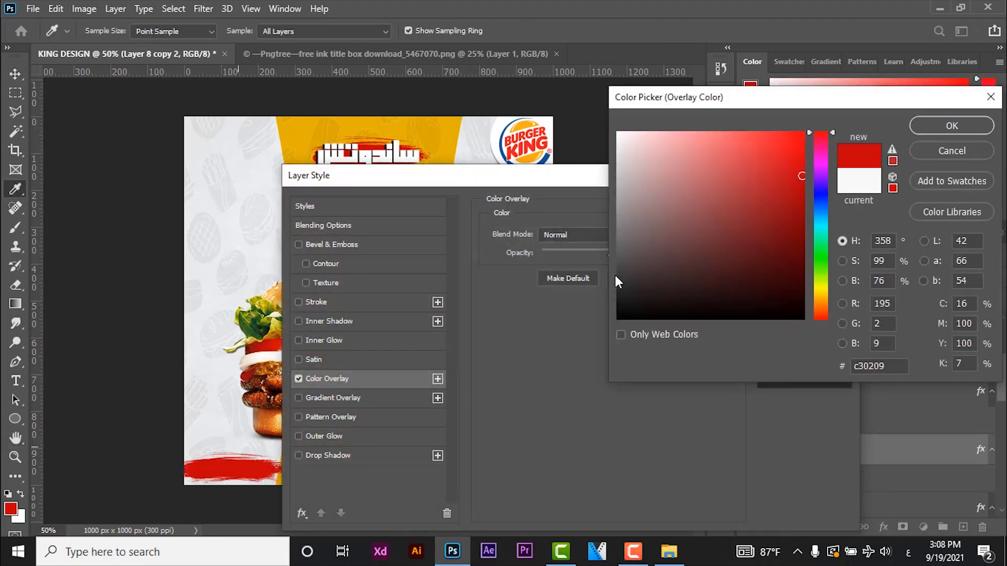
left_click(952, 126)
left_click(824, 208)
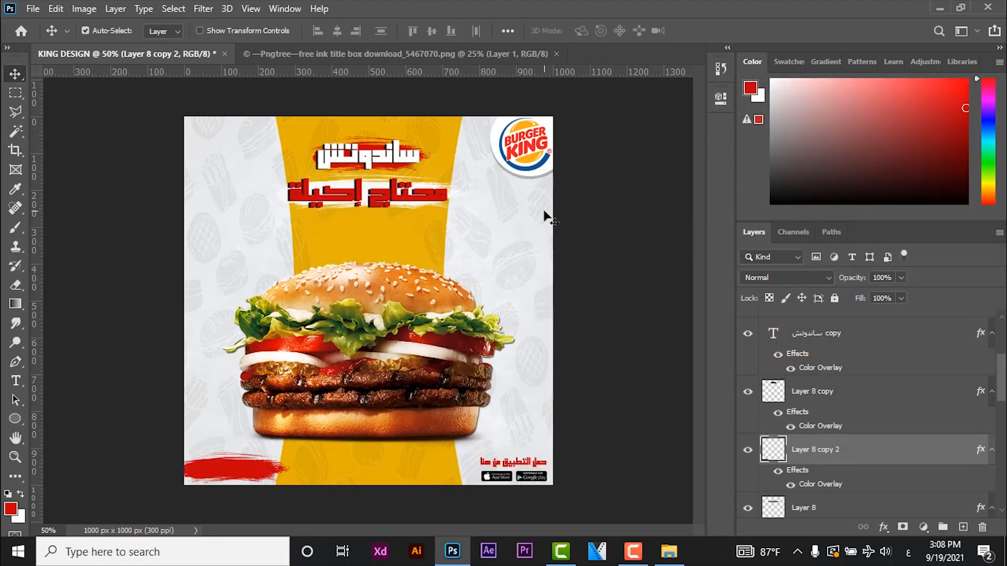
- Nudge the red corner stroke down and narrow it to about 97% of its width
key("Down")
key("Down")
key("Down")
key("Down")
key("Down")
key("Down")
key("Down")
key("Down")
key("Down")
key("Down")
key("Down")
key("Down")
key("Down")
key("Down")
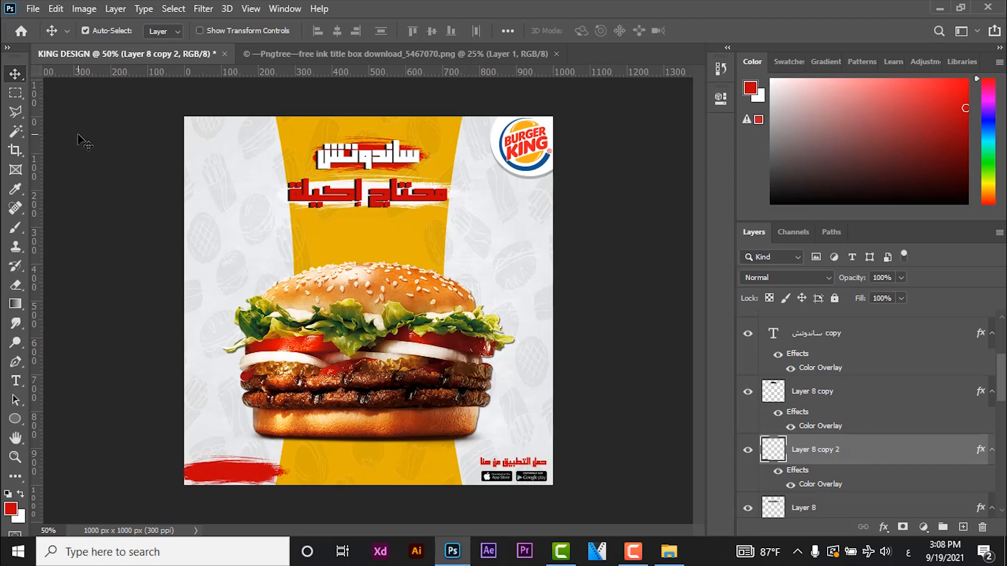
key("ctrl+t")
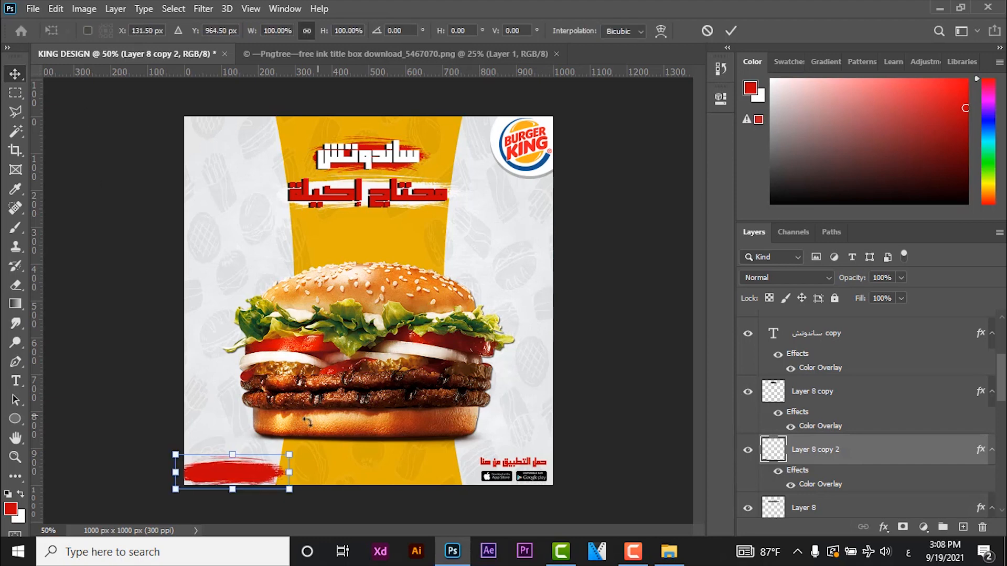
left_click_drag(291, 471, 284, 471)
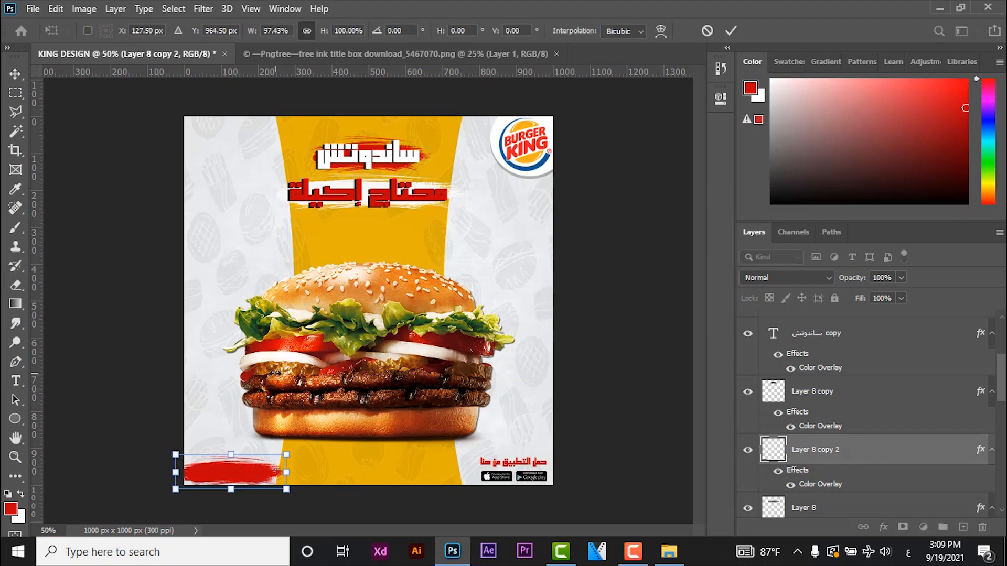
key("Return")
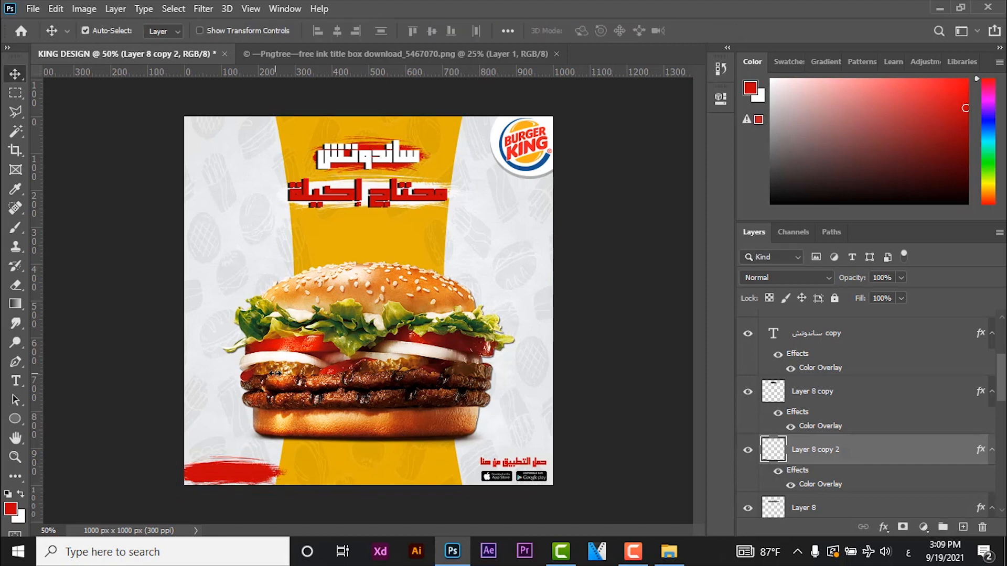
- Add the restaurant's hotline number as white text on the red corner stroke
left_click(20, 495)
left_click(15, 381)
left_click(235, 473)
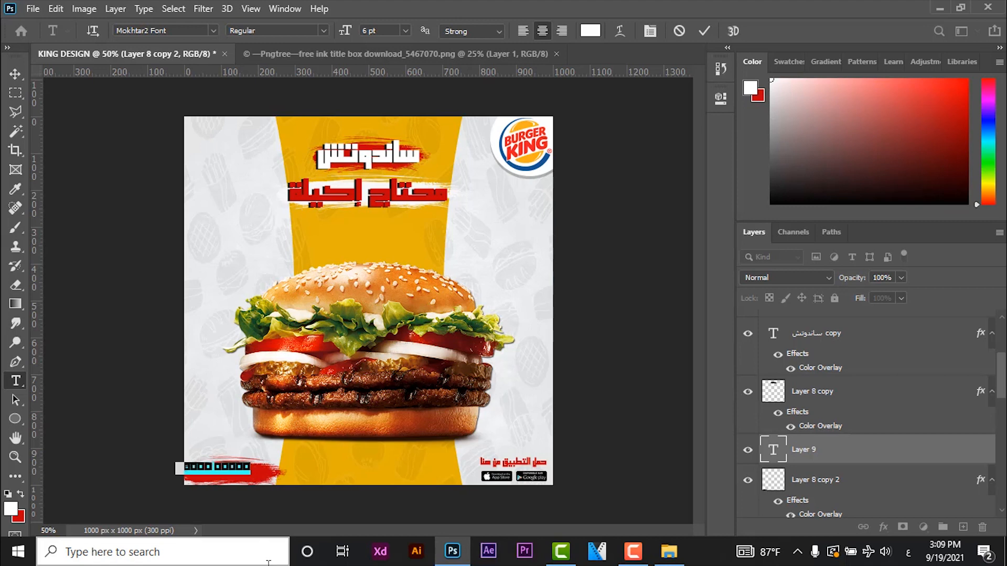
key("BackSpace")
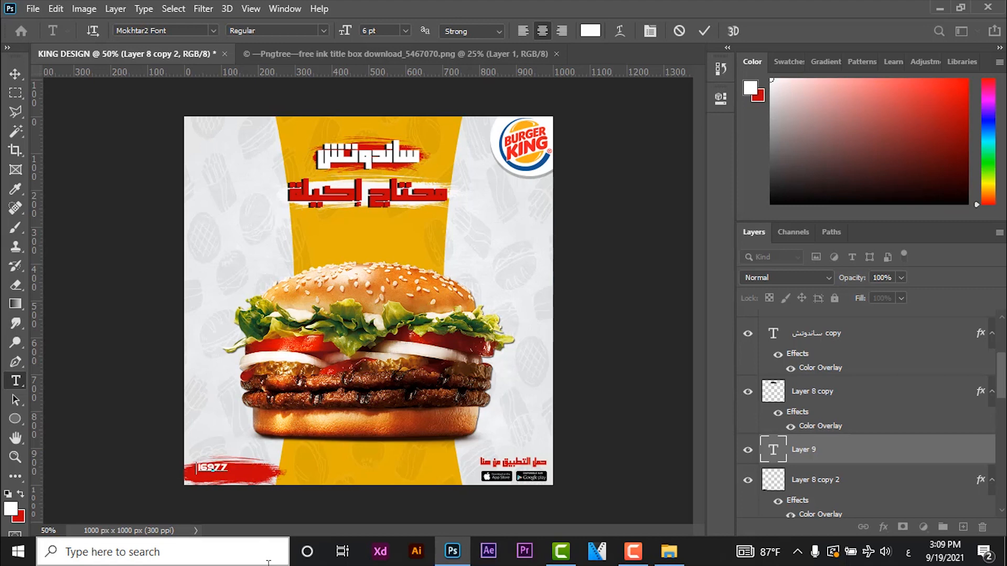
- Enlarge the hotline number to 10 pt and move it down onto the middle of the red stroke
key("ctrl+a")
left_click(405, 30)
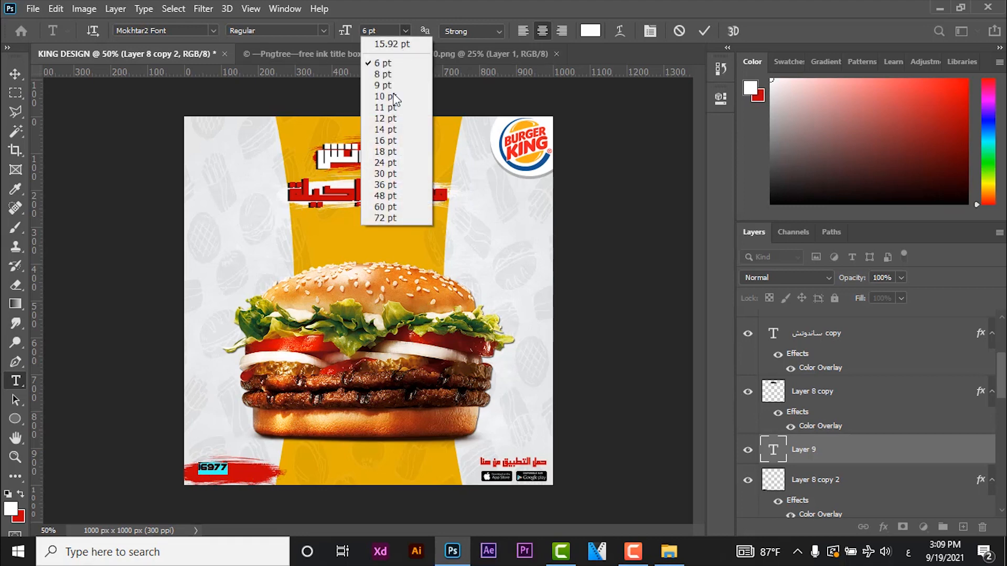
left_click(395, 96)
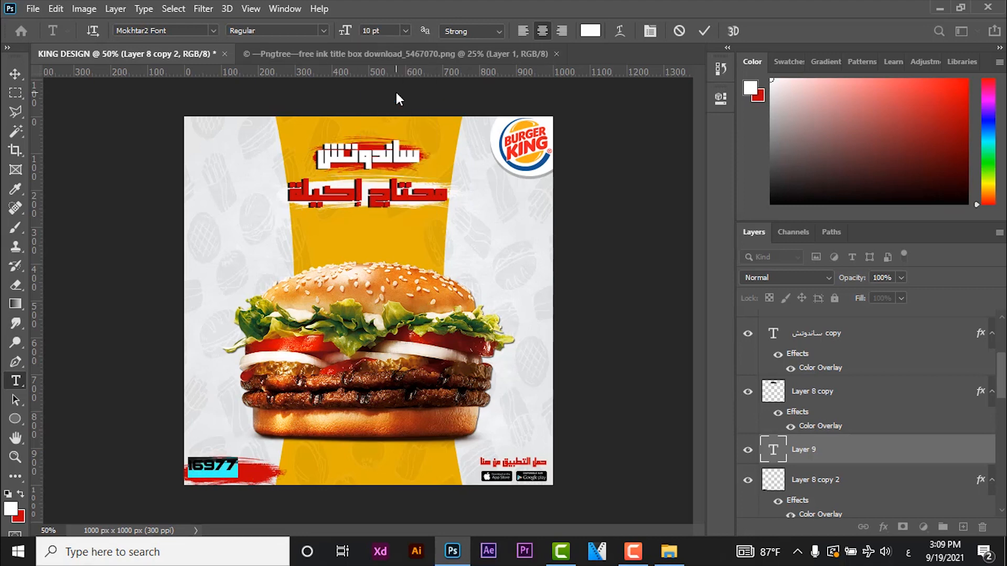
left_click(21, 81)
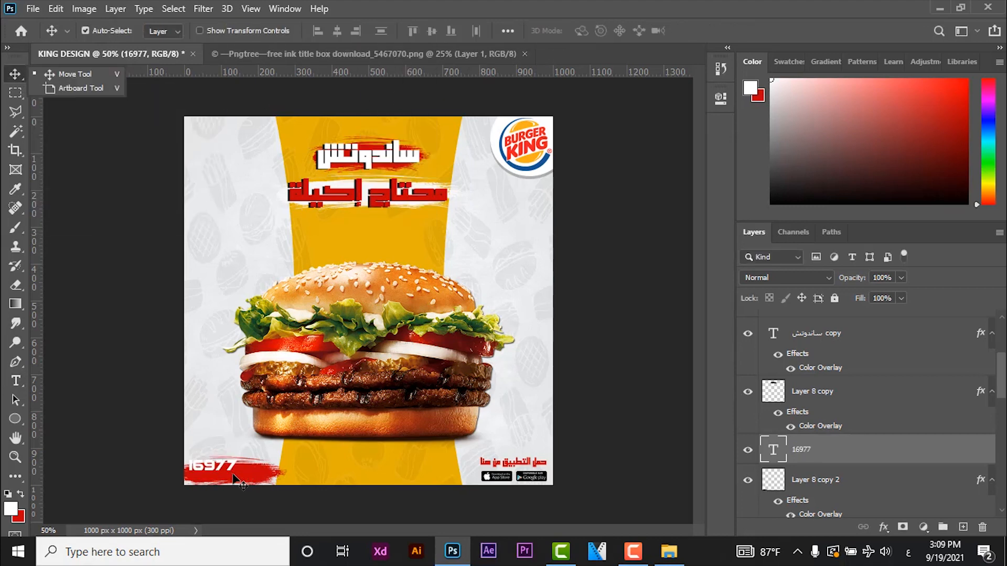
left_click_drag(235, 481, 234, 488)
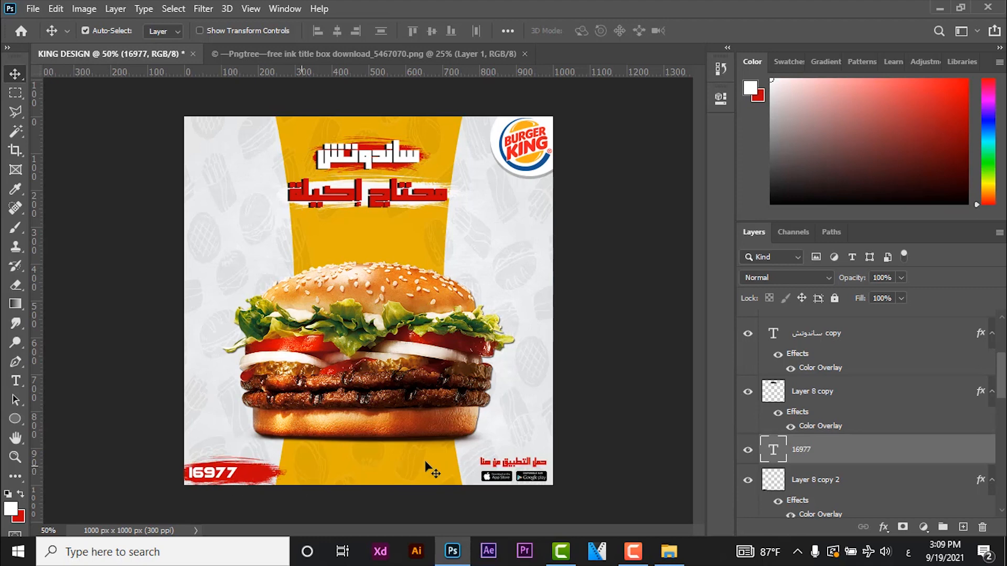
- Close the ink title box document and open the delivery scooter image from the KING - TUT folder
left_click(525, 54)
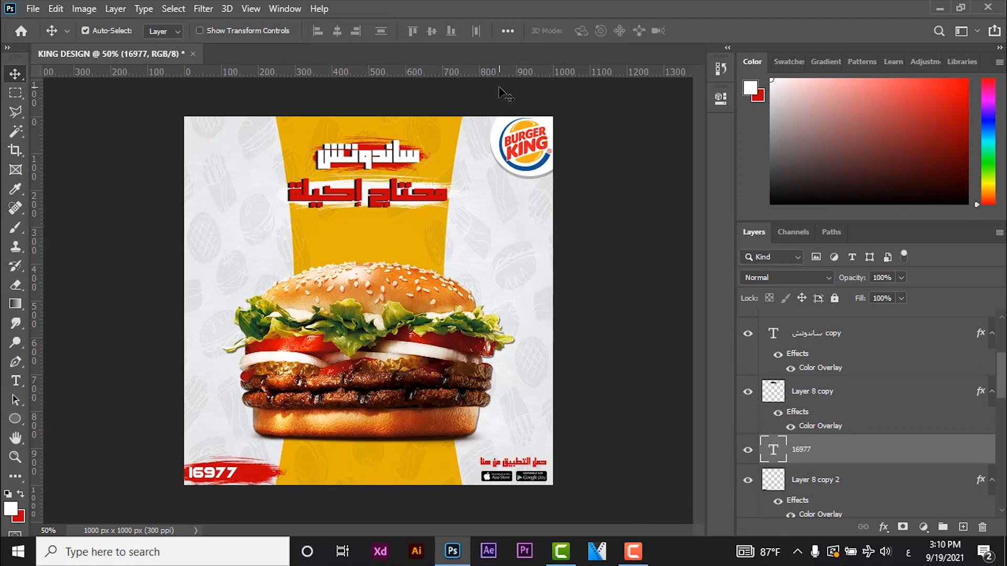
left_click(32, 8)
left_click(42, 34)
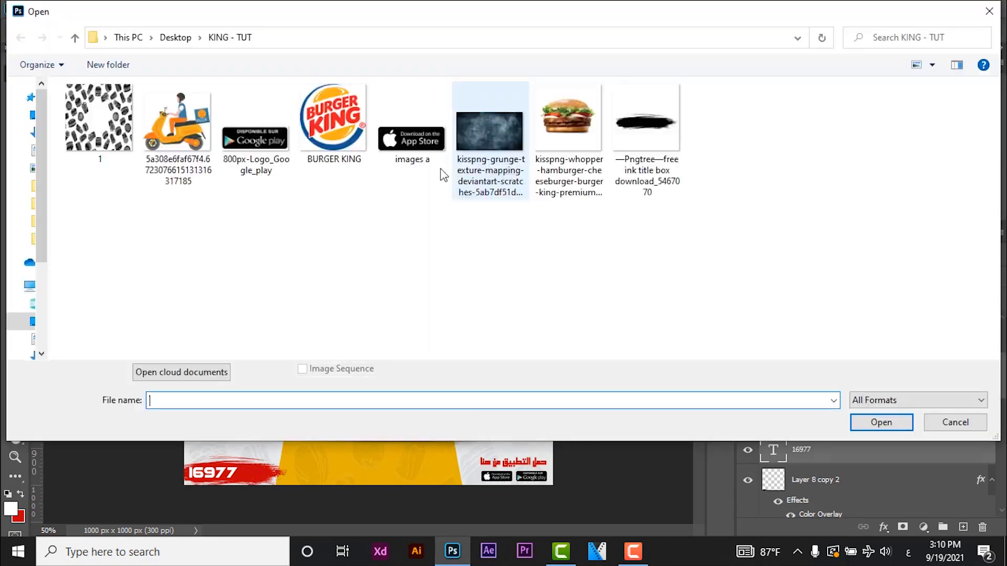
double_click(190, 134)
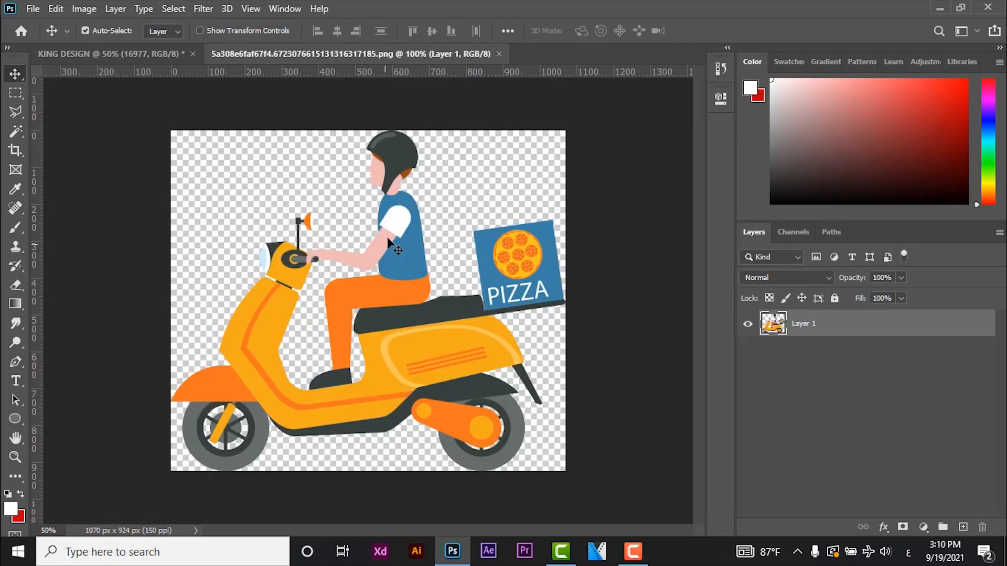
- Apply a white Color Overlay, hex ffffff, to the delivery scooter layer
double_click(898, 336)
left_click_drag(467, 176, 758, 159)
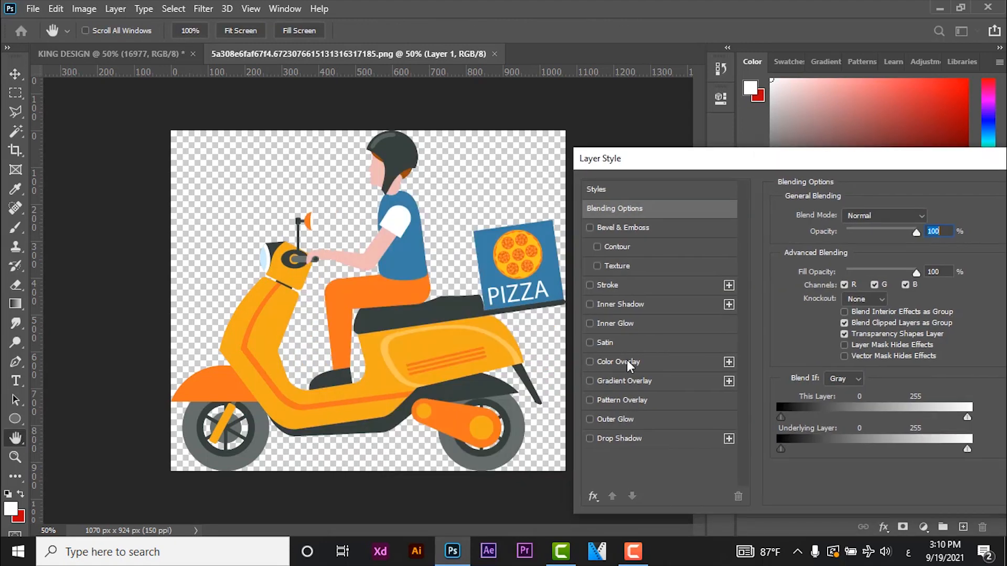
left_click(627, 360)
left_click(928, 219)
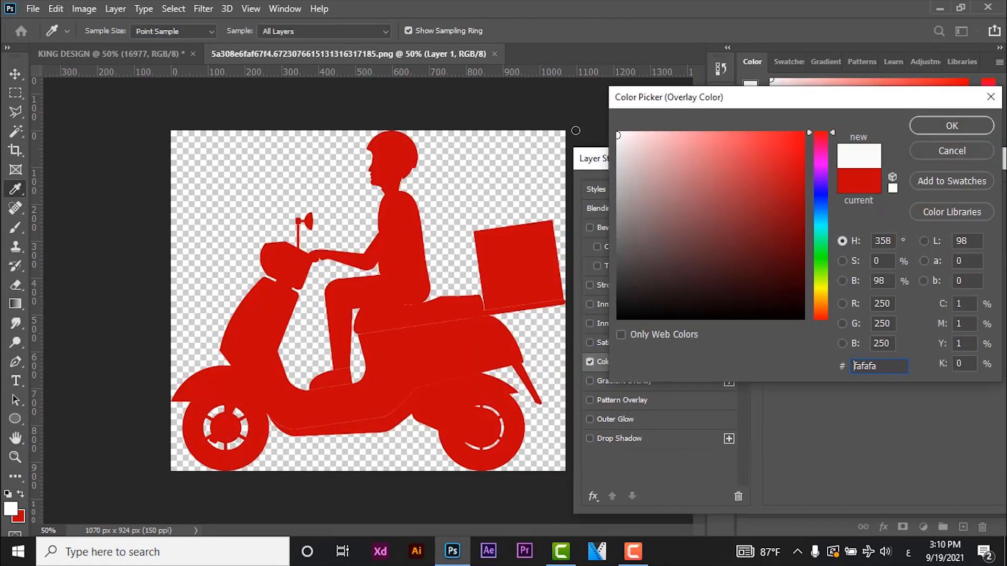
type("ffffff")
left_click(952, 126)
left_click_drag(745, 158, 316, 241)
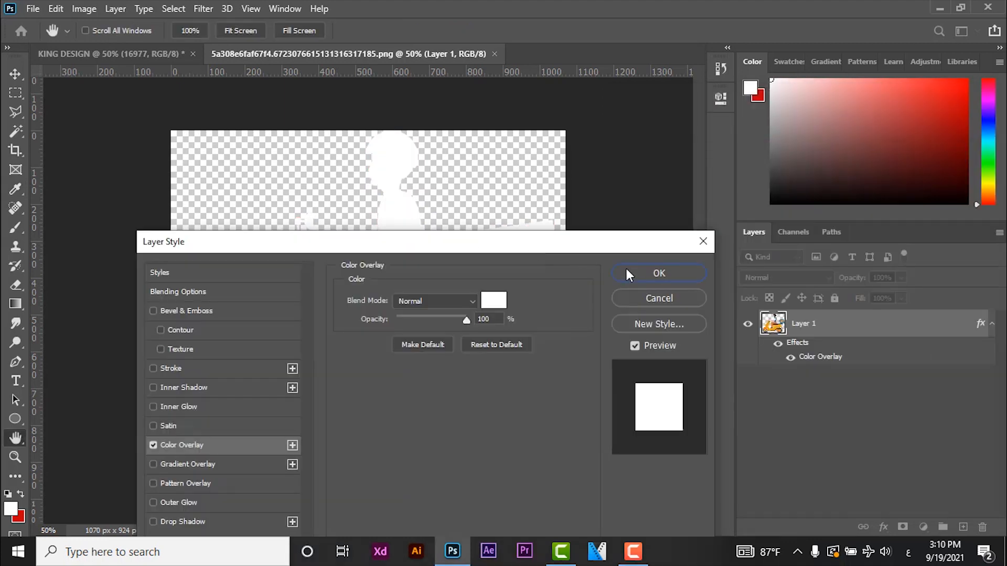
left_click(627, 270)
- Bring the white scooter silhouette into the KING DESIGN document and flip it horizontally
left_click_drag(528, 268, 304, 404)
key("ctrl+t")
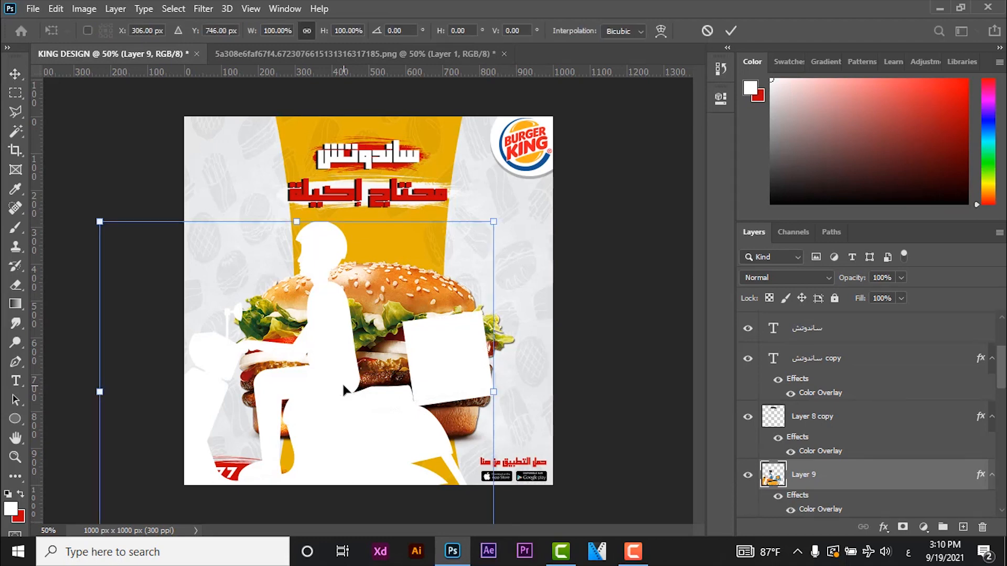
right_click(343, 382)
left_click(394, 366)
- Scale the scooter to about 7.66%, place it beside the hotline number on the red stroke, and select the stroke's layer
left_click_drag(368, 370, 426, 260)
left_click_drag(550, 110, 255, 475)
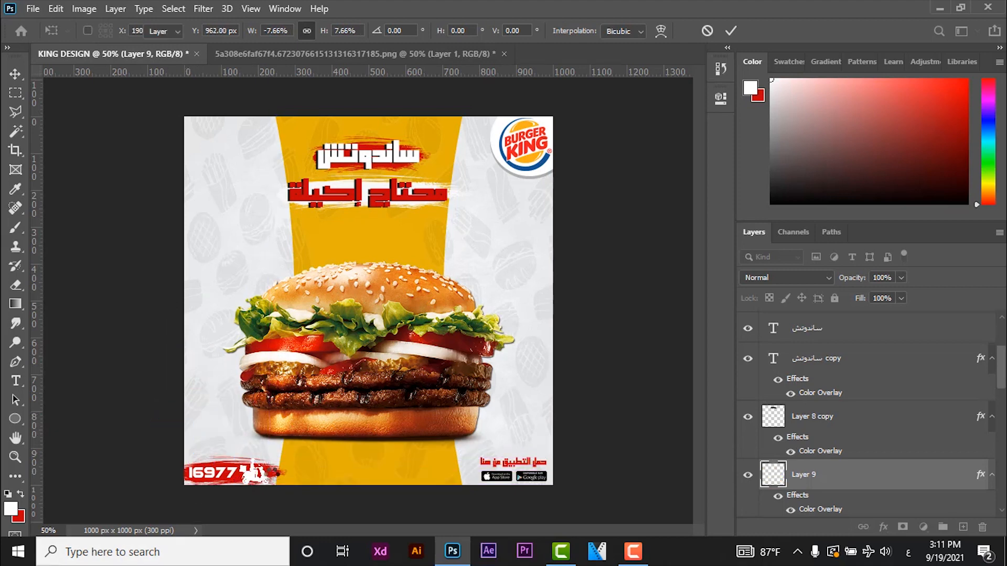
key("Return")
left_click(271, 477, "alt")
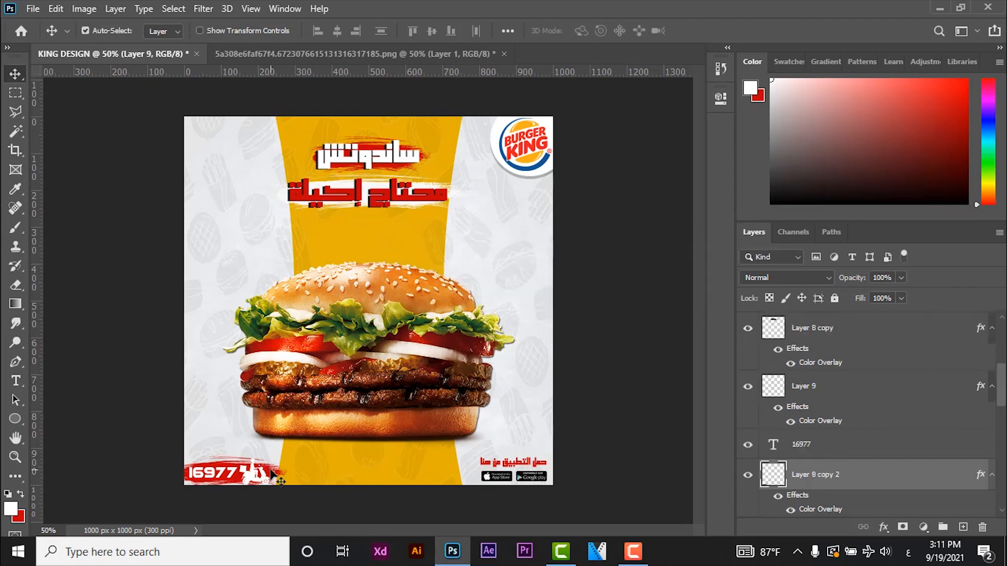
- Enlarge the red stroke behind the delivery hotline number slightly
key("ctrl+t")
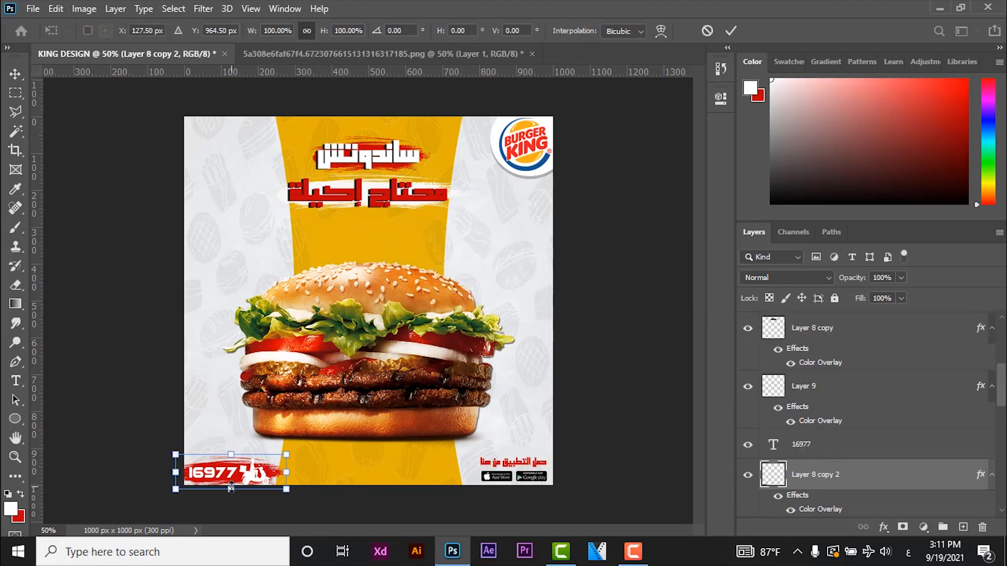
left_click_drag(231, 488, 229, 492)
key("Return")
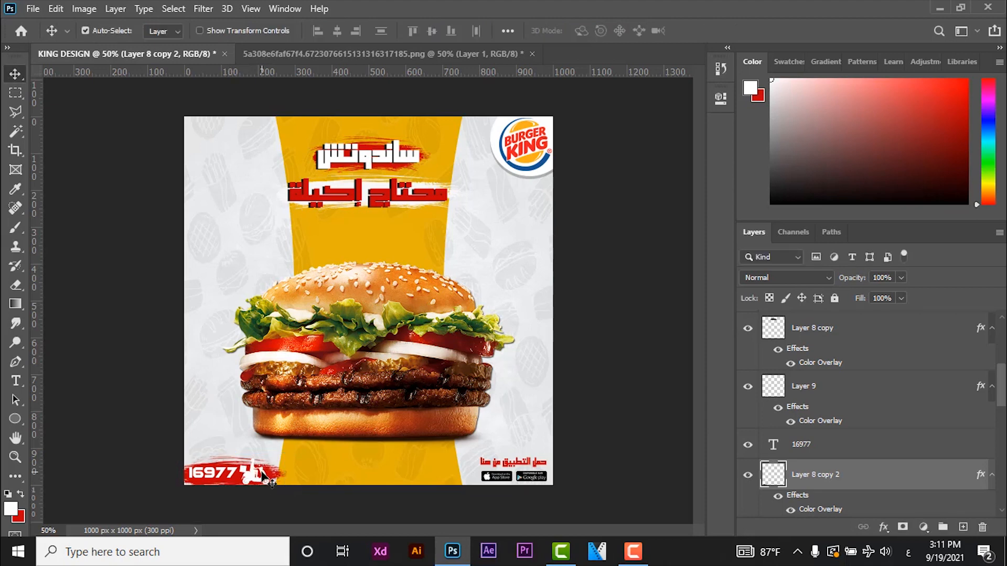
- Scale the white delivery scooter down to about 87.5% on the red stroke
left_click(262, 473)
key("ctrl+t")
left_click_drag(272, 489, 266, 485)
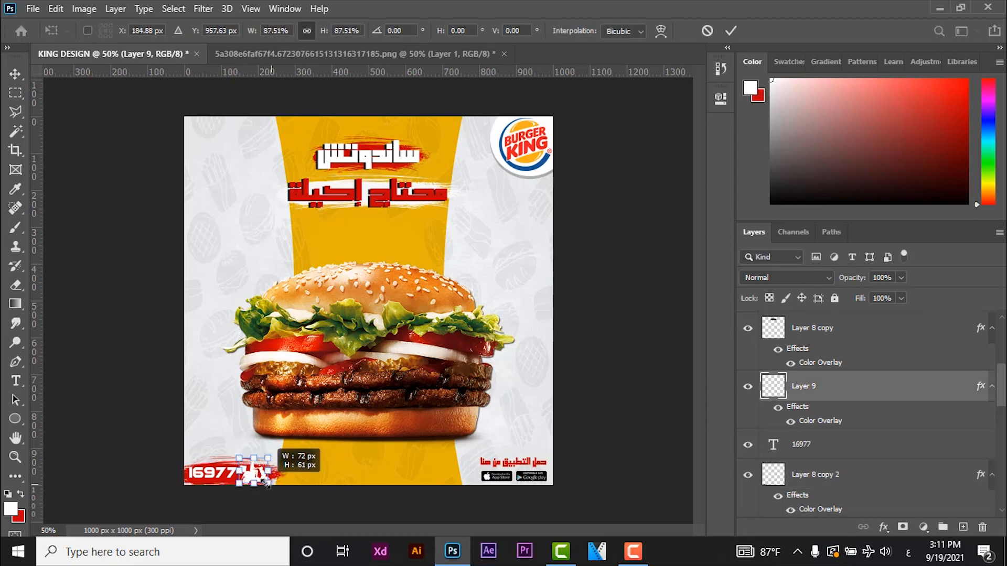
key("Return")
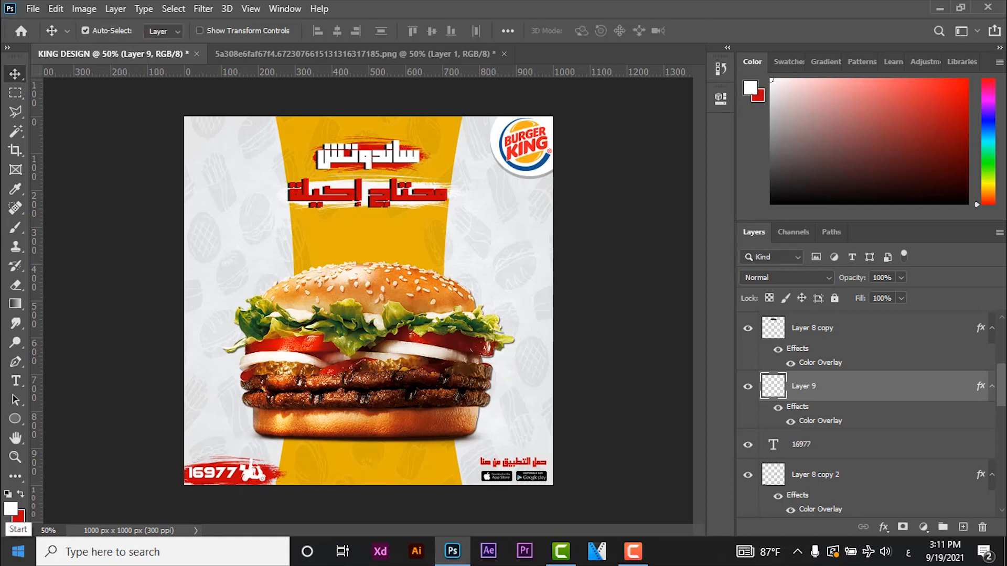
- Nudge the hotline number slightly right and down on the red stroke
left_click(214, 481)
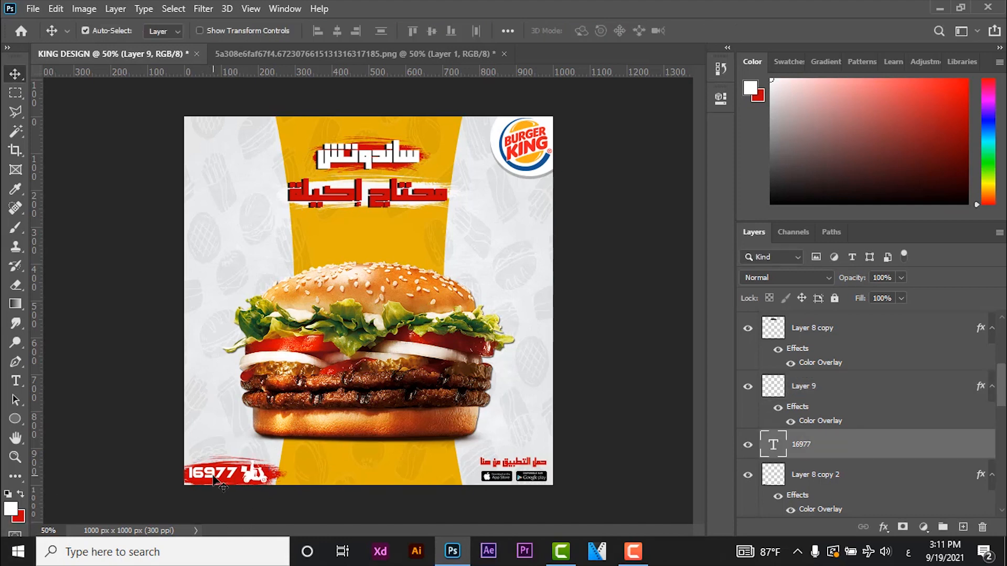
key("Right")
key("Right")
key("Down")
key("Down")
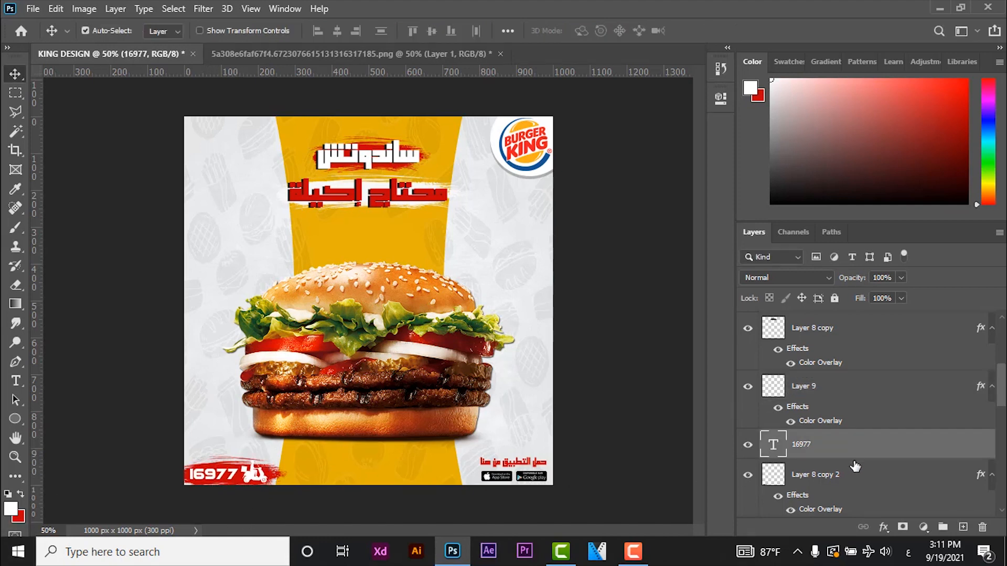
- Duplicate the hotline number, place the copy behind the original, and give the copy a near-black Color Overlay
key("ctrl+j")
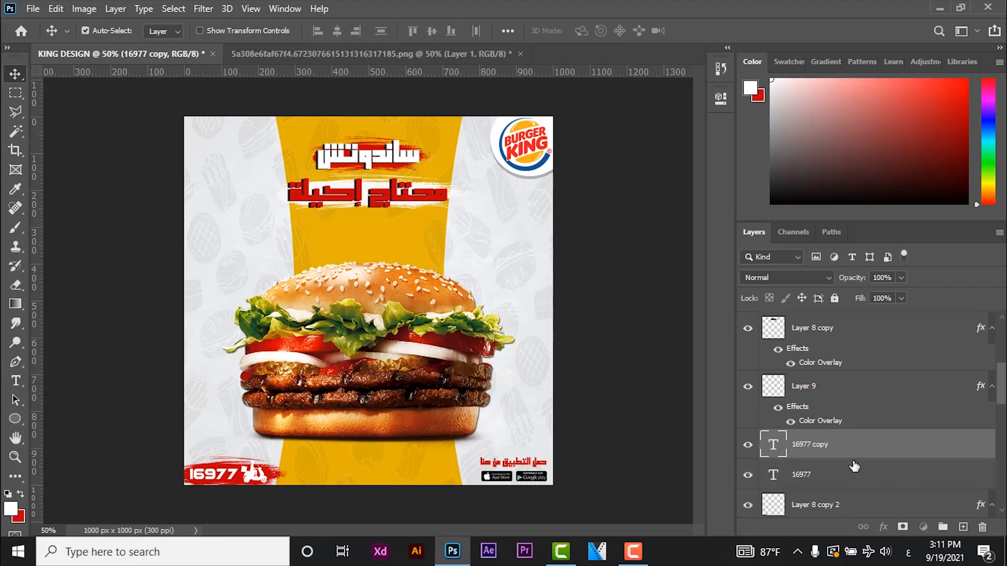
key("ctrl+bracketleft")
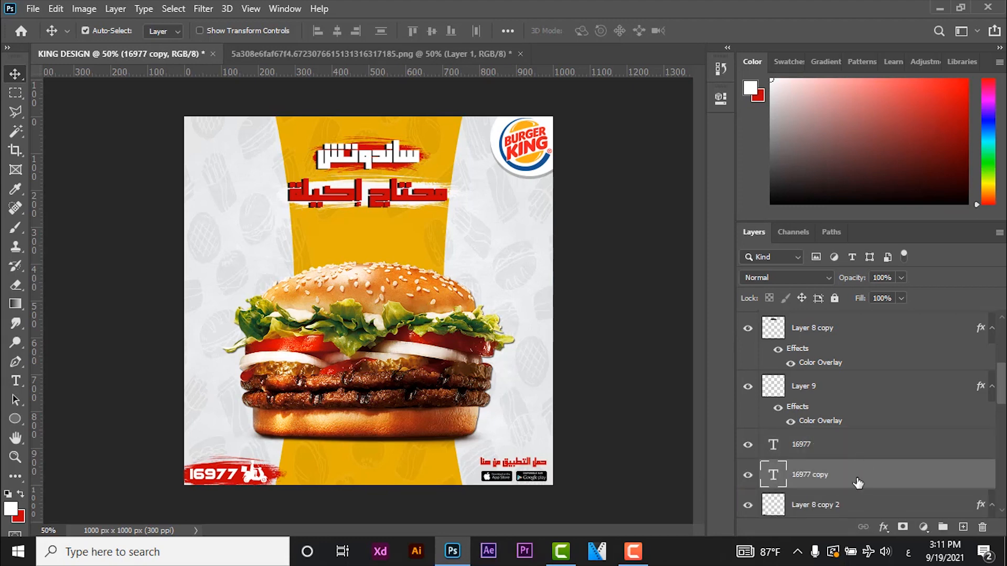
double_click(858, 483)
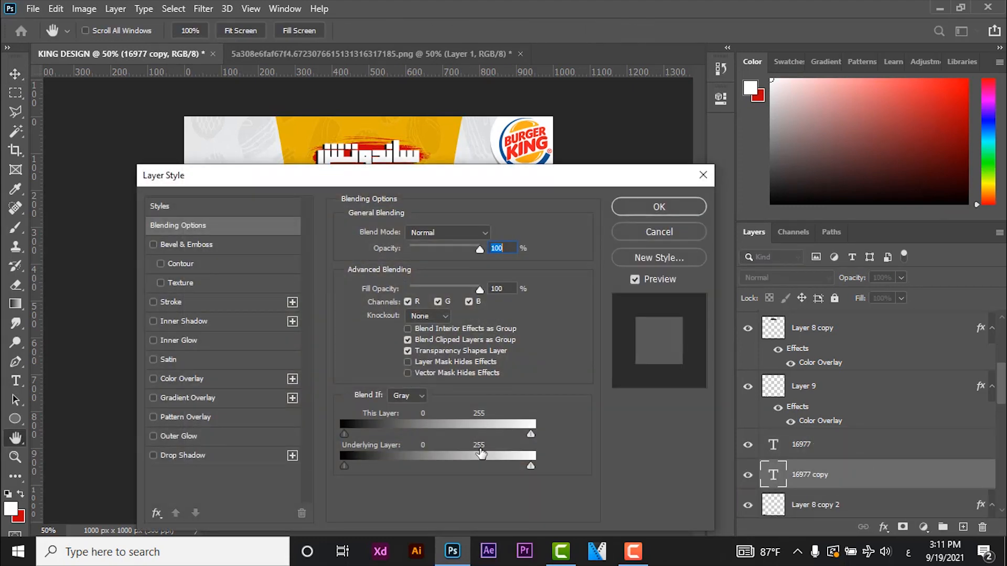
left_click(203, 380)
left_click(501, 237)
type("1010")
key("Return")
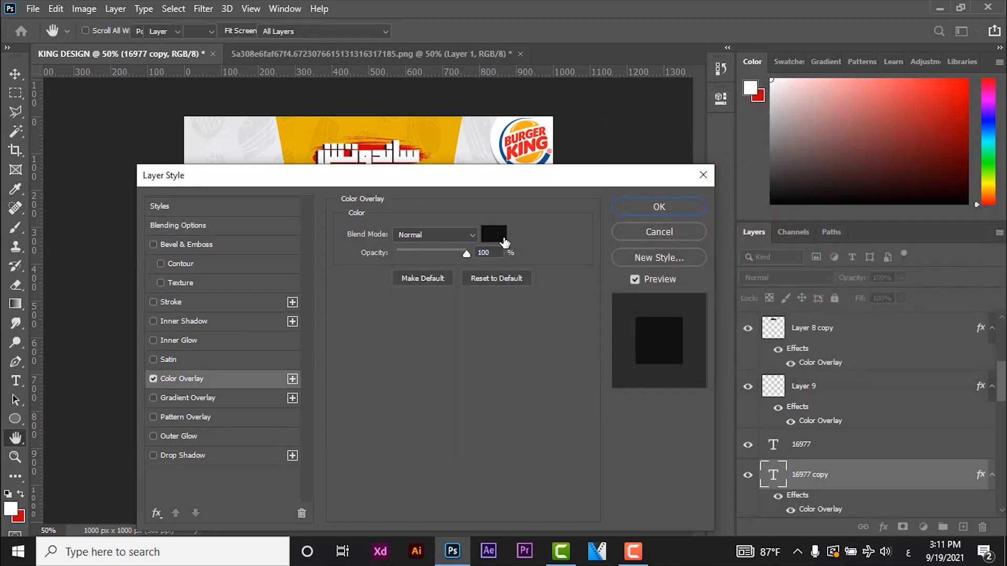
key("Return")
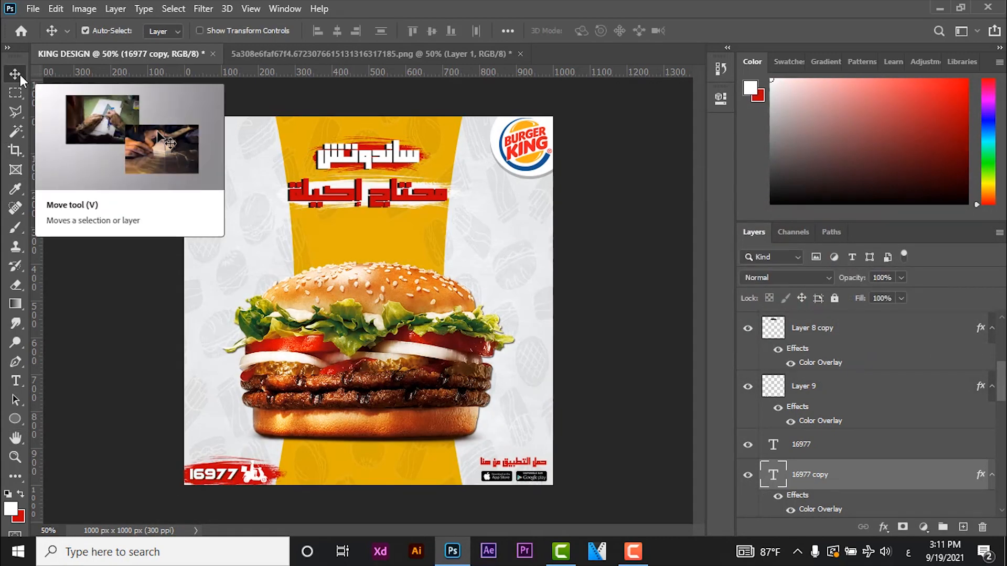
- Add the red text 75 beside the yellow band on a new layer above the app download text
scroll(915, 338, "up", 5)
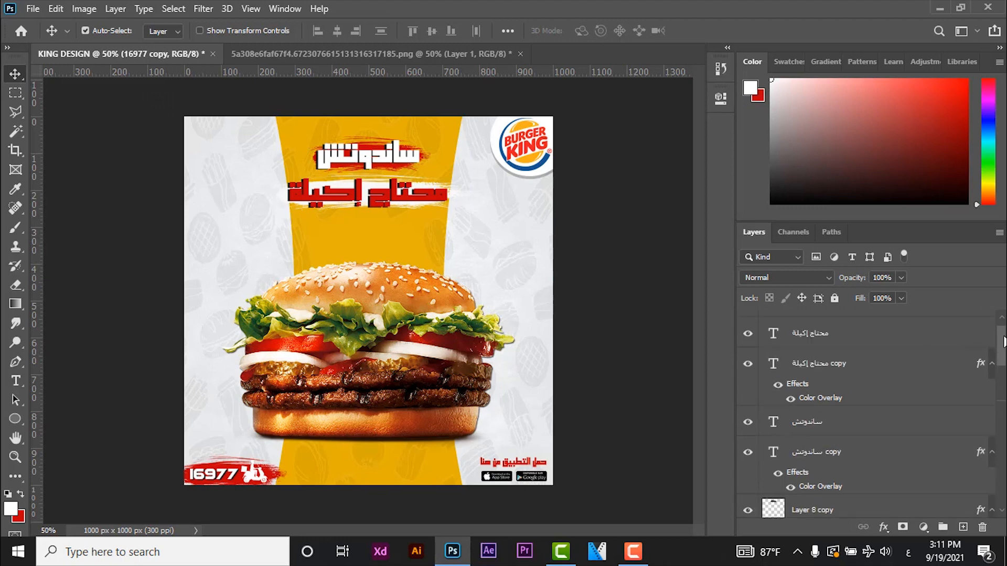
left_click(912, 339)
left_click(19, 495)
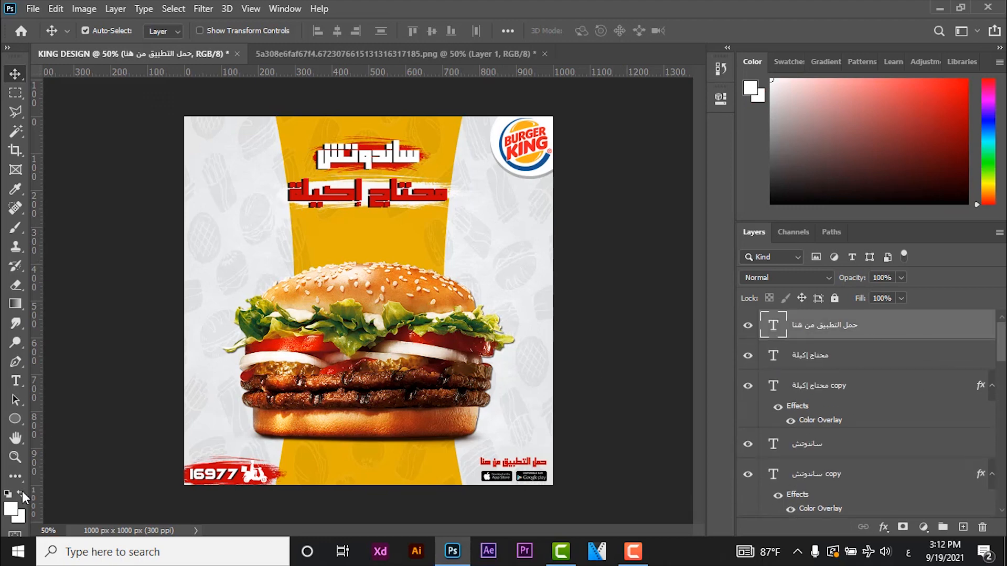
left_click(15, 381)
left_click(463, 235)
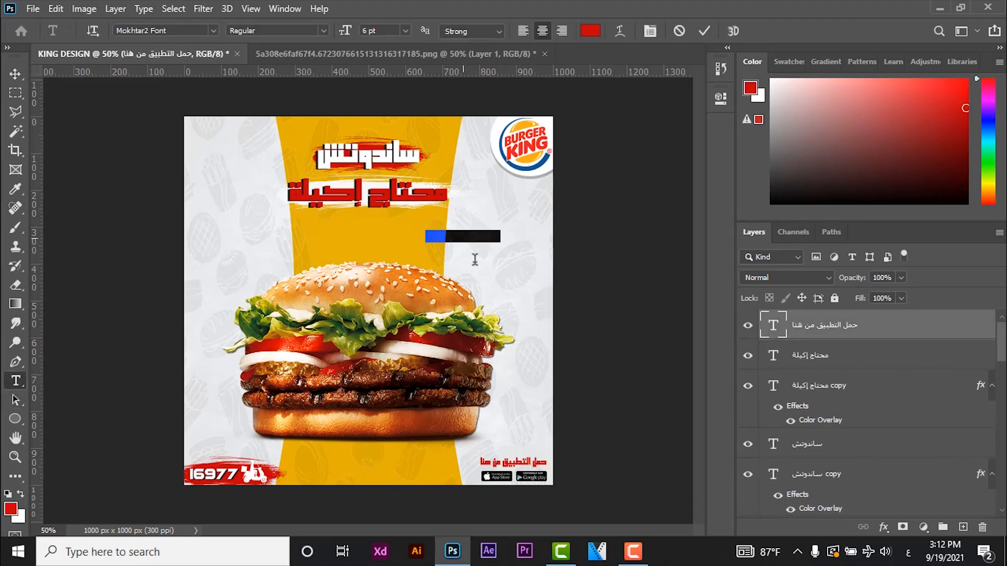
type("75")
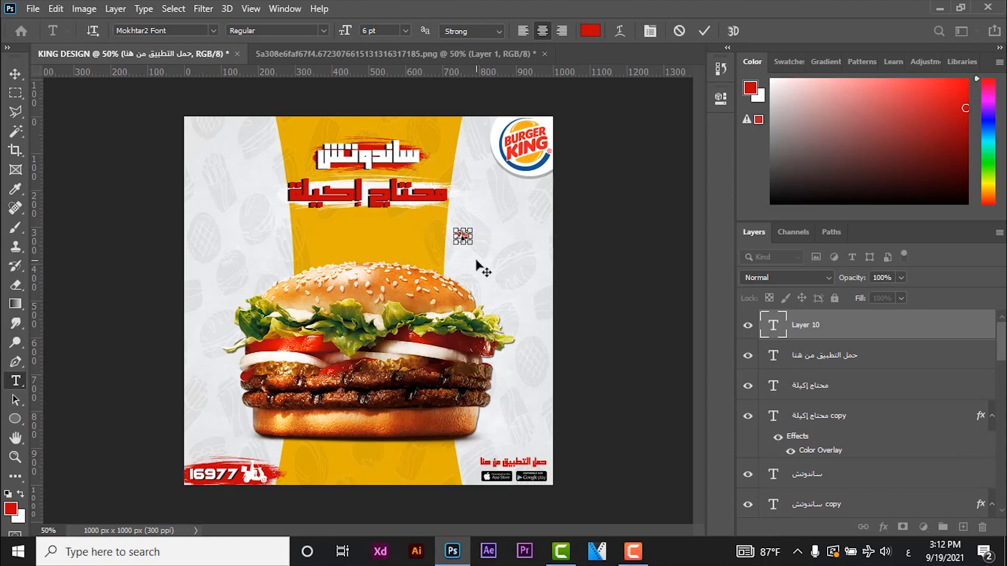
- Format the 75 text in the Lemon/Milk font at 60 pt
key("ctrl+a")
left_click(405, 30)
left_click(407, 163)
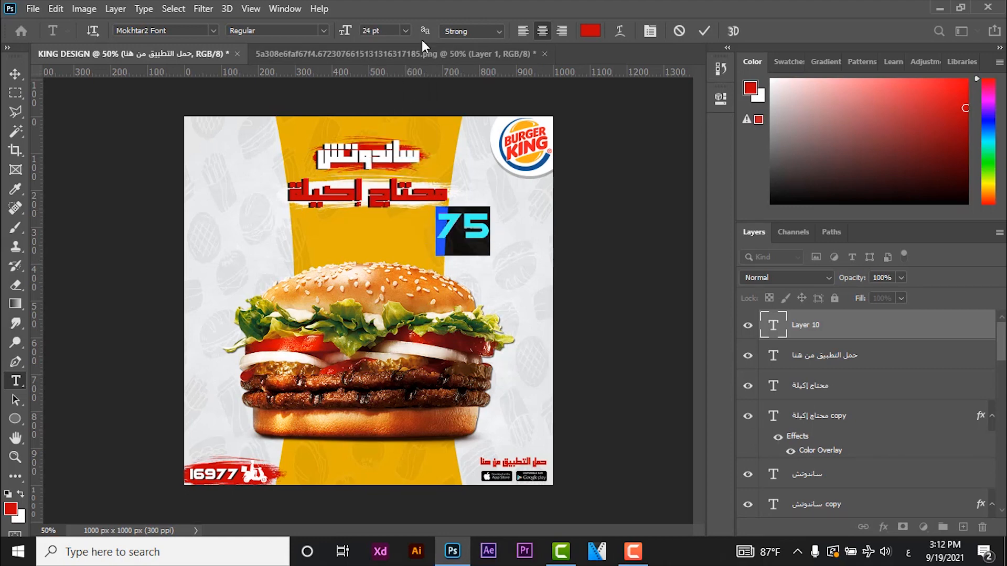
left_click(405, 30)
left_click(404, 173)
left_click(406, 30)
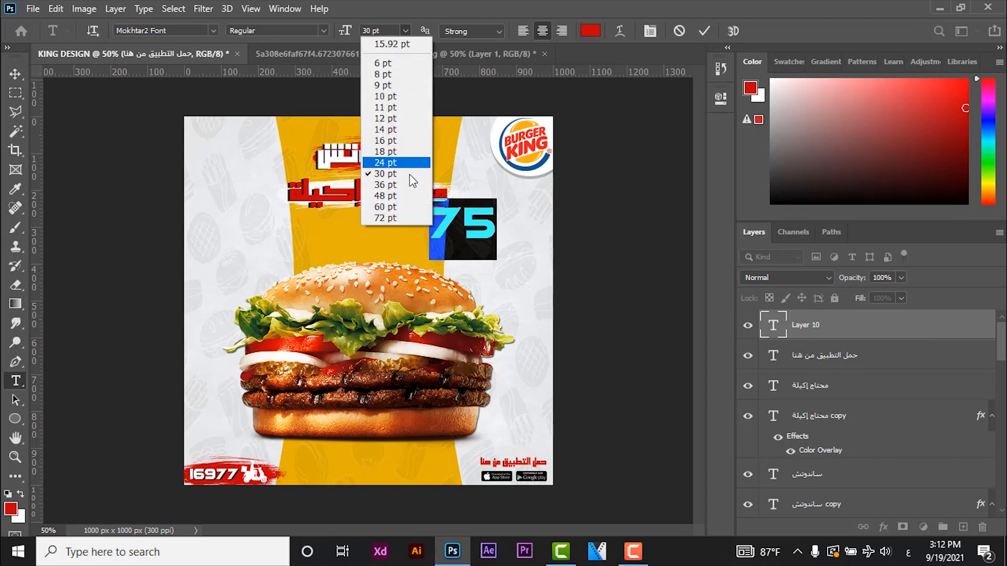
left_click(403, 195)
left_click(212, 30)
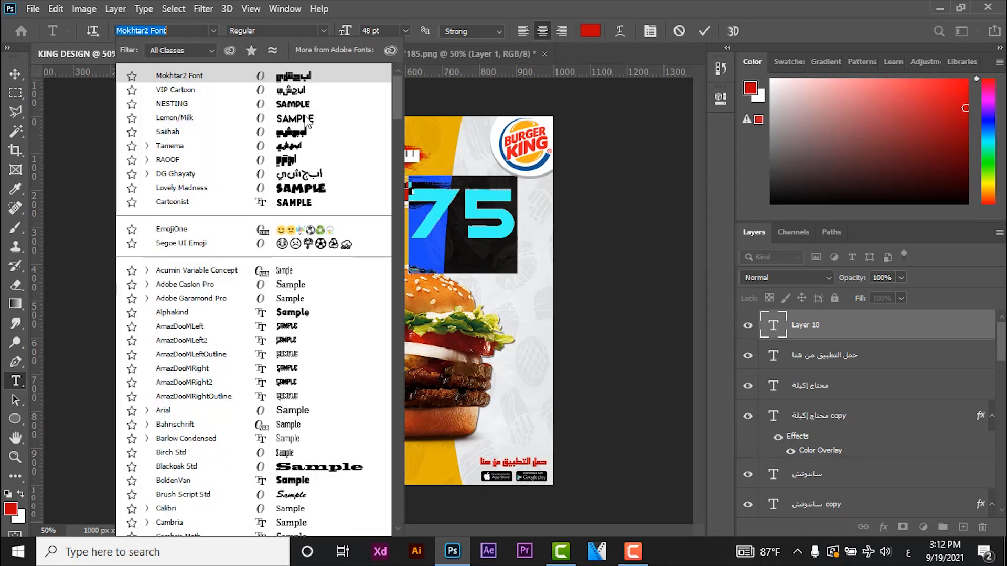
left_click(174, 117)
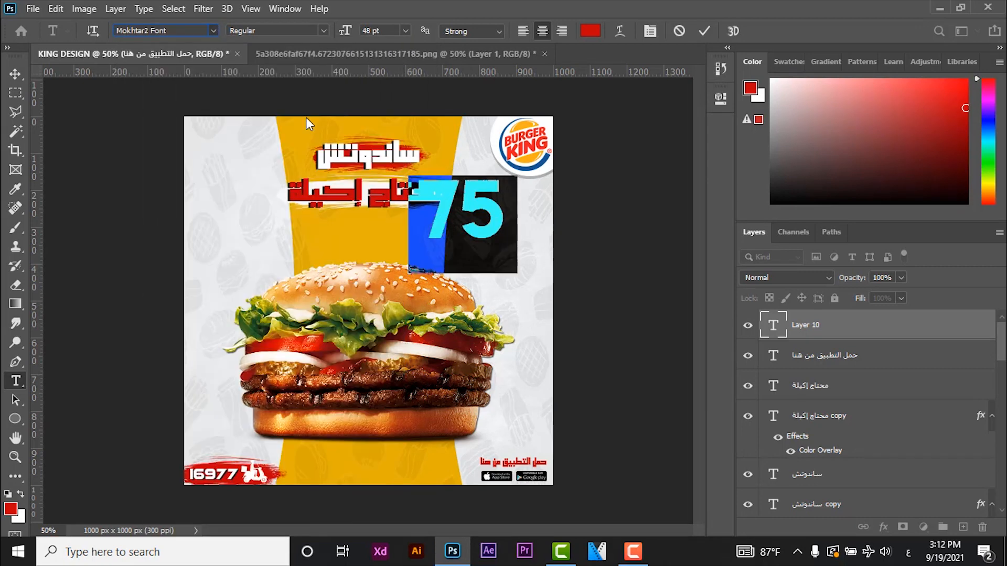
left_click(405, 31)
left_click(404, 207)
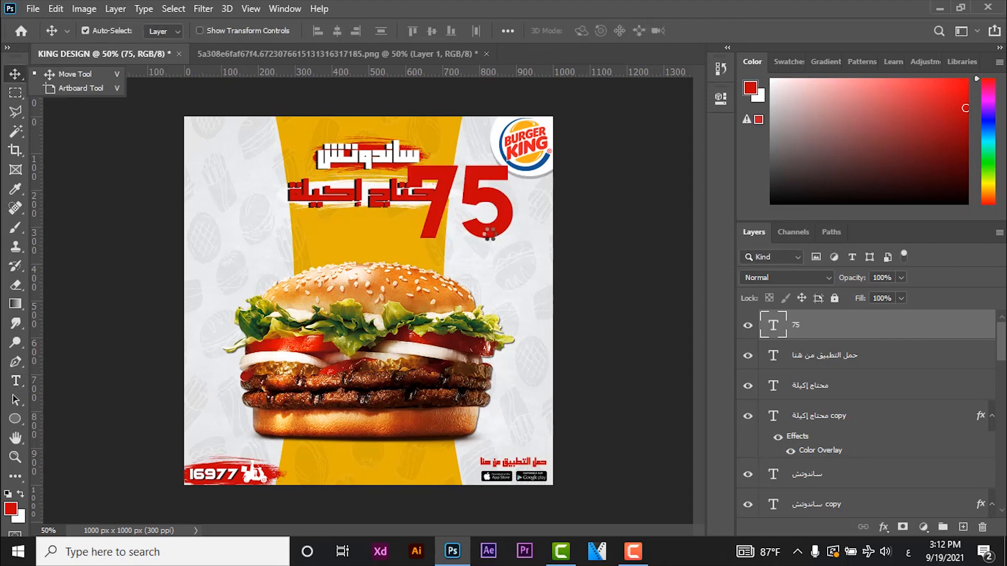
- Move the 75 to the upper right of the burger and place its layer directly beneath the burger layer
left_click_drag(493, 210, 516, 268)
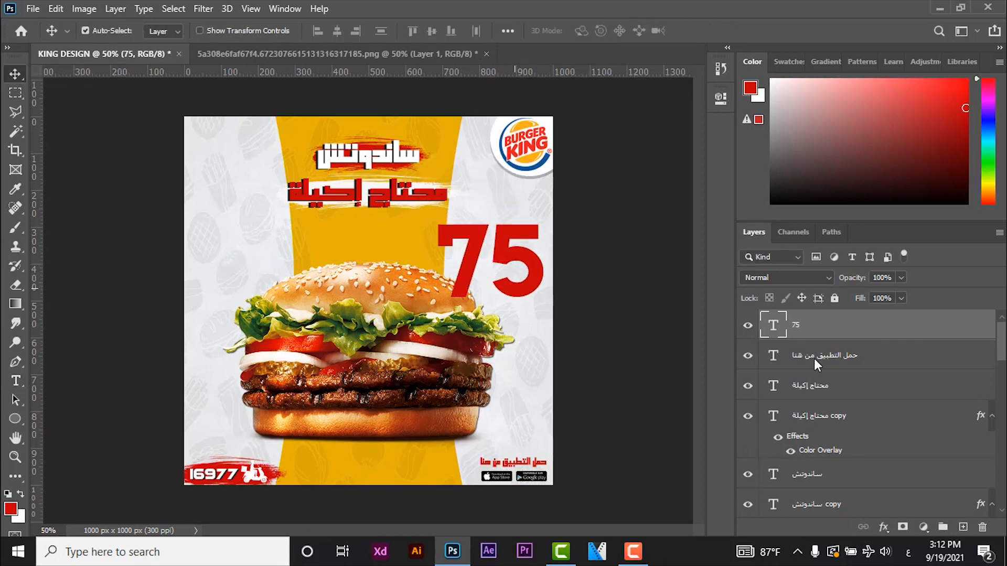
scroll(828, 326, "down", 1)
left_click_drag(794, 562, 831, 366)
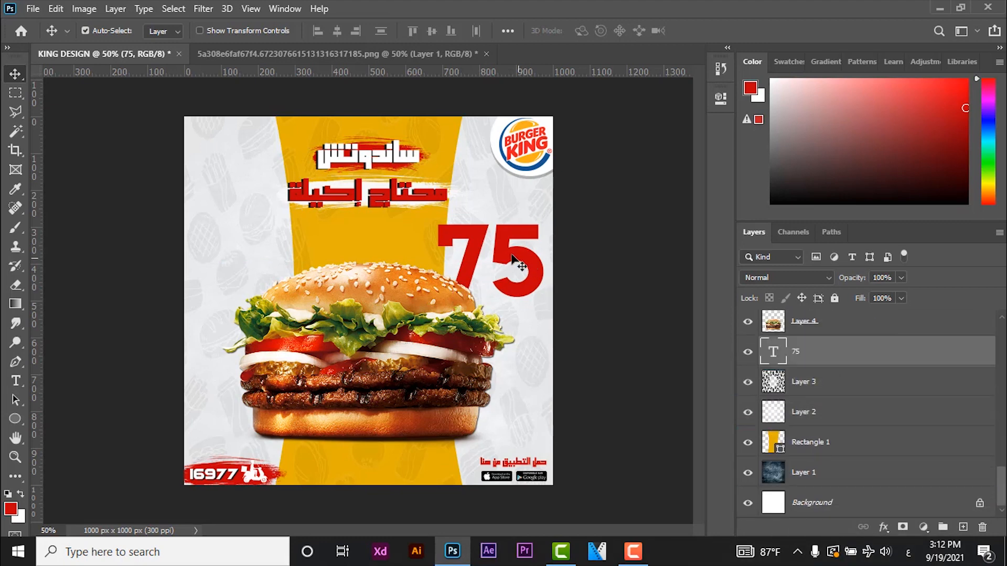
left_click_drag(505, 254, 505, 246)
- Reduce the 75 text to 55 pt and reposition it beside the top of the bun
double_click(506, 246)
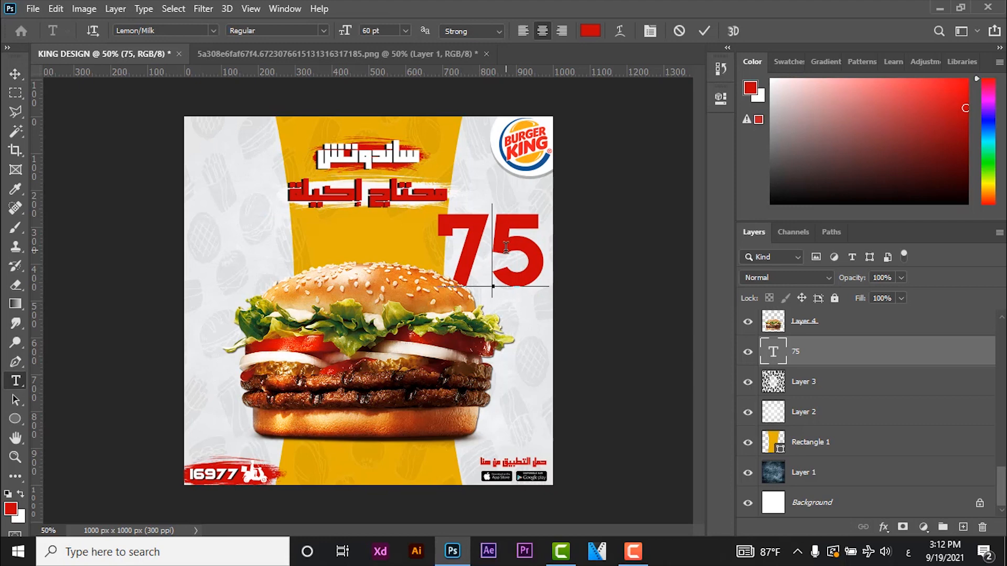
left_click(366, 30)
type("55")
key("Return")
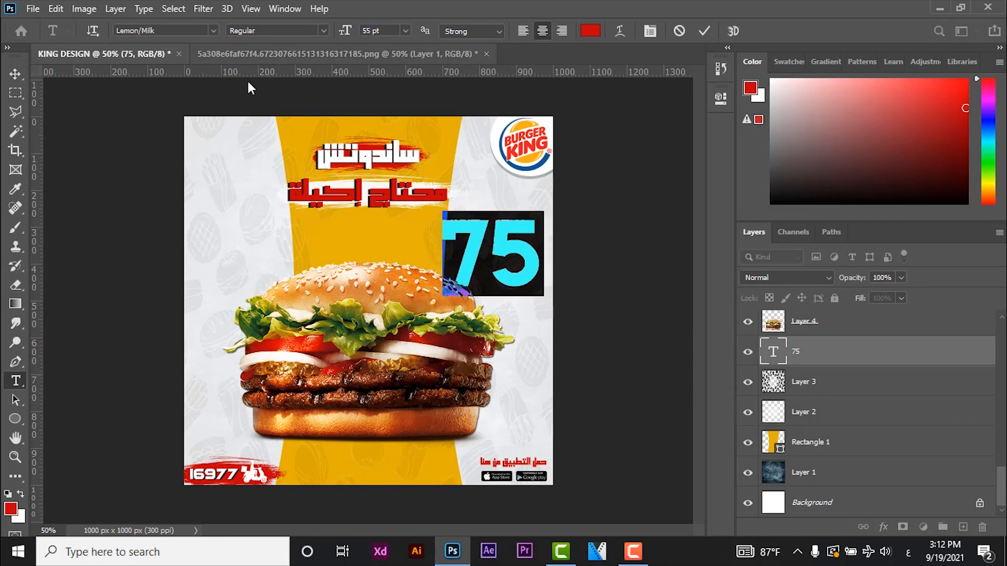
left_click(15, 74)
left_click_drag(481, 245, 485, 255)
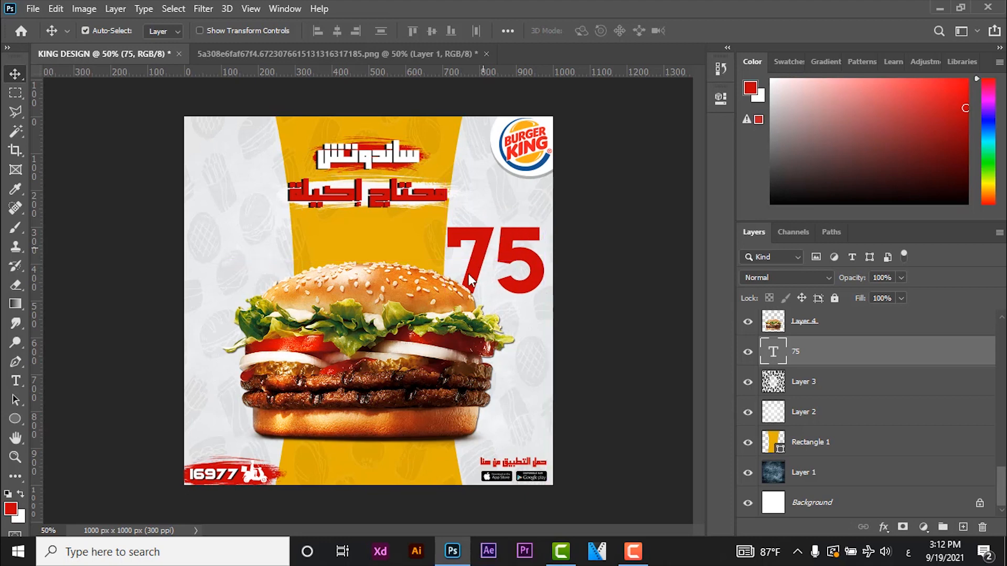
- Duplicate the dark texture in Layer 1 at 10% opacity, place the copy above the 75 text and clip it to that text
left_click(853, 473)
key("1")
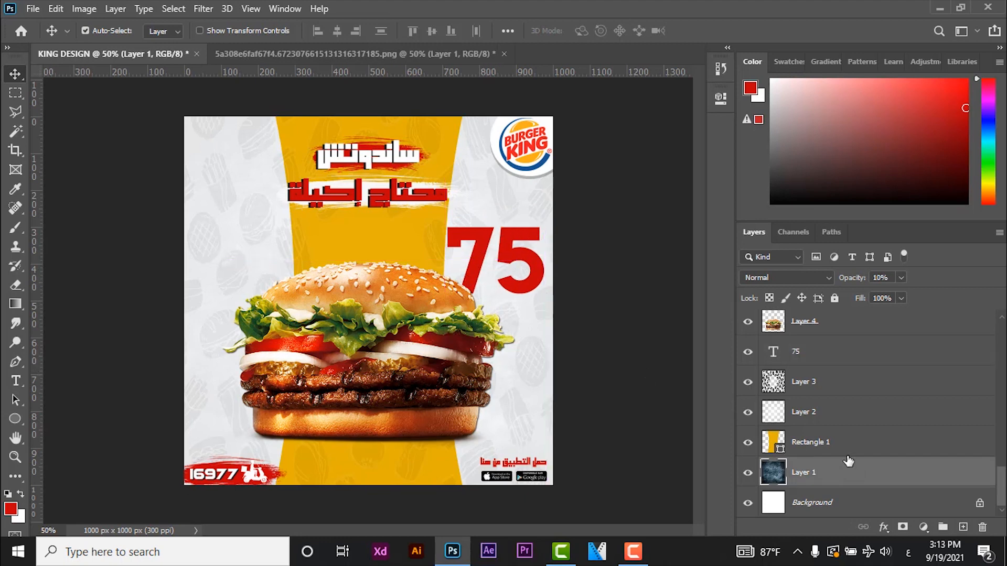
key("ctrl+j")
left_click_drag(831, 472, 835, 359)
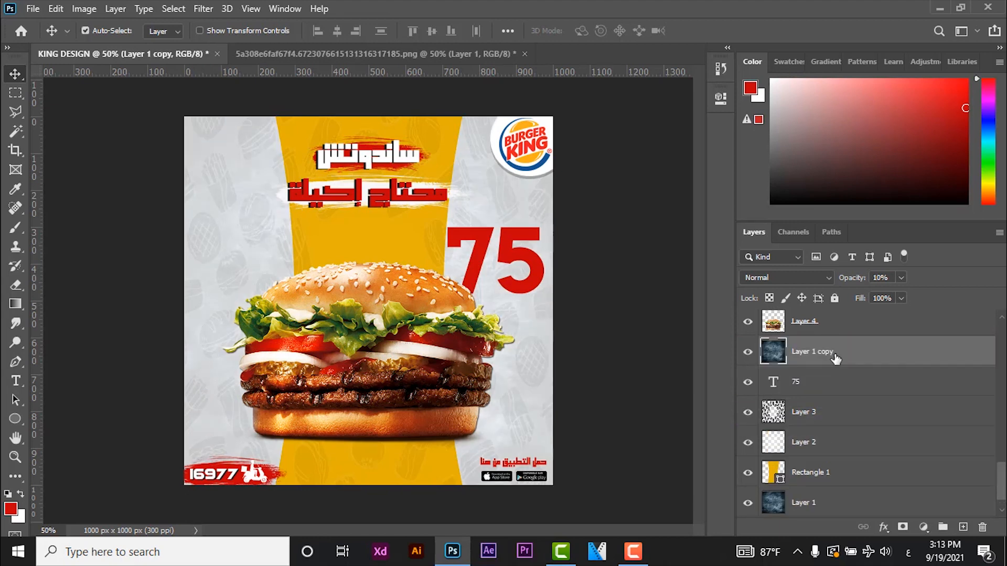
right_click(879, 354)
left_click(712, 283)
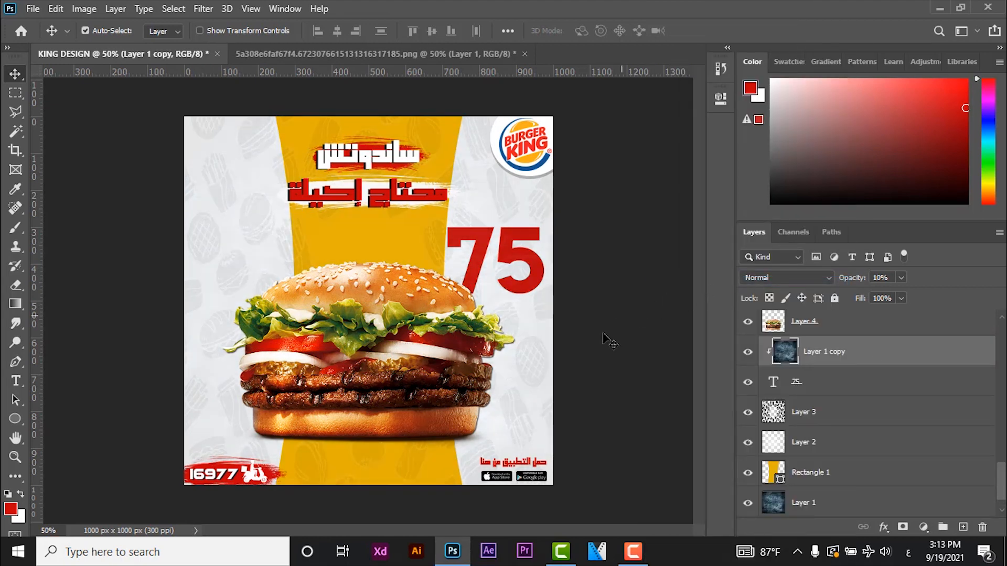
- Start a new white text layer just below the number 75
left_click(16, 381)
left_click(21, 494)
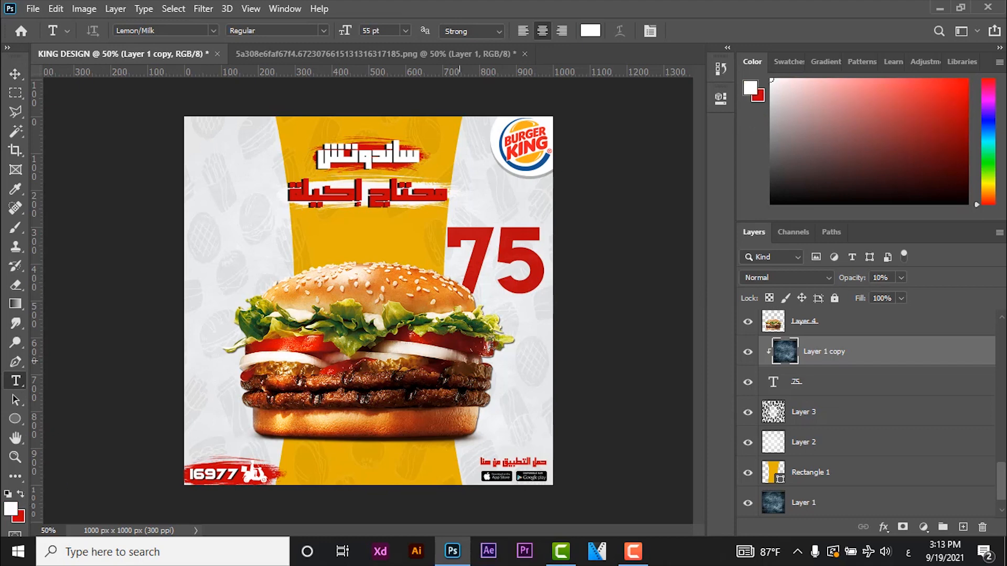
left_click(520, 306)
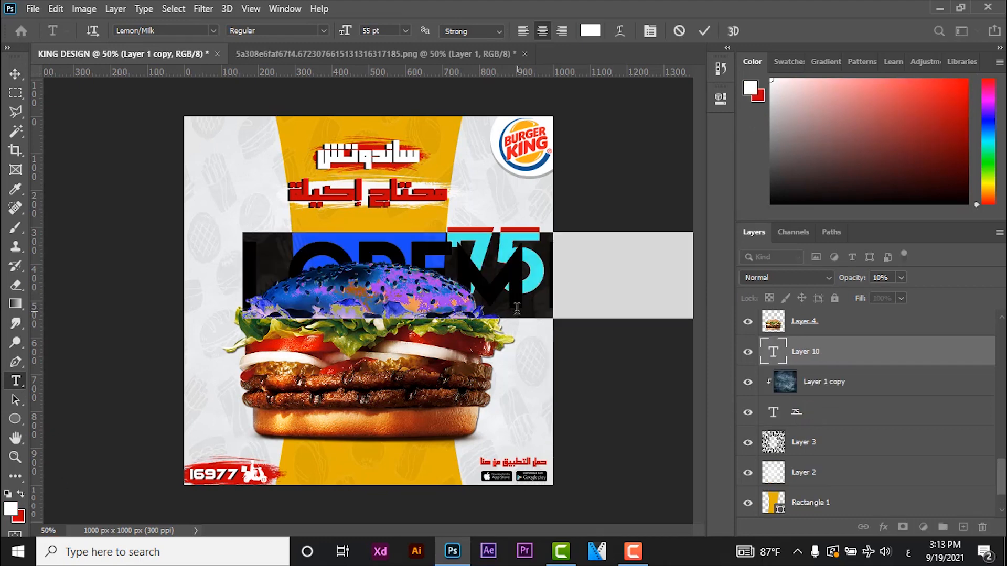
type("تاج")
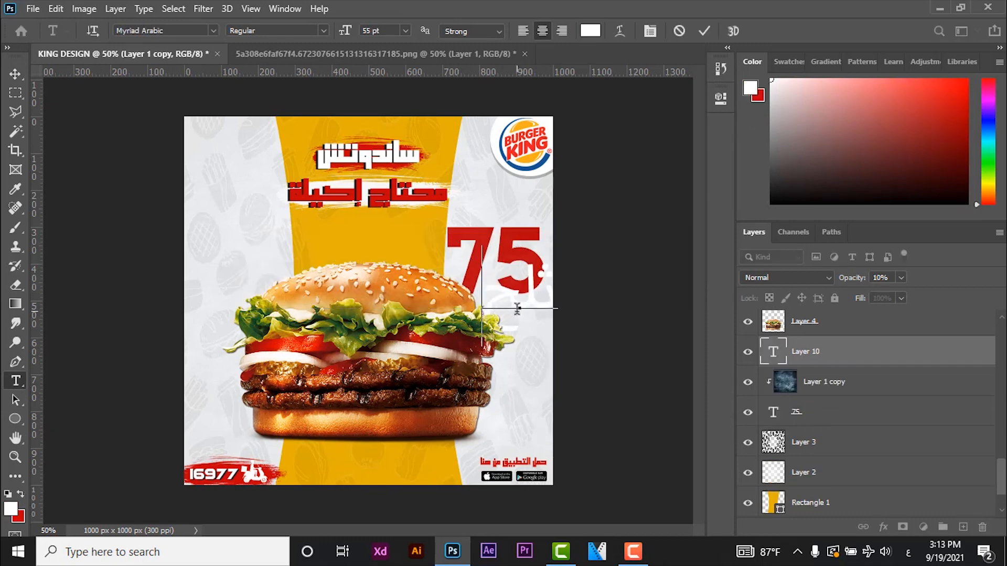
key("BackSpace")
key("BackSpace")
key("BackSpace")
- Enter EGP as the currency label and format it in Lemon/Milk at 6 pt
key("alt+shift")
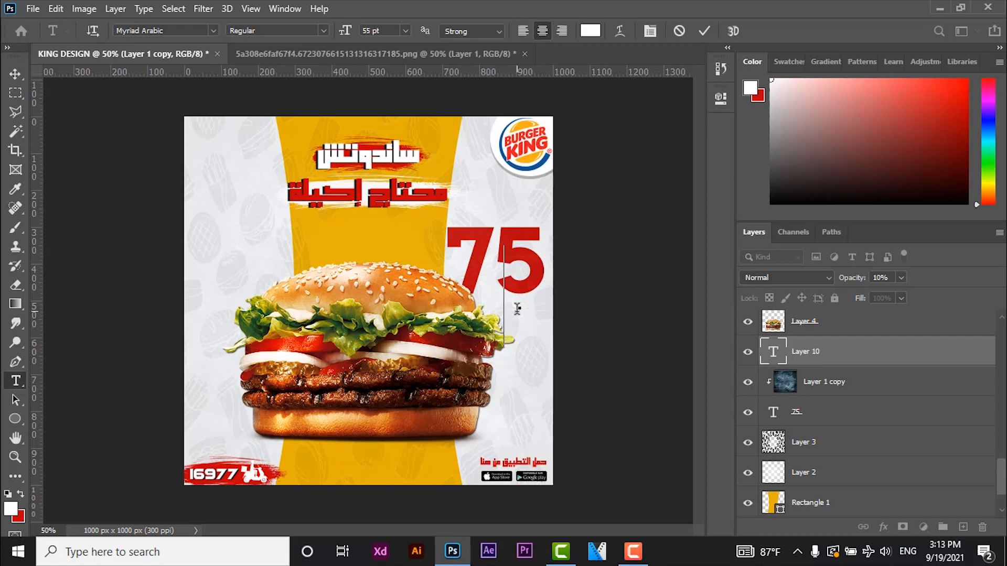
type("EG")
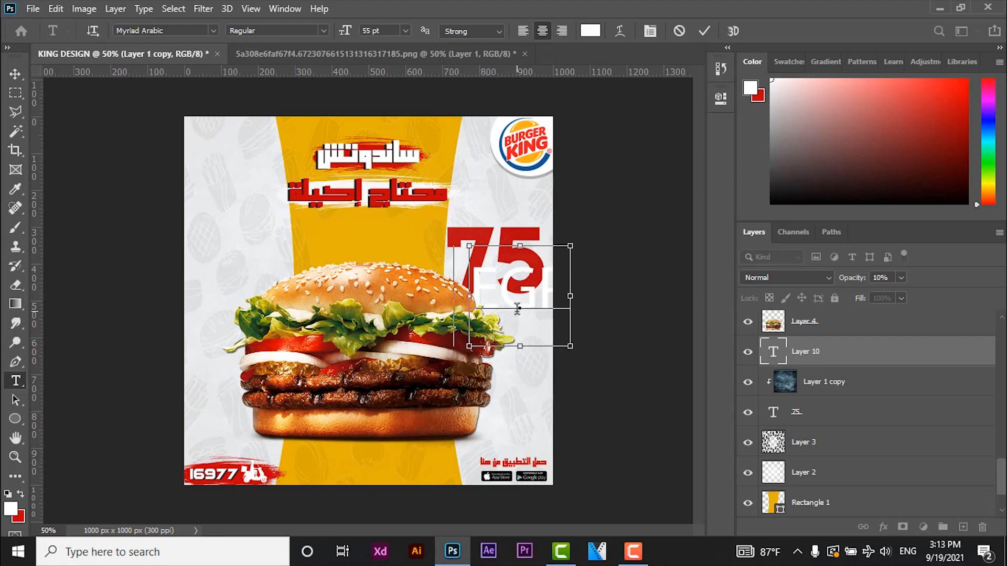
key("ctrl+a")
left_click(213, 30)
left_click_drag(401, 450, 396, 81)
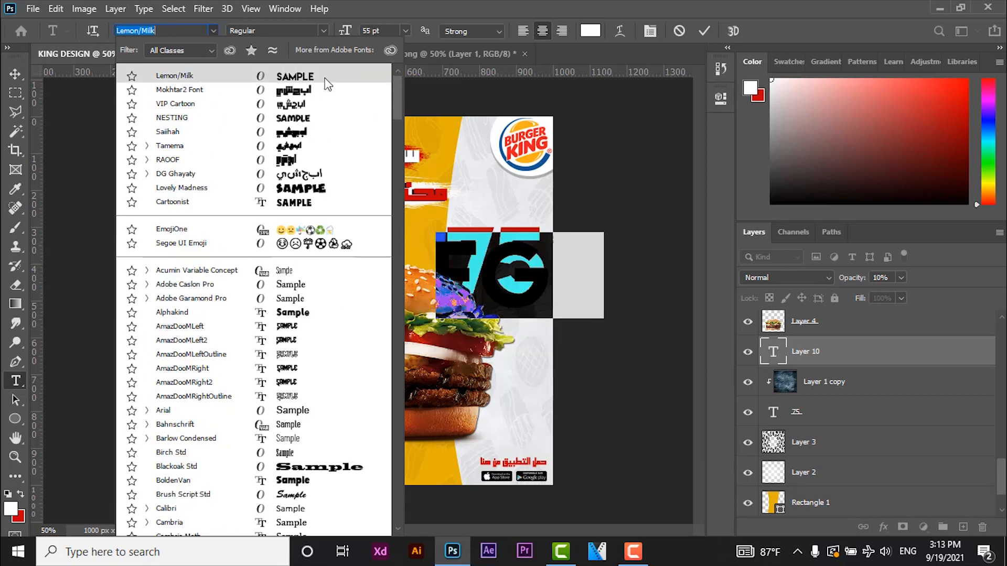
left_click(328, 77)
left_click(406, 31)
left_click(398, 60)
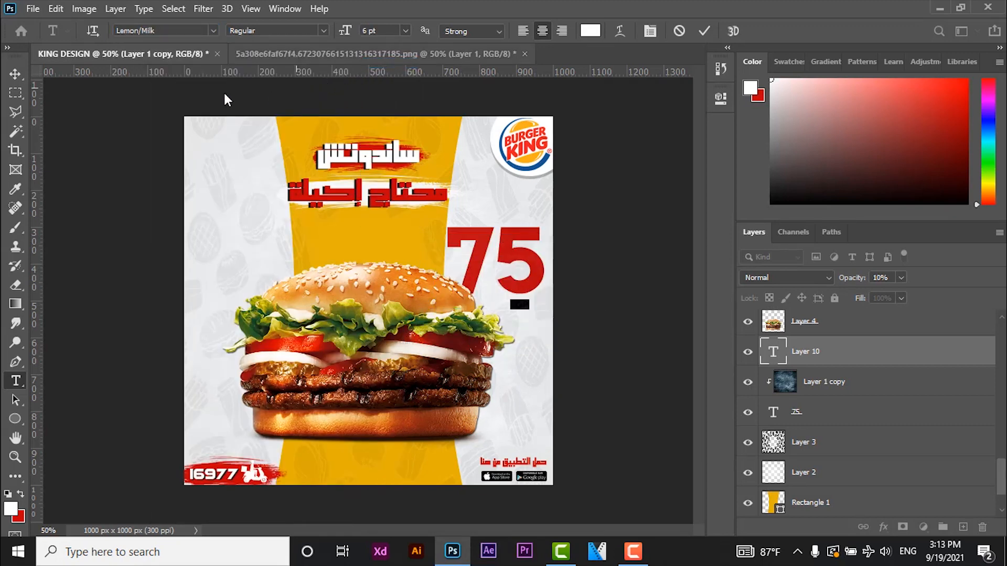
- Position EGP on the lower curve of the 5 and move its layer between the 75 text and the clipped texture
left_click(16, 73)
left_click_drag(525, 294, 527, 291)
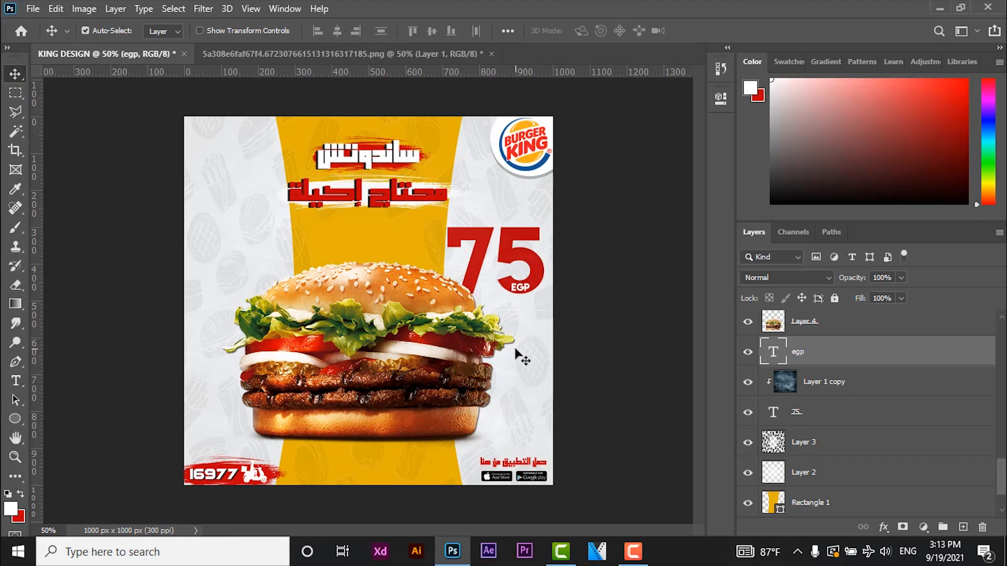
left_click_drag(847, 360, 823, 417)
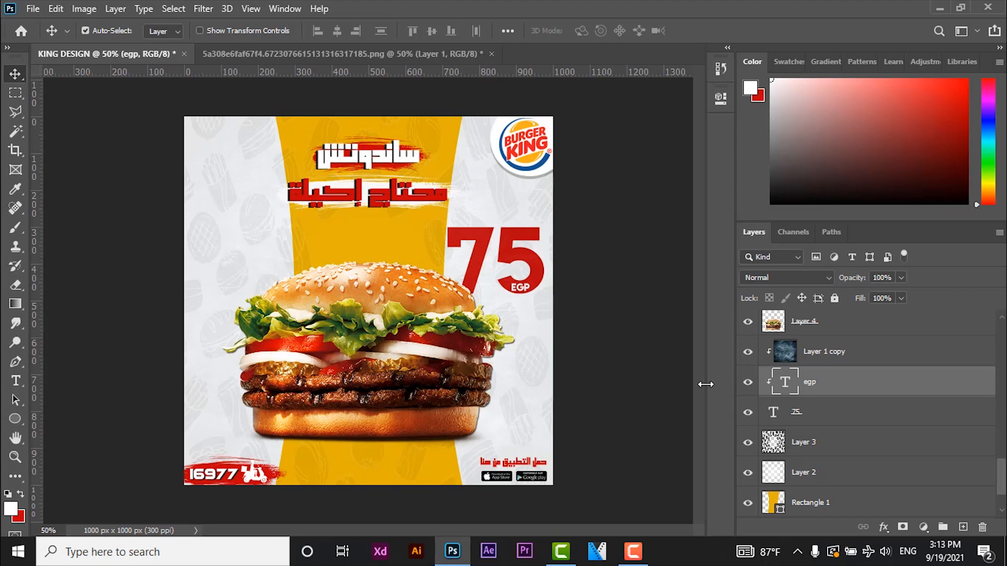
- Close the delivery scooter image without saving it
left_click(491, 53)
left_click(503, 229)
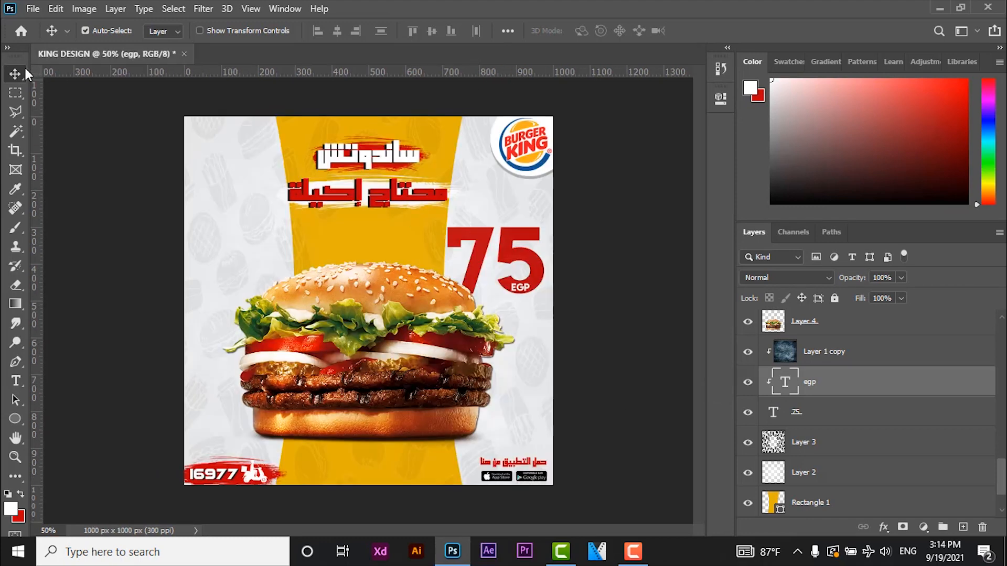